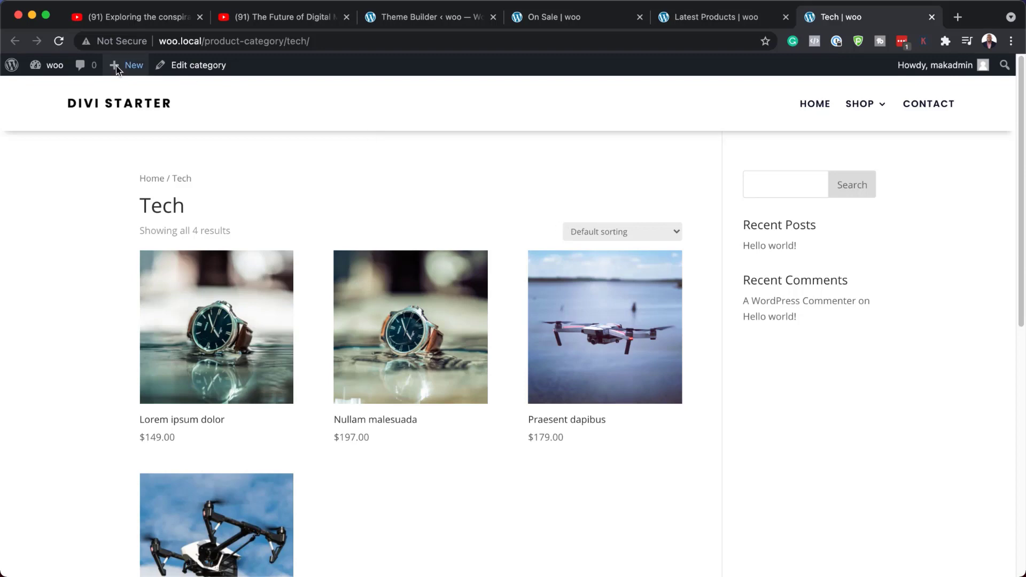
Reload the Tech product category page and scroll through its styled product grid
{"action": "left_click", "coordinate": [60, 46]}
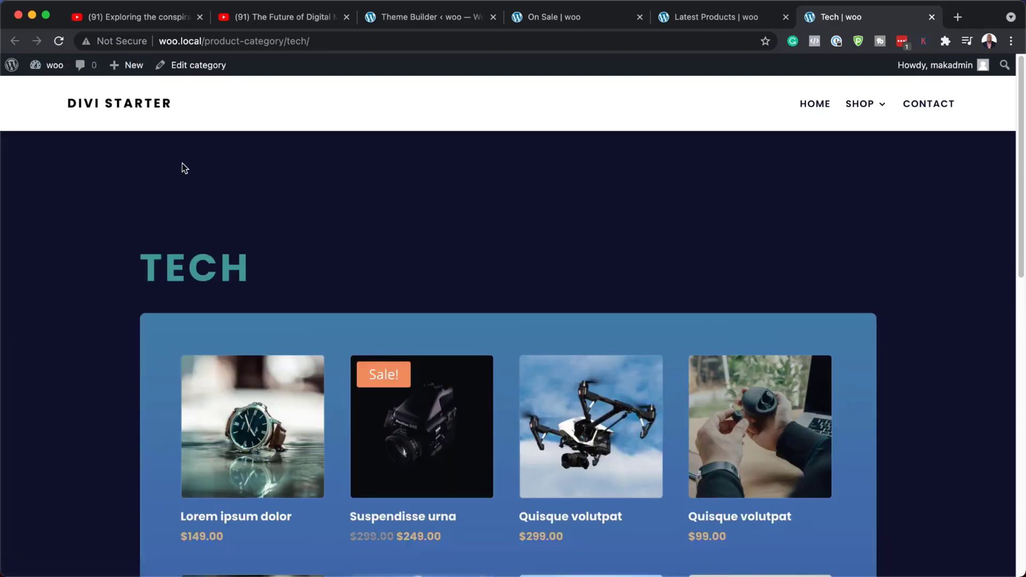
{"action": "scroll", "coordinate": [123, 293], "scroll_direction": "down", "scroll_amount": 8}
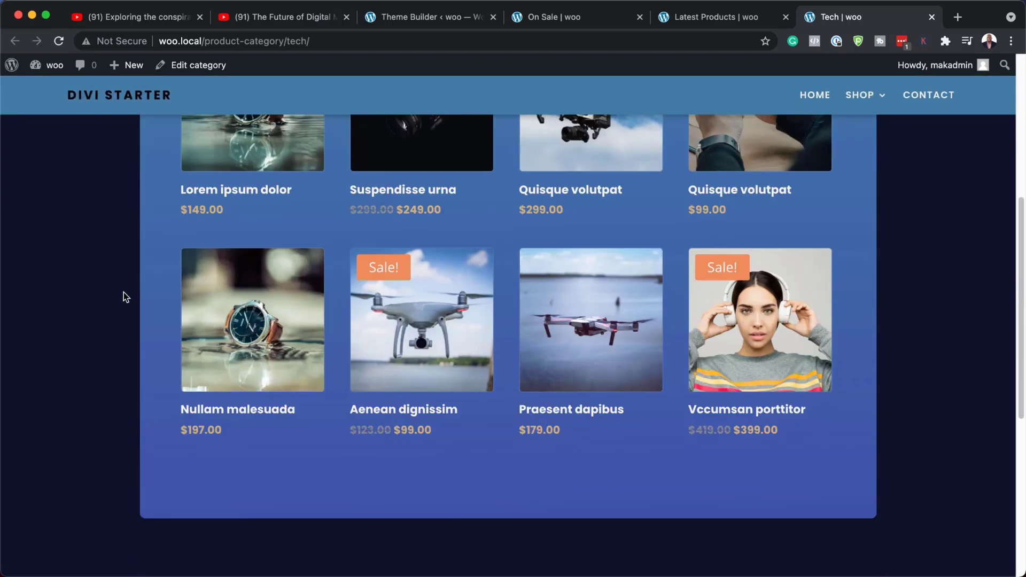
{"action": "scroll", "coordinate": [123, 296], "scroll_direction": "up", "scroll_amount": 8}
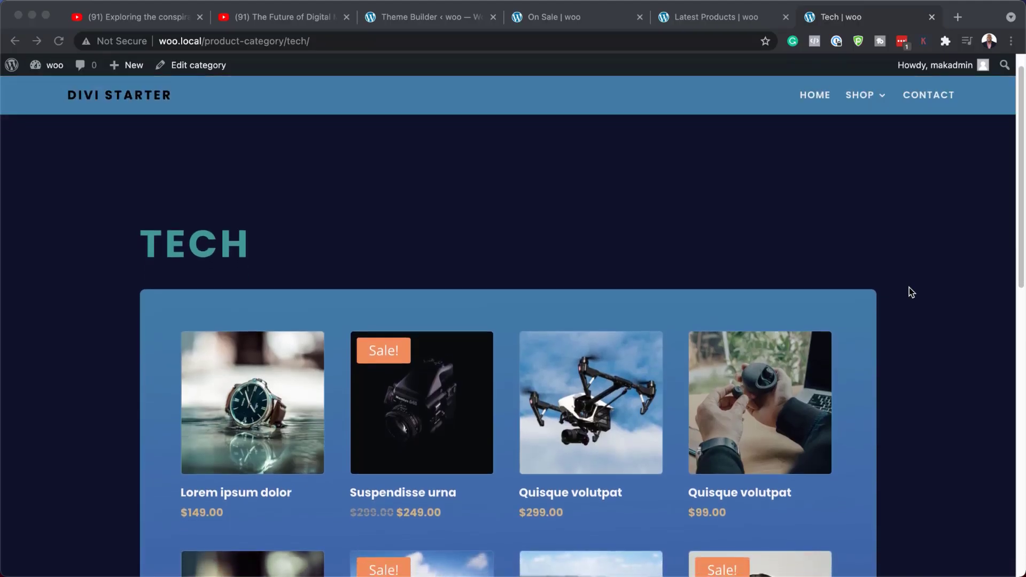
{"action": "scroll", "coordinate": [909, 287], "scroll_direction": "down", "scroll_amount": 1}
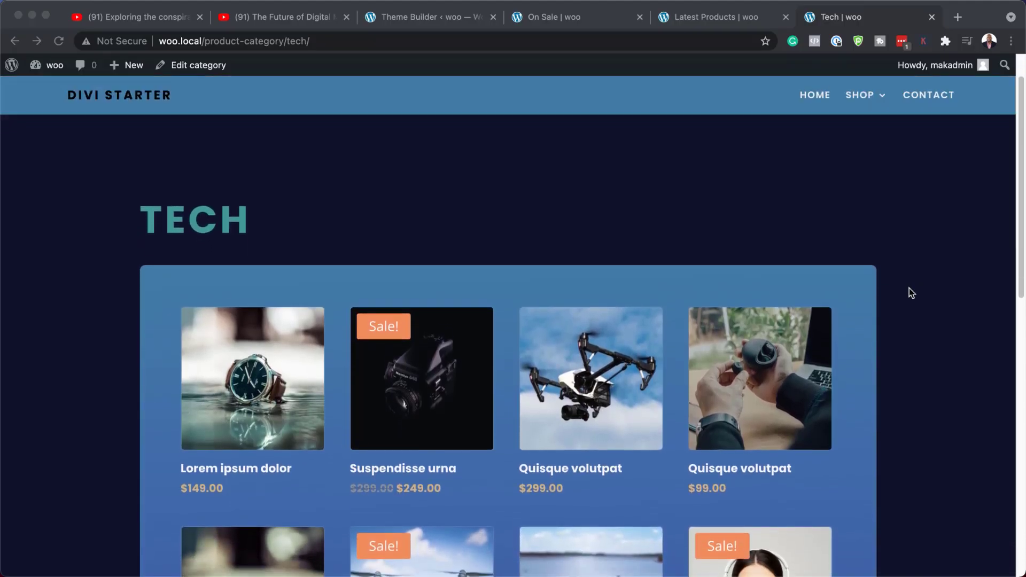
{"action": "scroll", "coordinate": [910, 288], "scroll_direction": "down", "scroll_amount": 3}
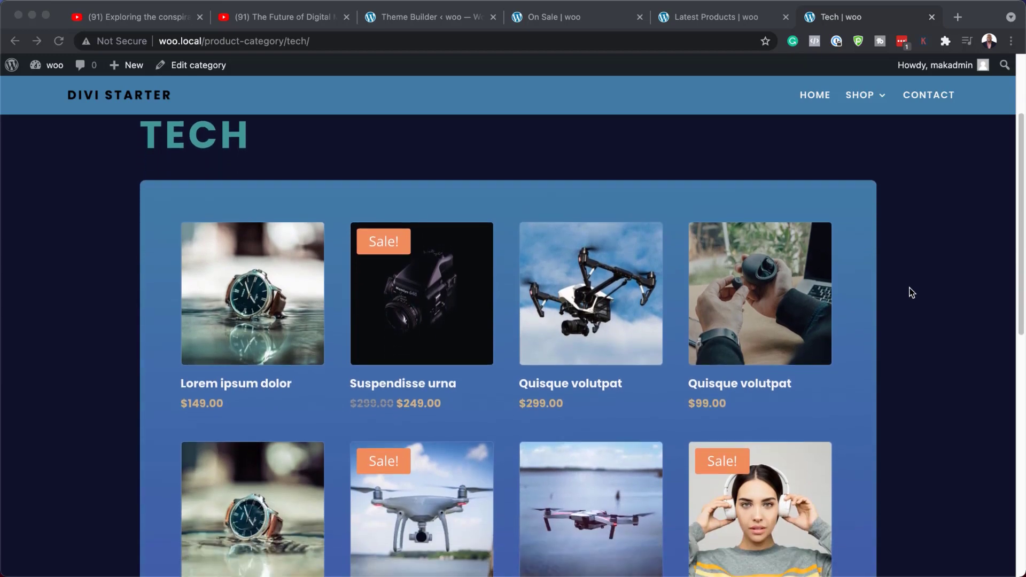
{"action": "scroll", "coordinate": [911, 289], "scroll_direction": "down", "scroll_amount": 2}
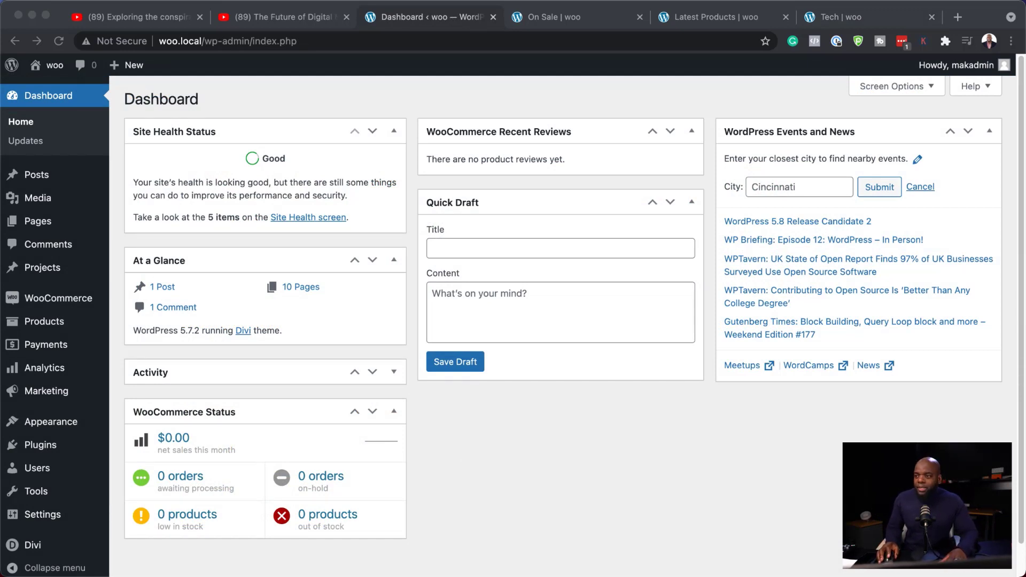
Open the Add Plugins page and search the plugin directory for woocommerce
{"action": "scroll", "coordinate": [561, 321], "scroll_direction": "down", "scroll_amount": 1}
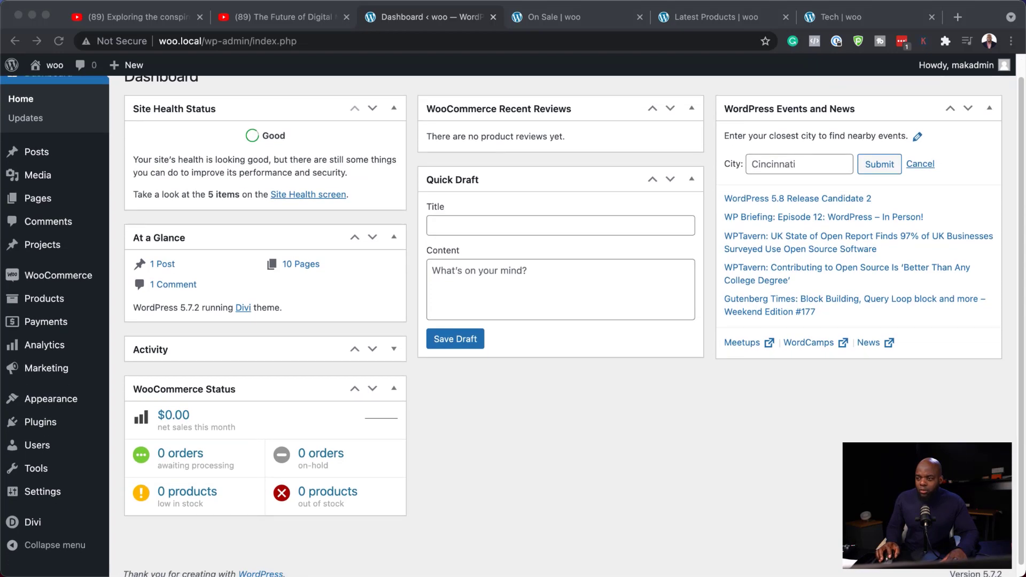
{"action": "mouse_move", "coordinate": [64, 423]}
{"action": "left_click", "coordinate": [141, 444]}
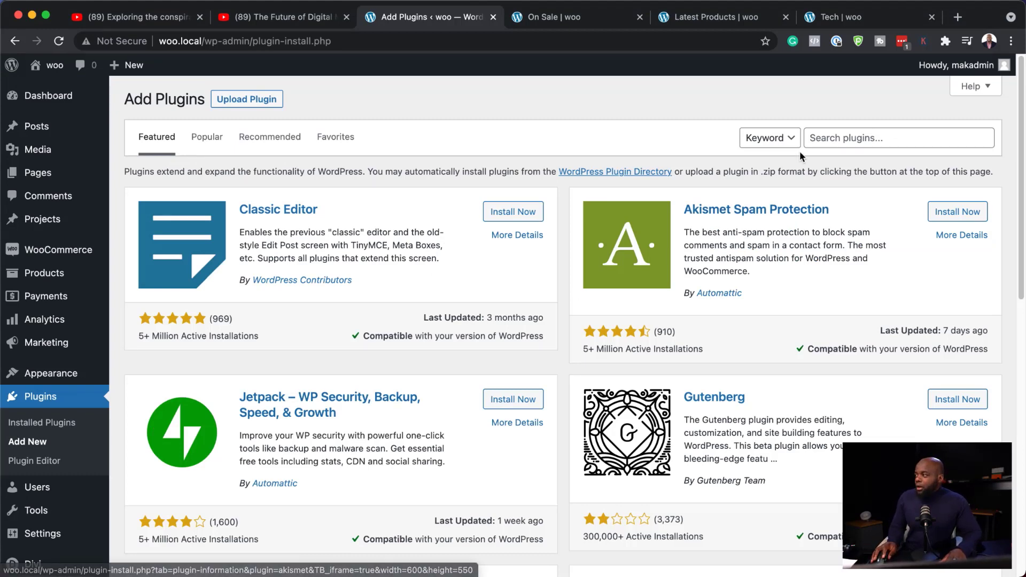
{"action": "left_click", "coordinate": [830, 139]}
{"action": "type", "text": "woocommerce"}
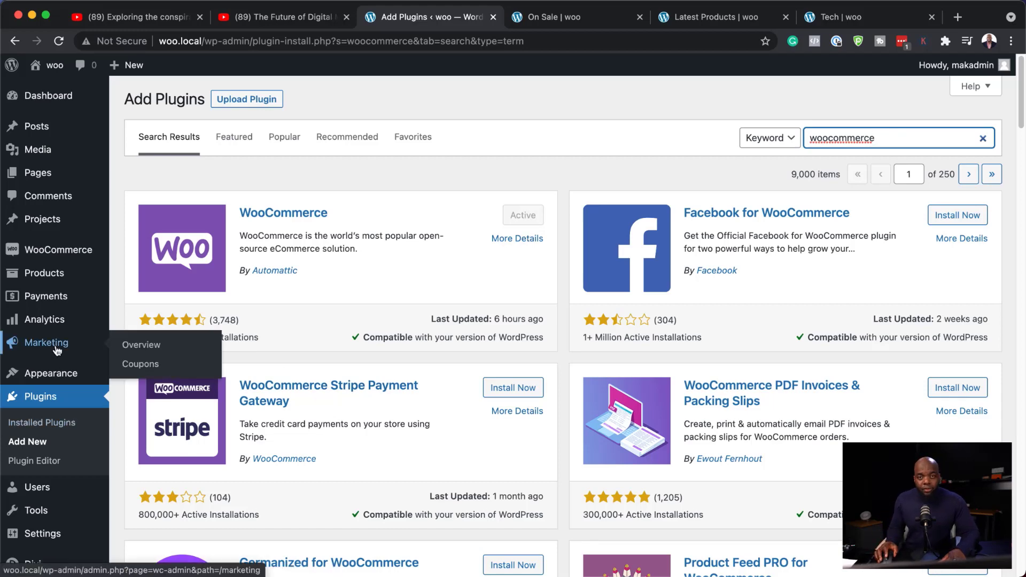
Open the list of all products and review the existing products and their categories
{"action": "mouse_move", "coordinate": [61, 248]}
{"action": "mouse_move", "coordinate": [42, 282]}
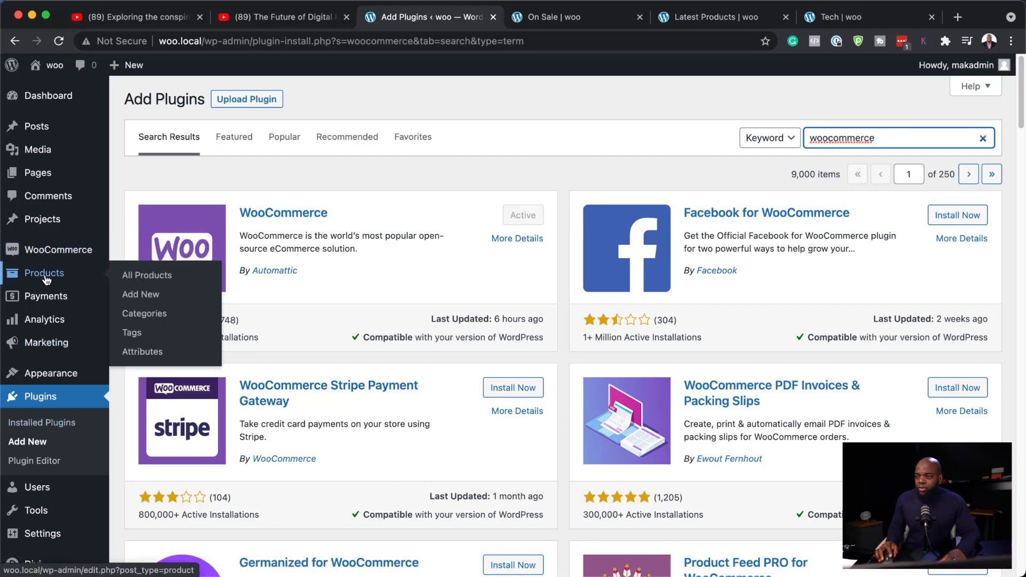
{"action": "left_click", "coordinate": [151, 277]}
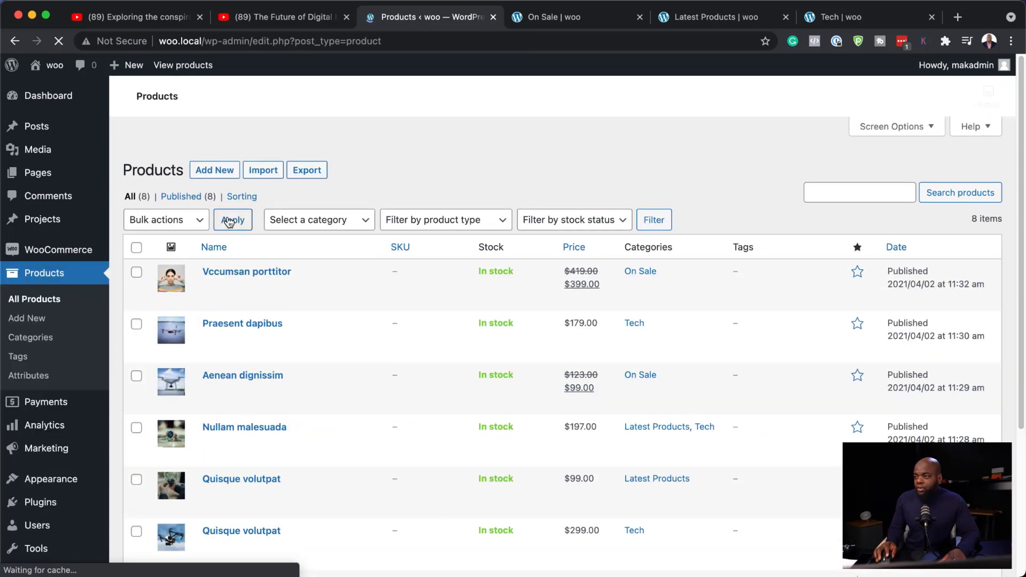
{"action": "scroll", "coordinate": [316, 432], "scroll_direction": "down", "scroll_amount": 4}
{"action": "scroll", "coordinate": [317, 438], "scroll_direction": "up", "scroll_amount": 4}
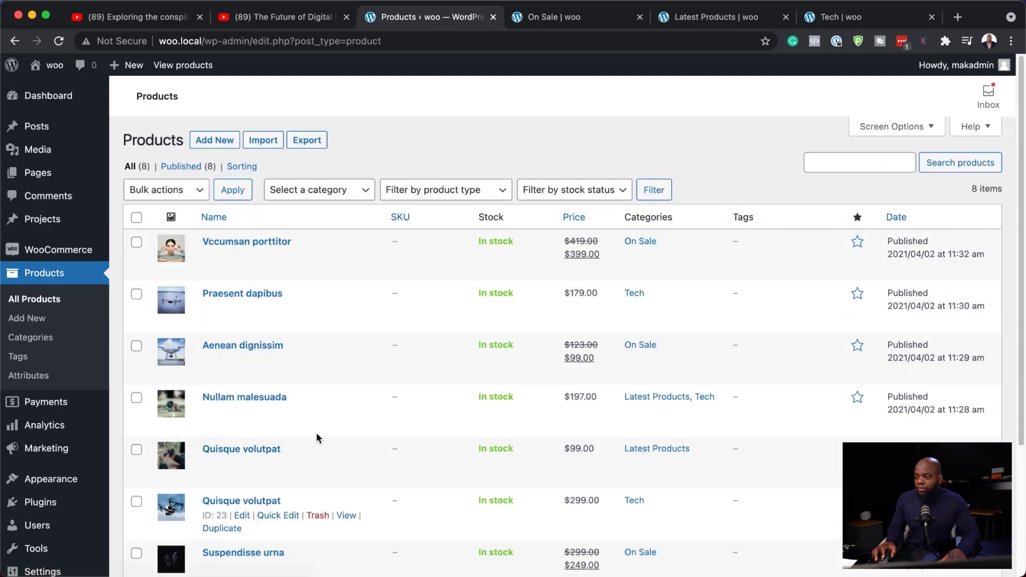
Start a new product named Product one and paste a description into its body
{"action": "left_click", "coordinate": [37, 321]}
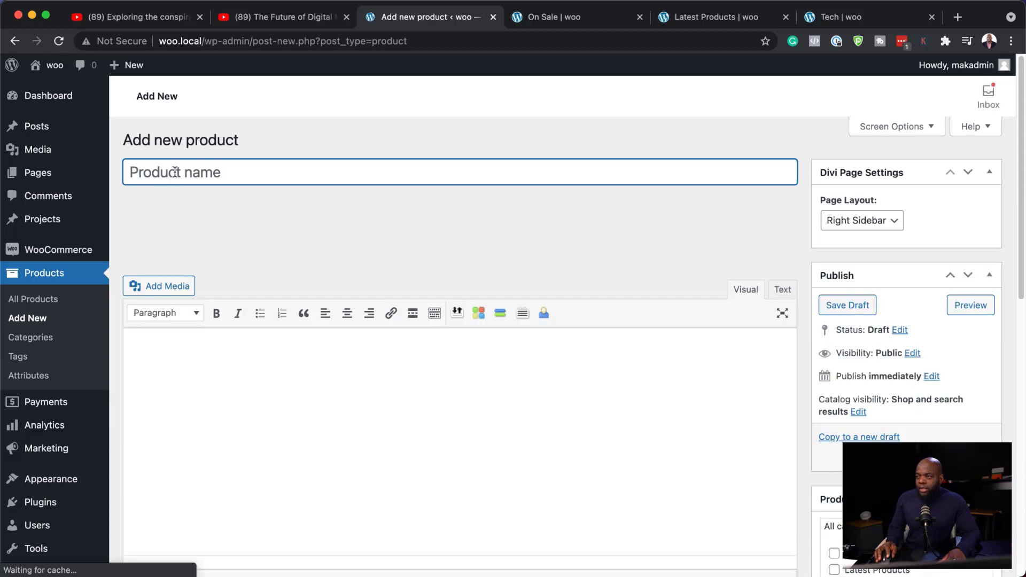
{"action": "type", "text": "Product one"}
{"action": "left_click", "coordinate": [170, 360]}
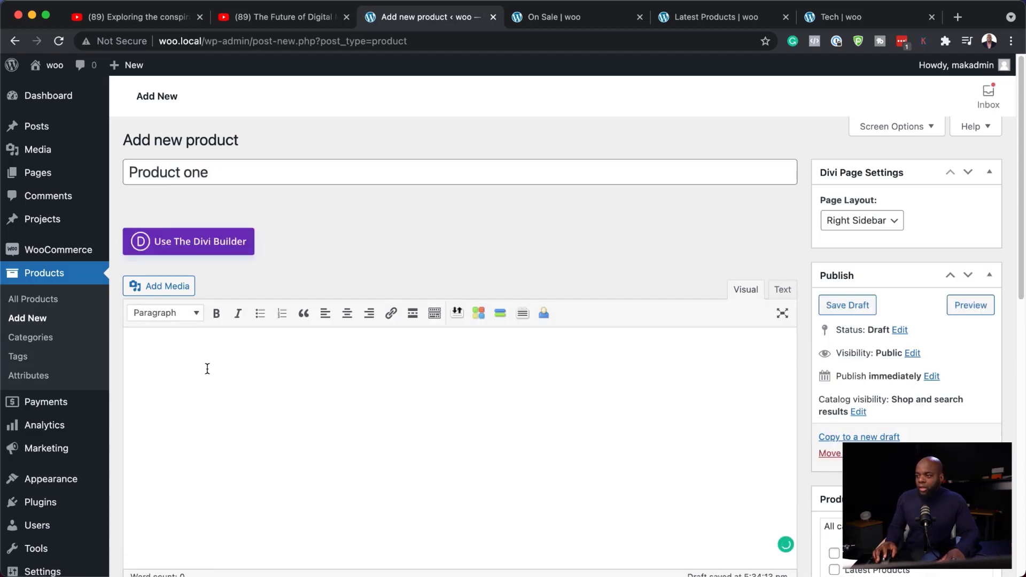
{"action": "type", "text": "Description goes here."}
Set the product's regular price to 99
{"action": "scroll", "coordinate": [241, 390], "scroll_direction": "down", "scroll_amount": 2}
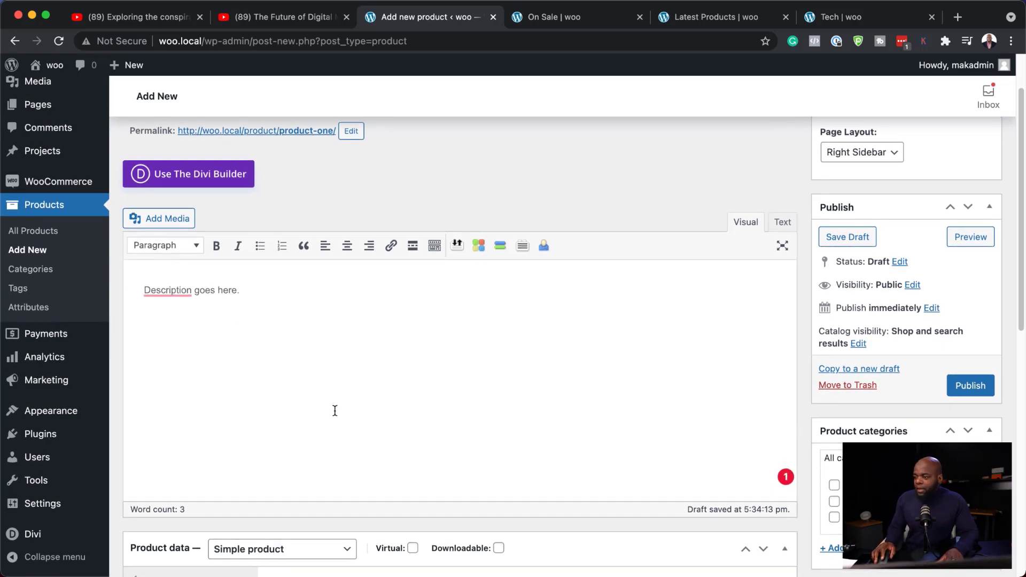
{"action": "scroll", "coordinate": [335, 412], "scroll_direction": "down", "scroll_amount": 5}
{"action": "left_click", "coordinate": [409, 408]}
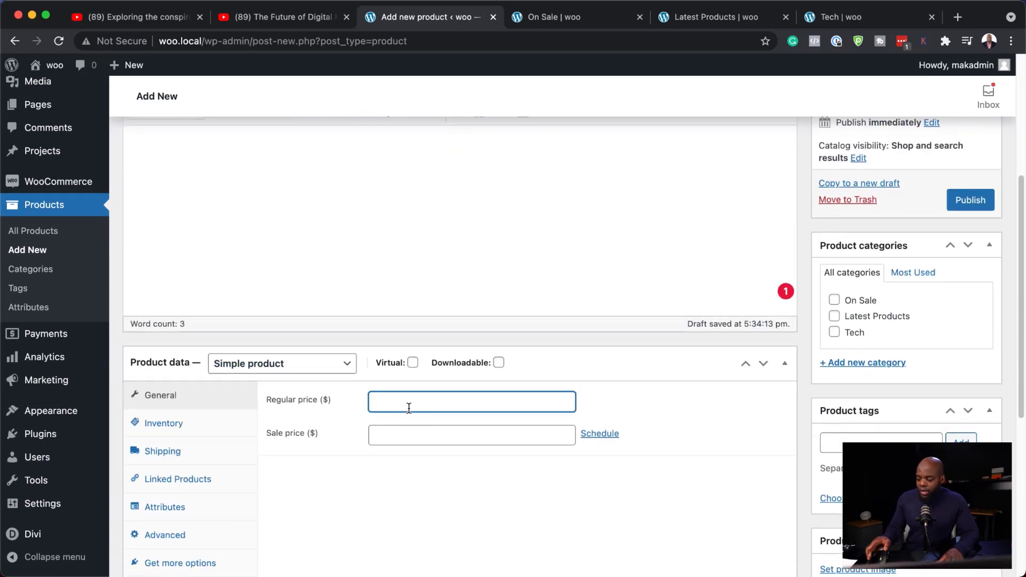
{"action": "type", "text": "99"}
Set the product image to the vegetables-in-cloth-bags photo from the media library
{"action": "left_click", "coordinate": [411, 433]}
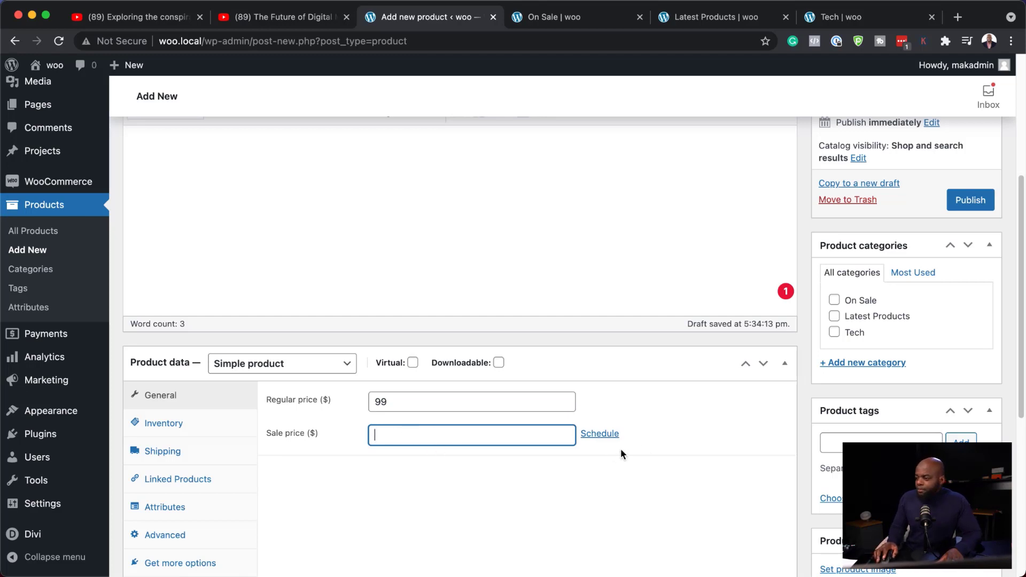
{"action": "scroll", "coordinate": [908, 426], "scroll_direction": "down", "scroll_amount": 2}
{"action": "scroll", "coordinate": [907, 424], "scroll_direction": "down", "scroll_amount": 1}
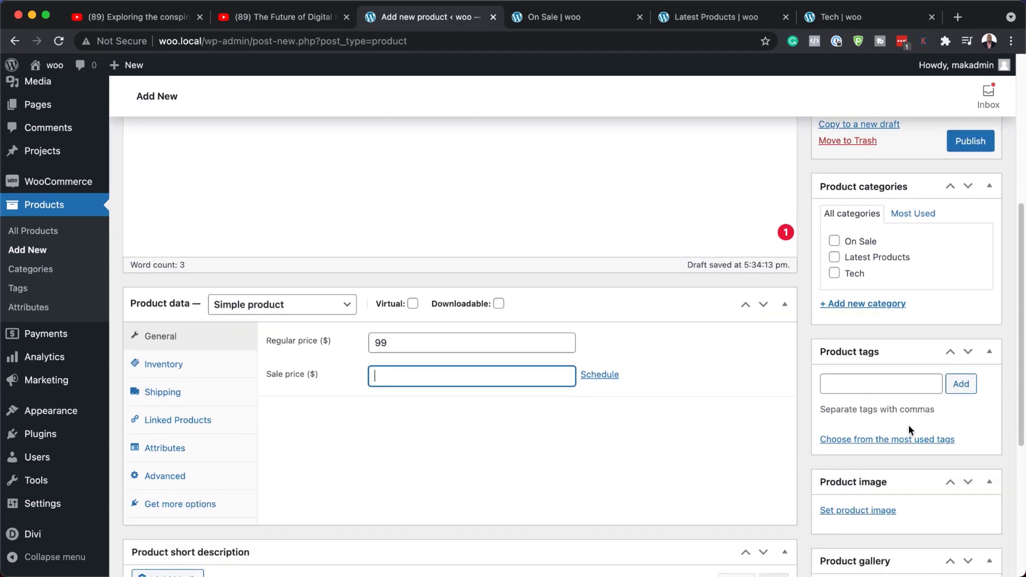
{"action": "scroll", "coordinate": [909, 425], "scroll_direction": "down", "scroll_amount": 6}
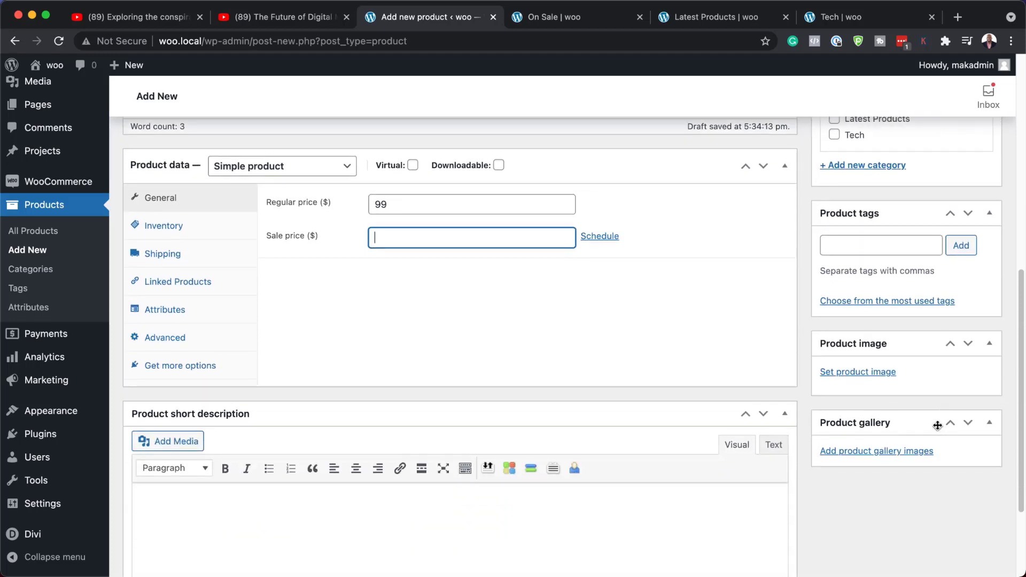
{"action": "left_click", "coordinate": [882, 373]}
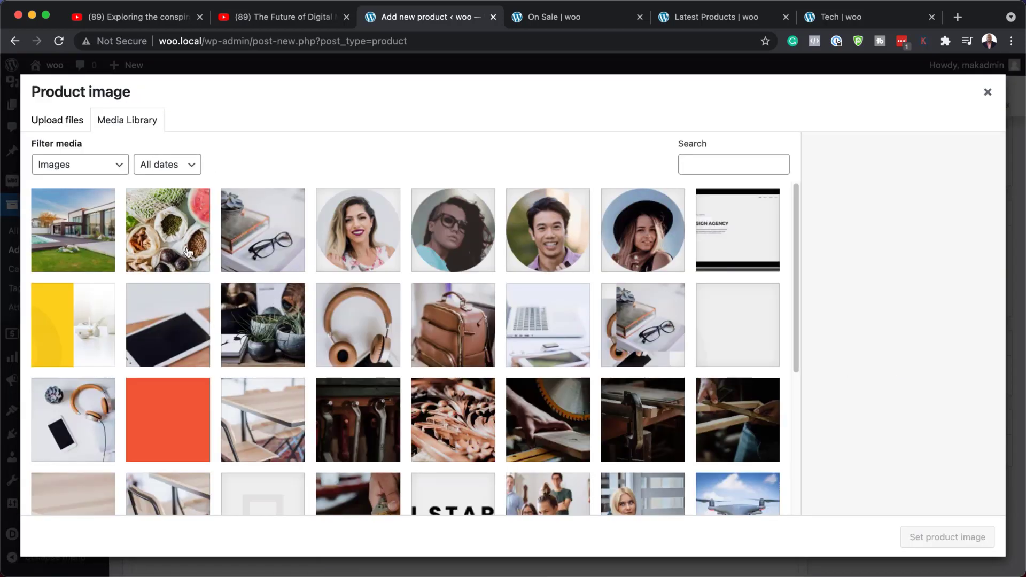
{"action": "left_click", "coordinate": [188, 253]}
{"action": "left_click", "coordinate": [976, 535]}
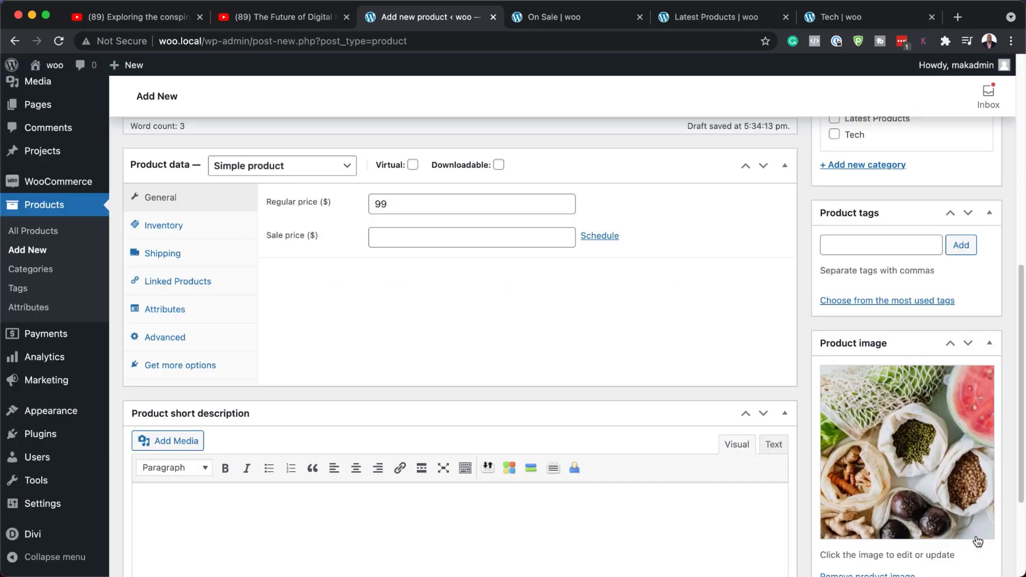
Enter "Short description goes here." as the product short description
{"action": "scroll", "coordinate": [559, 470], "scroll_direction": "down", "scroll_amount": 3}
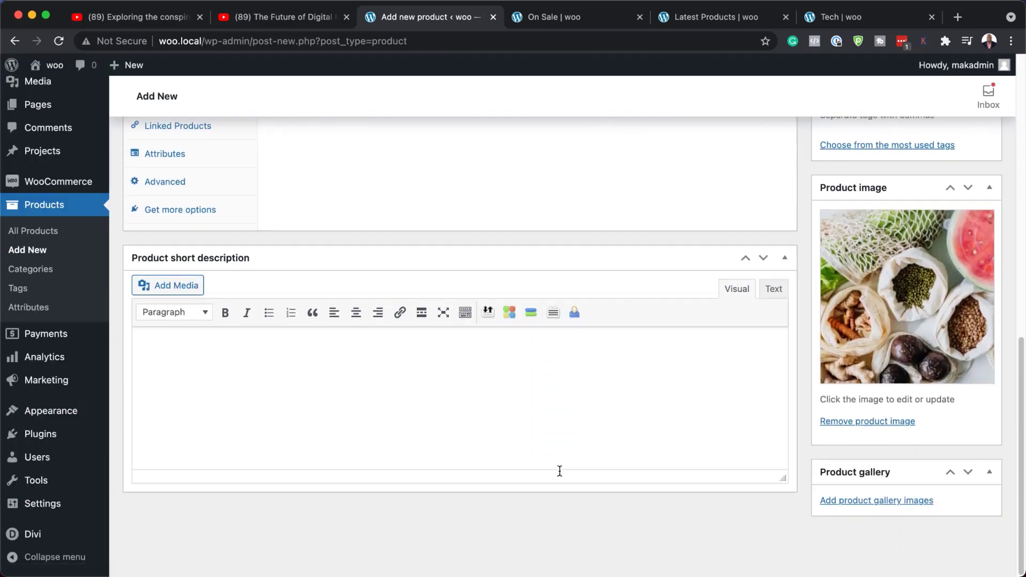
{"action": "left_click", "coordinate": [369, 368]}
{"action": "type", "text": "Short description goes here."}
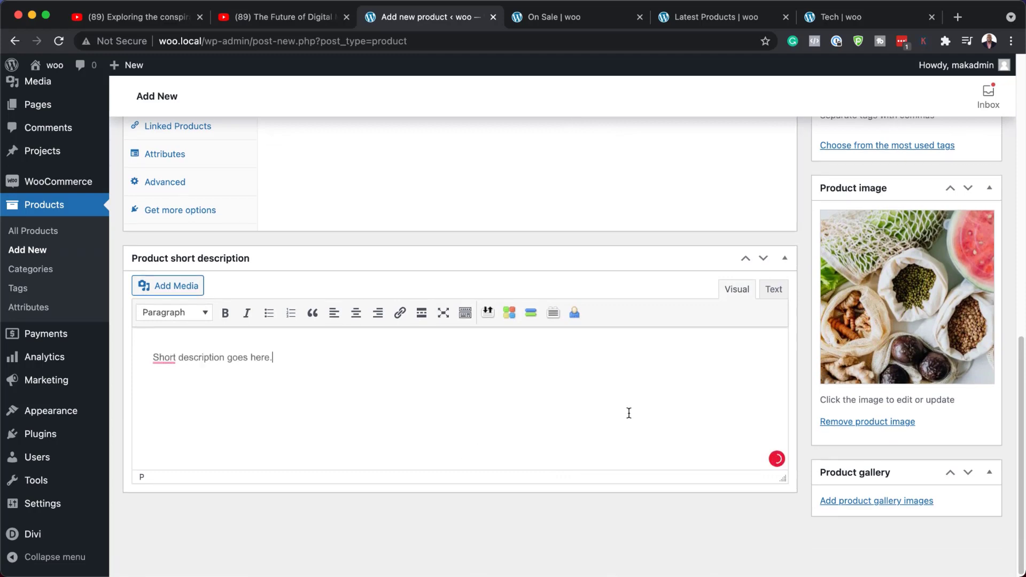
Add a new product category named New Product and assign it to the product
{"action": "scroll", "coordinate": [631, 406], "scroll_direction": "up", "scroll_amount": 5}
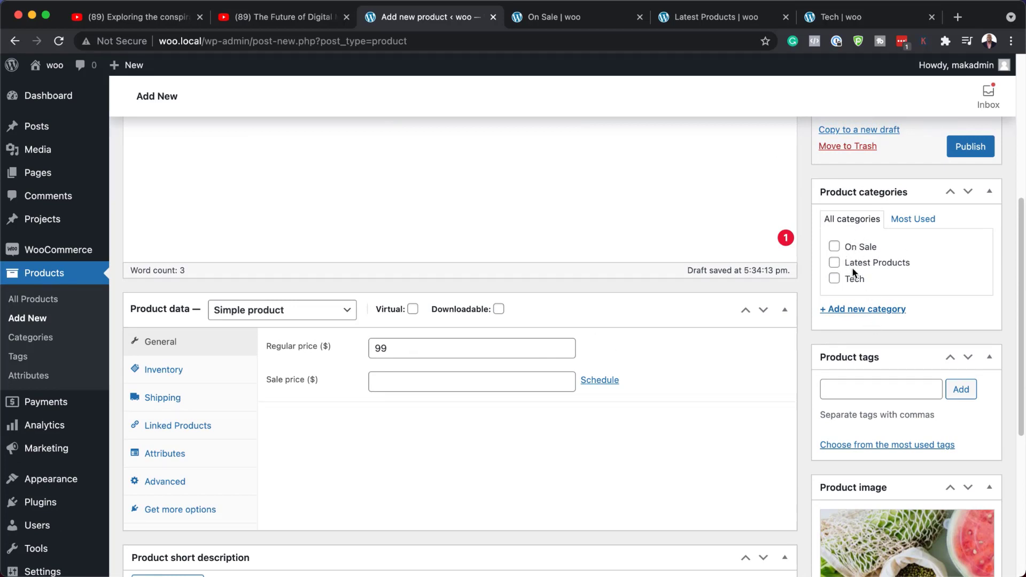
{"action": "left_click", "coordinate": [870, 310]}
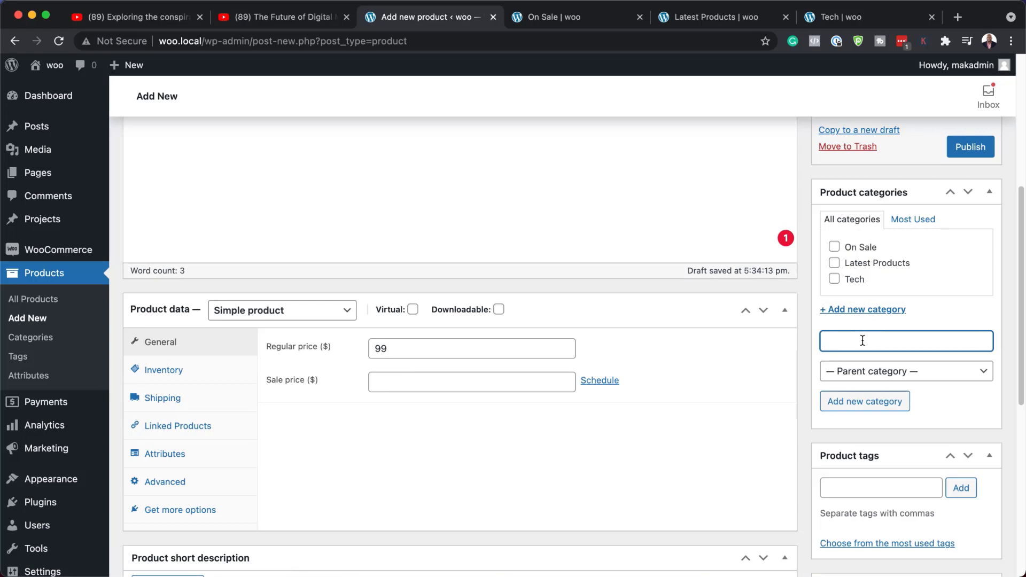
{"action": "type", "text": "New Product"}
{"action": "left_click", "coordinate": [863, 409]}
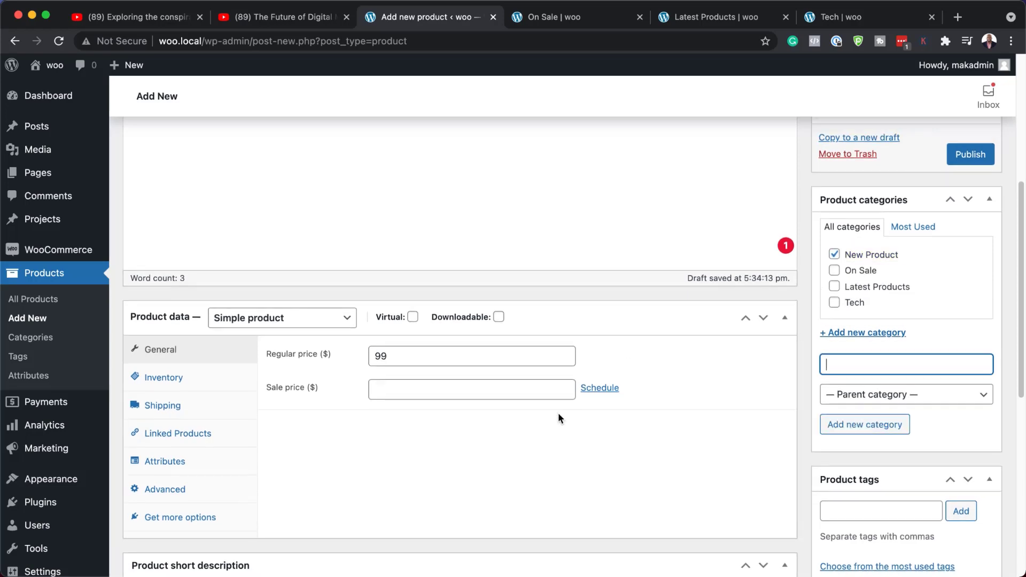
Publish the product and open its product page link
{"action": "scroll", "coordinate": [558, 413], "scroll_direction": "up", "scroll_amount": 6}
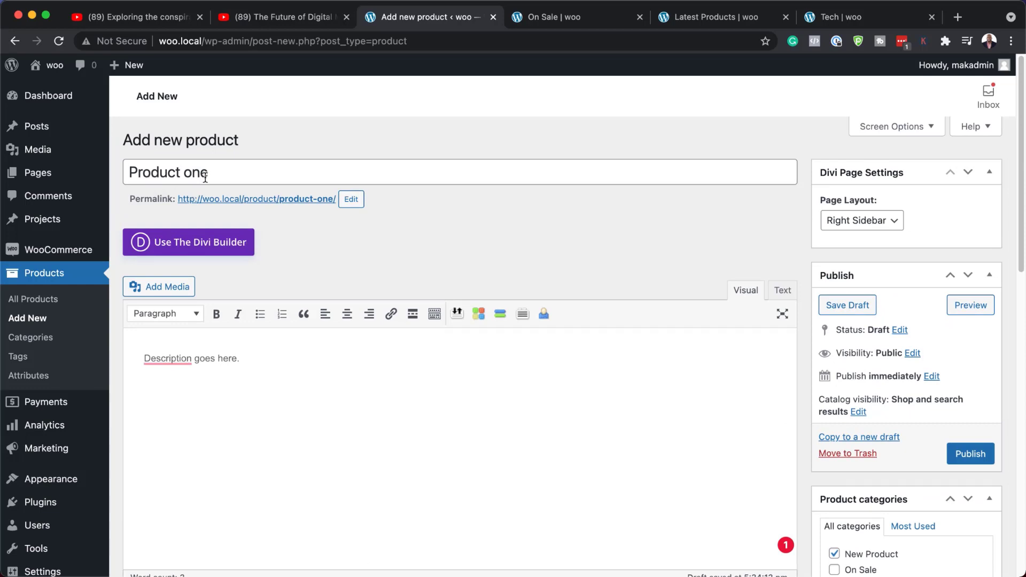
{"action": "scroll", "coordinate": [822, 447], "scroll_direction": "down", "scroll_amount": 3}
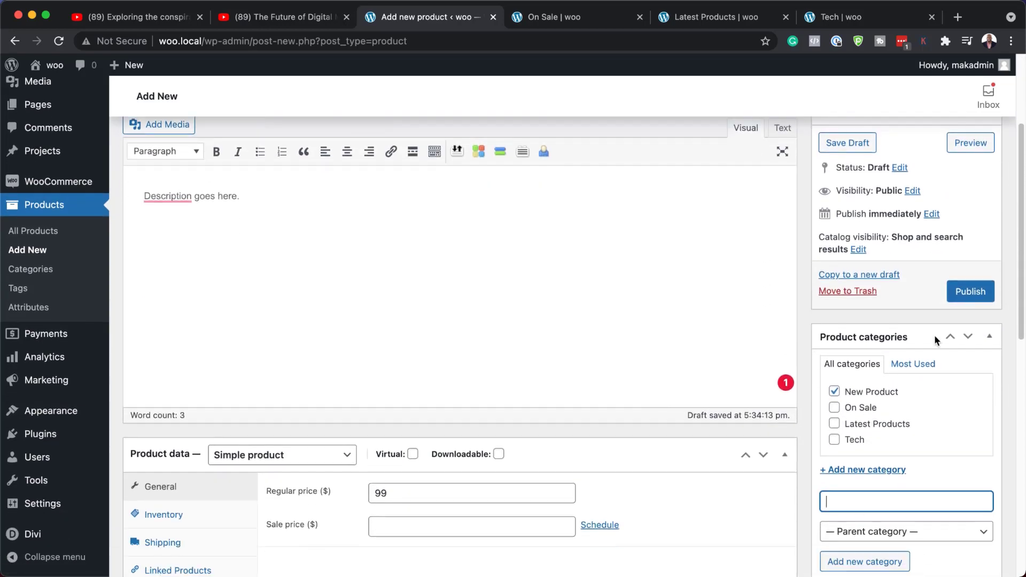
{"action": "left_click", "coordinate": [970, 291]}
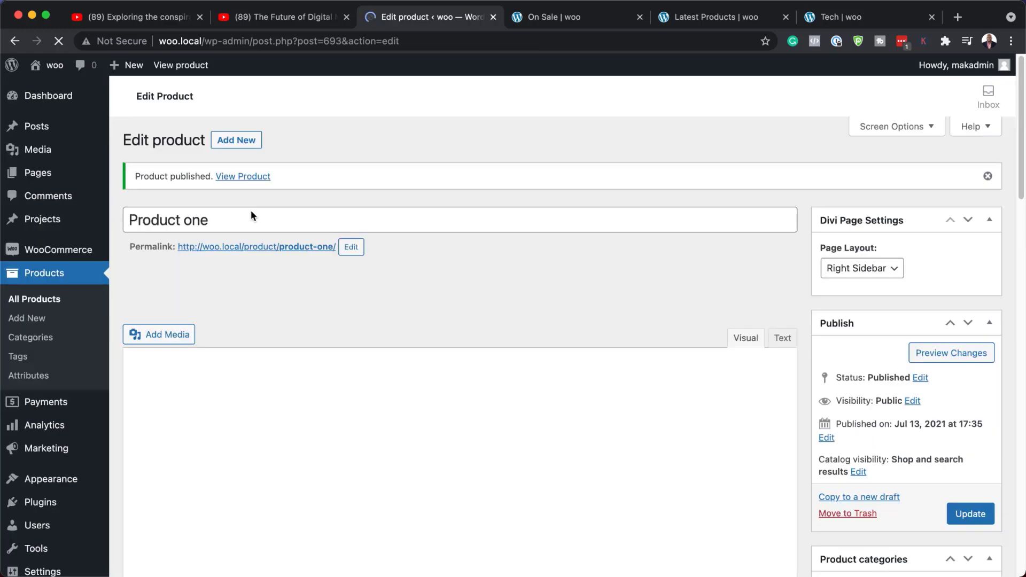
{"action": "left_click", "coordinate": [245, 178]}
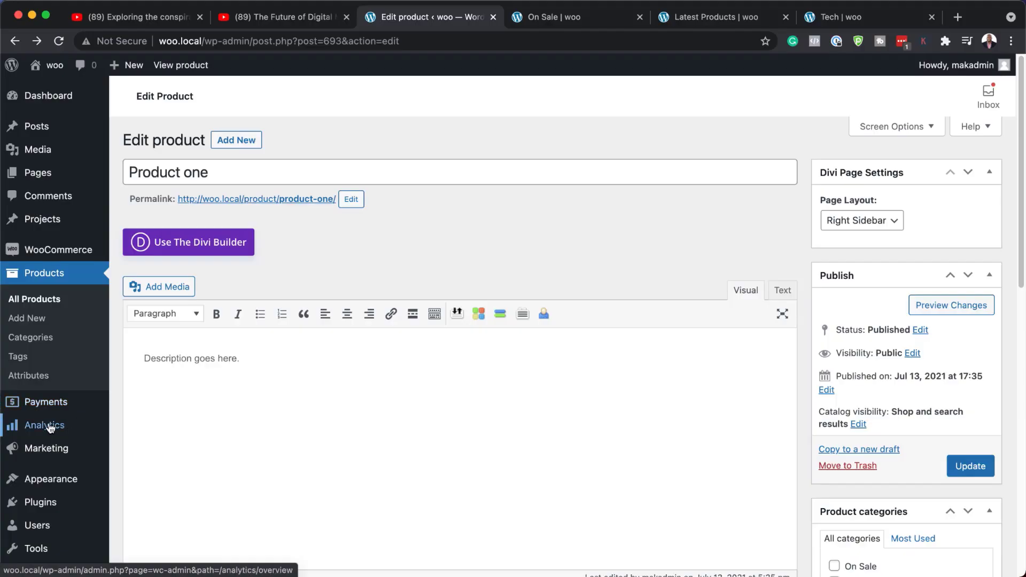
Open the Divi Theme Builder from the admin menu
{"action": "scroll", "coordinate": [53, 423], "scroll_direction": "down", "scroll_amount": 10}
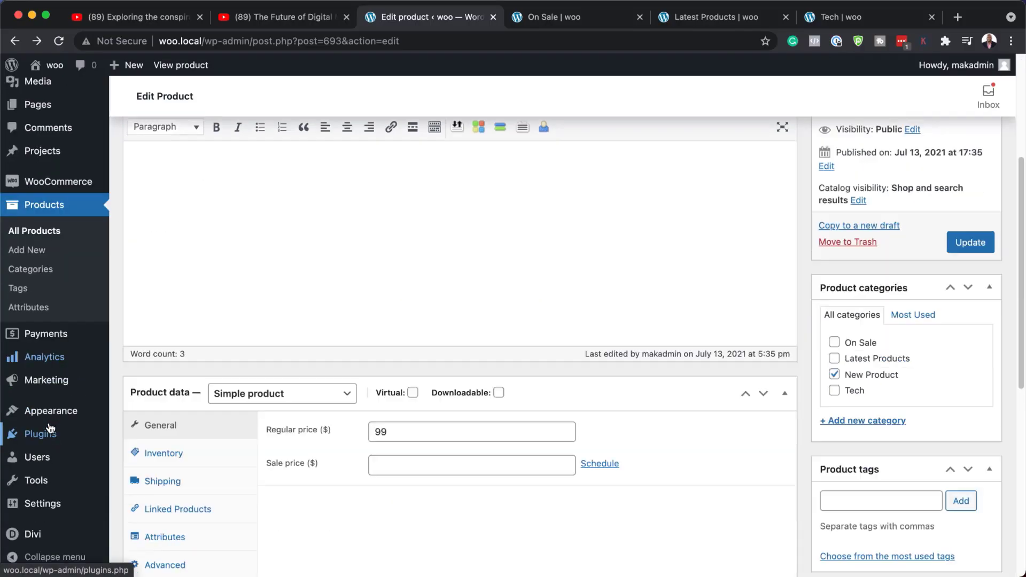
{"action": "scroll", "coordinate": [43, 481], "scroll_direction": "down", "scroll_amount": 2}
{"action": "mouse_move", "coordinate": [29, 541]}
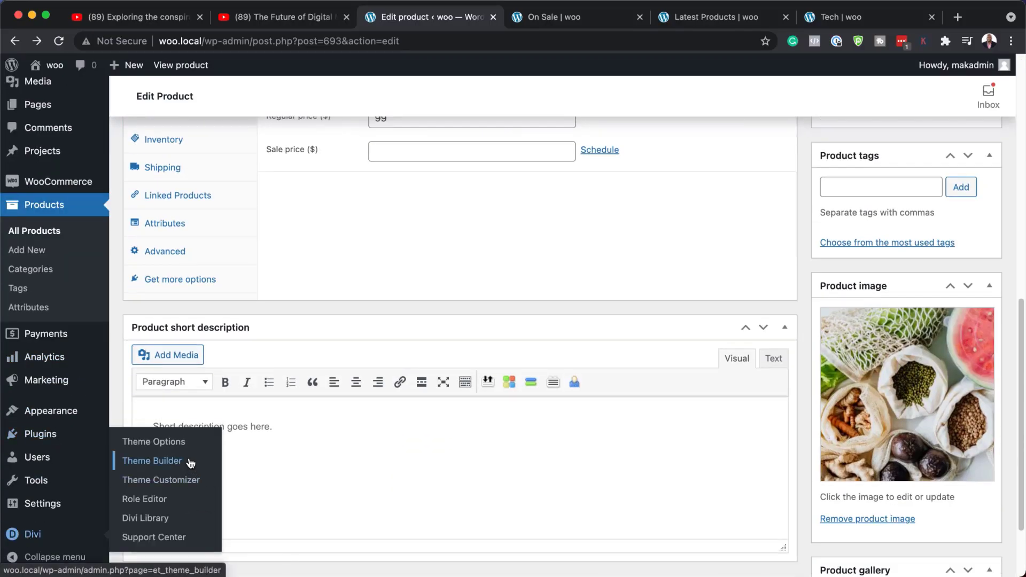
{"action": "left_click", "coordinate": [173, 468]}
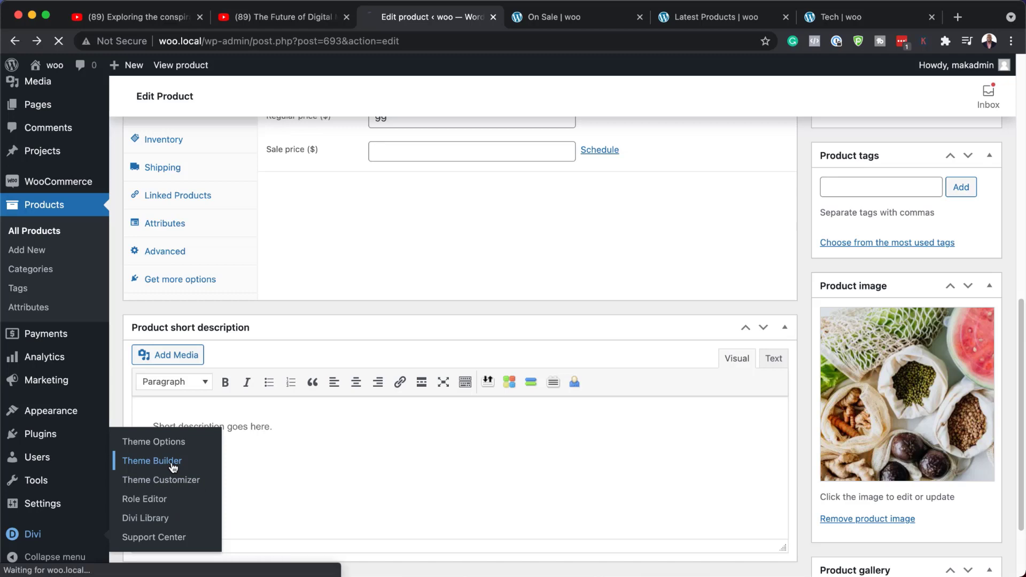
Switch to the On Sale and Latest Products category page tabs to compare them
{"action": "left_click", "coordinate": [615, 21]}
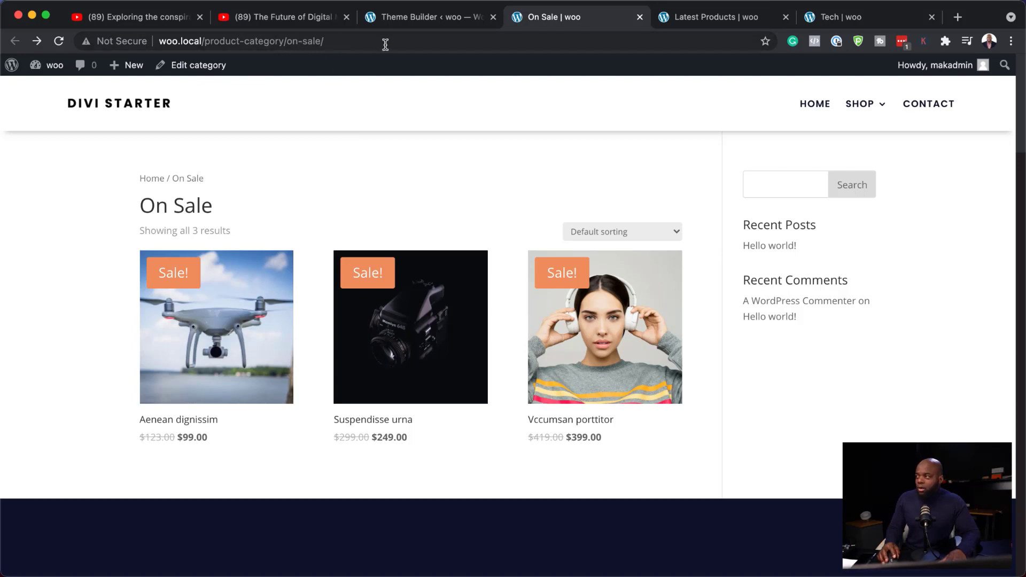
{"action": "left_click", "coordinate": [706, 21]}
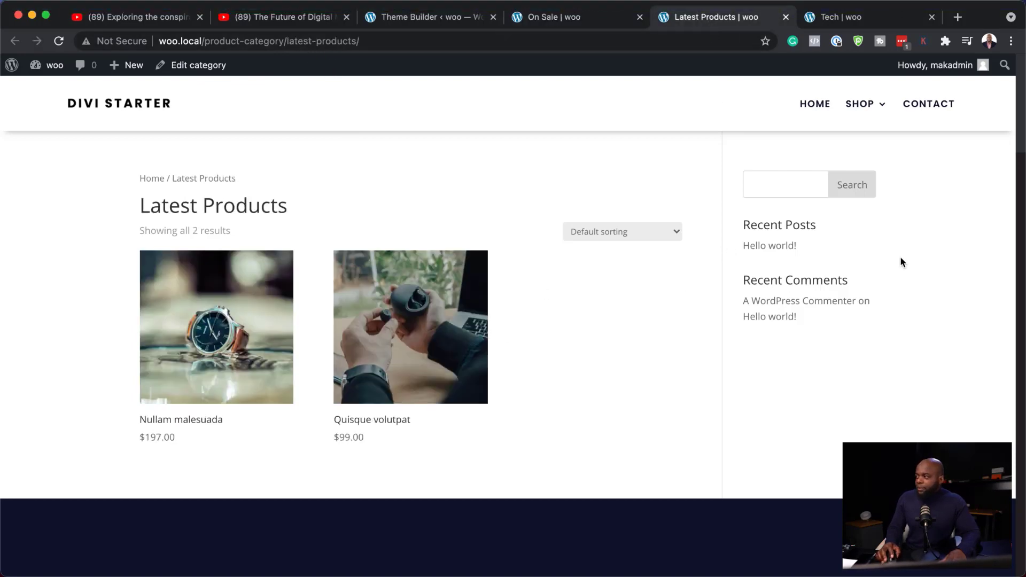
Create a new Theme Builder template assigned to All Product Category Pages
{"action": "left_click", "coordinate": [880, 20]}
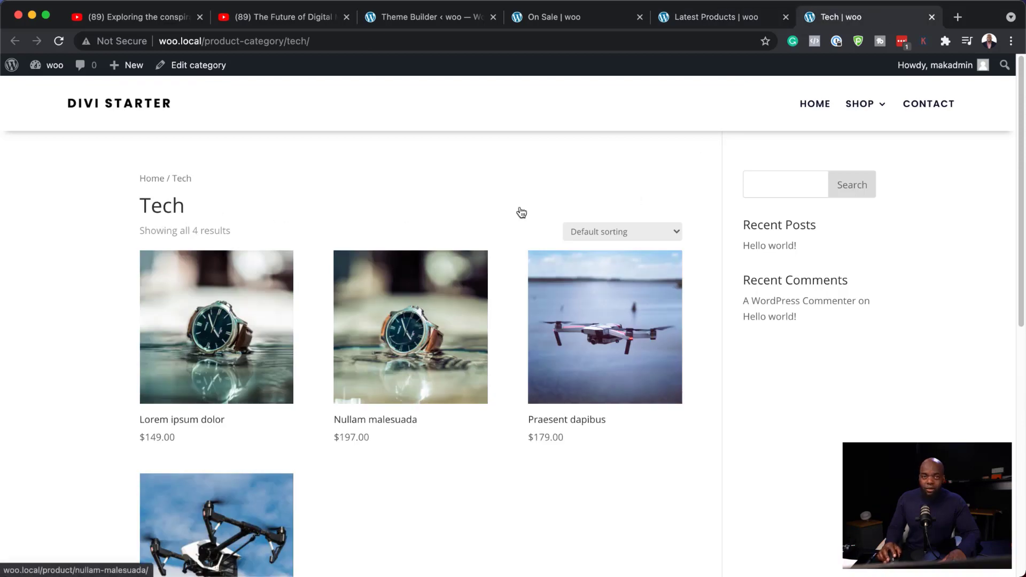
{"action": "left_click", "coordinate": [458, 20]}
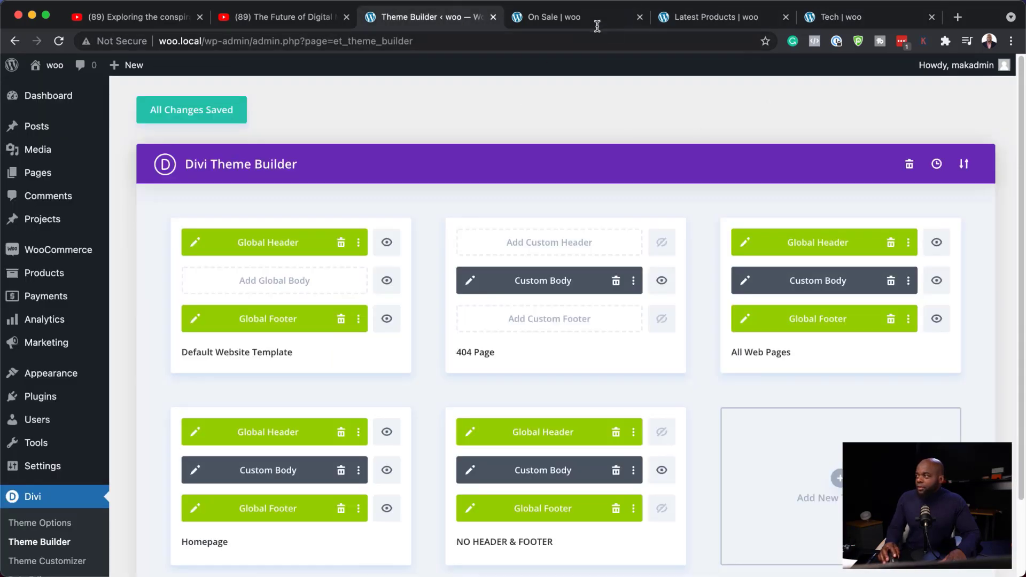
{"action": "mouse_move", "coordinate": [733, 246]}
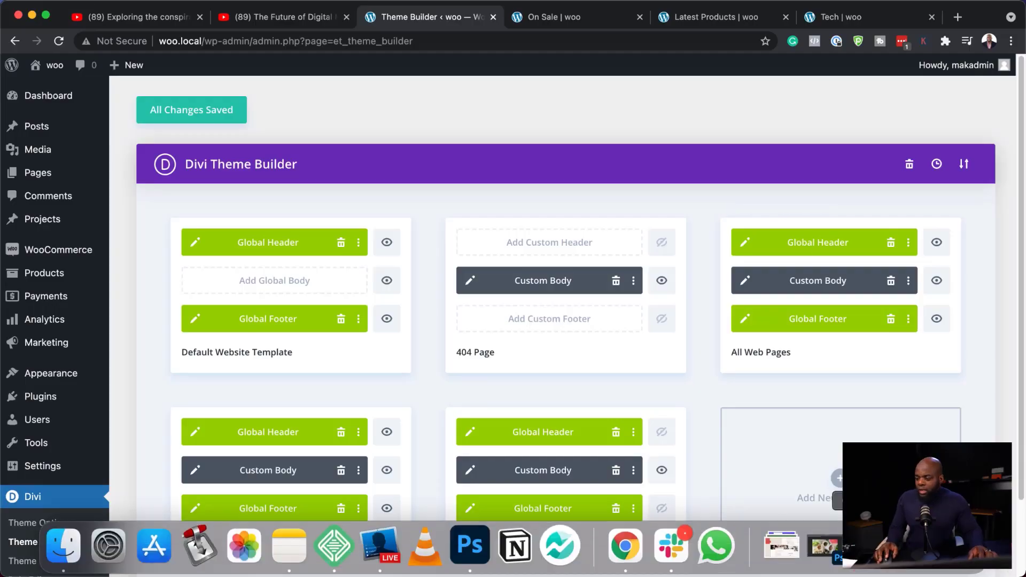
{"action": "left_click", "coordinate": [839, 482]}
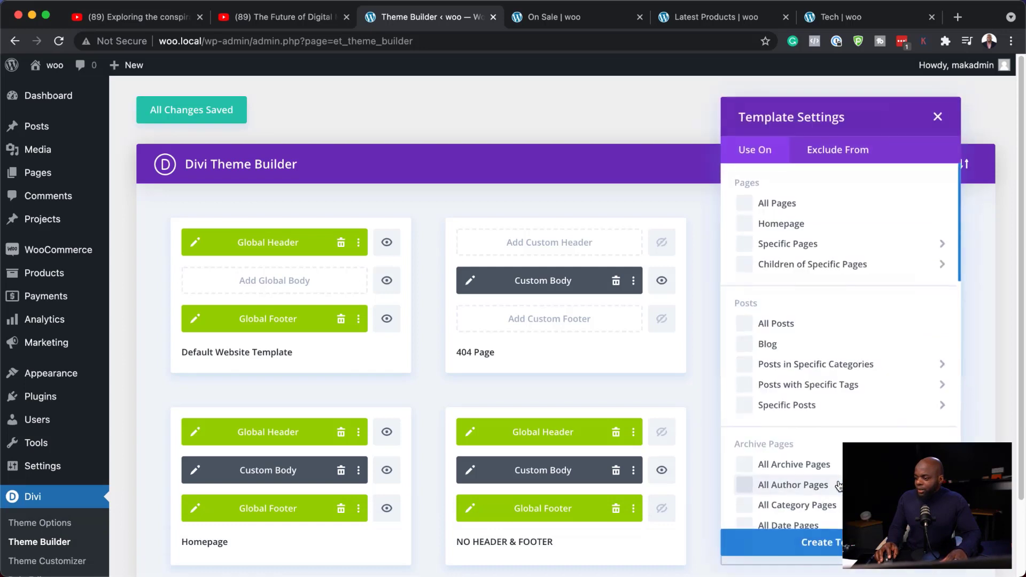
{"action": "scroll", "coordinate": [881, 418], "scroll_direction": "down", "scroll_amount": 3}
{"action": "scroll", "coordinate": [881, 418], "scroll_direction": "down", "scroll_amount": 5}
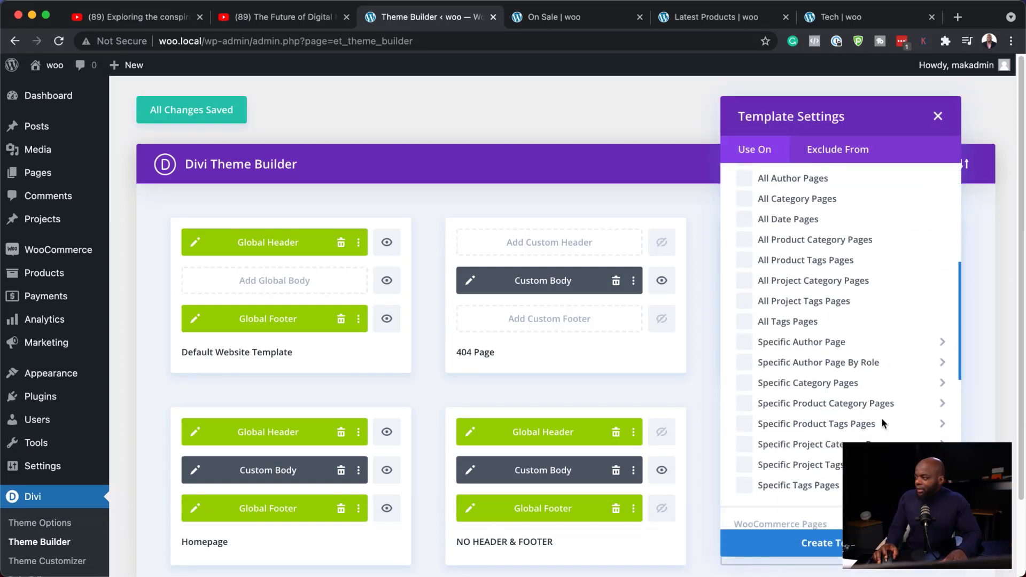
{"action": "mouse_move", "coordinate": [884, 425]}
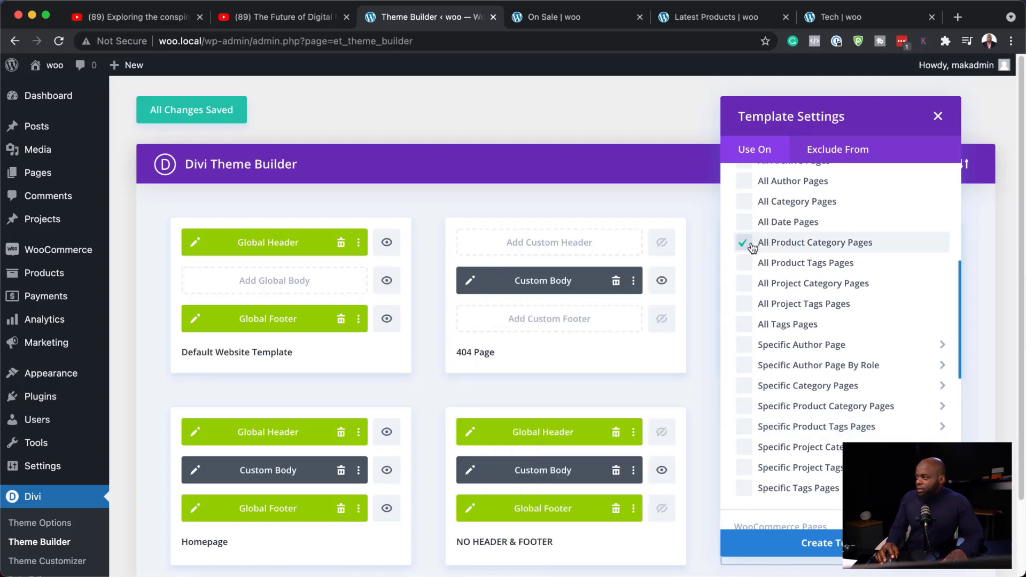
{"action": "left_click", "coordinate": [802, 543]}
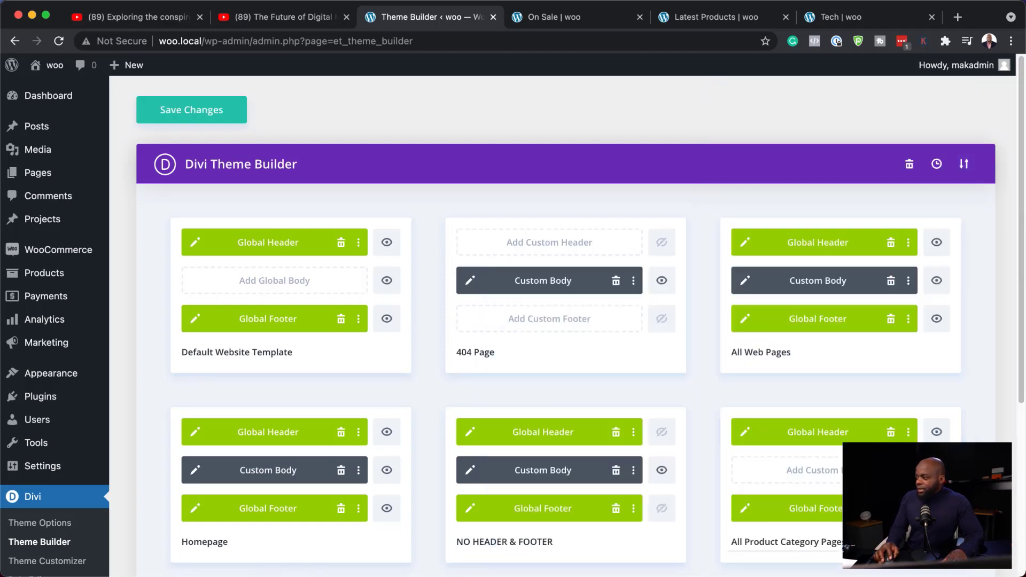
Build a custom body for the All Product Category Pages template
{"action": "scroll", "coordinate": [824, 479], "scroll_direction": "down", "scroll_amount": 2}
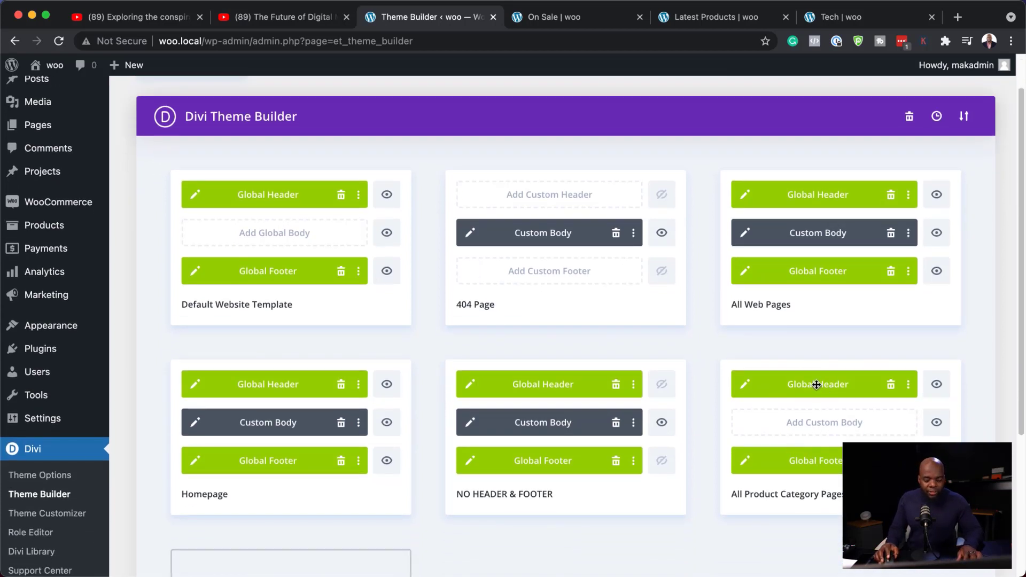
{"action": "left_click", "coordinate": [831, 428]}
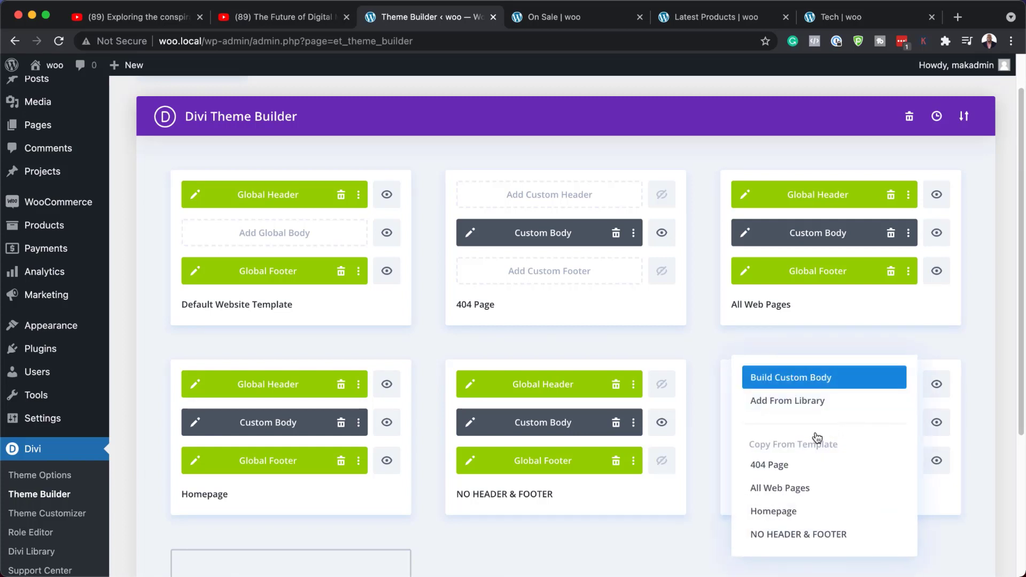
{"action": "left_click", "coordinate": [844, 379]}
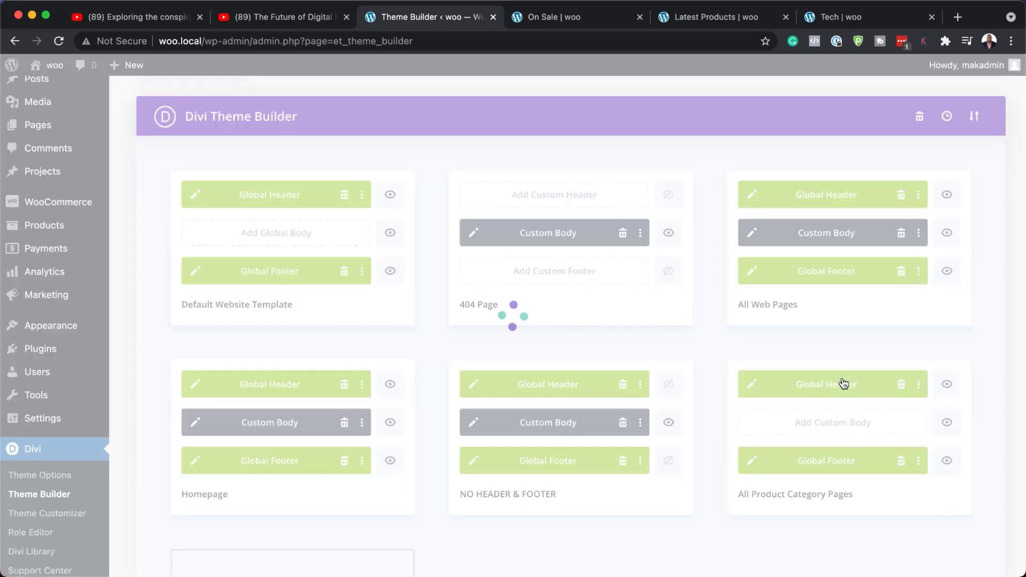
{"action": "left_click", "coordinate": [274, 341]}
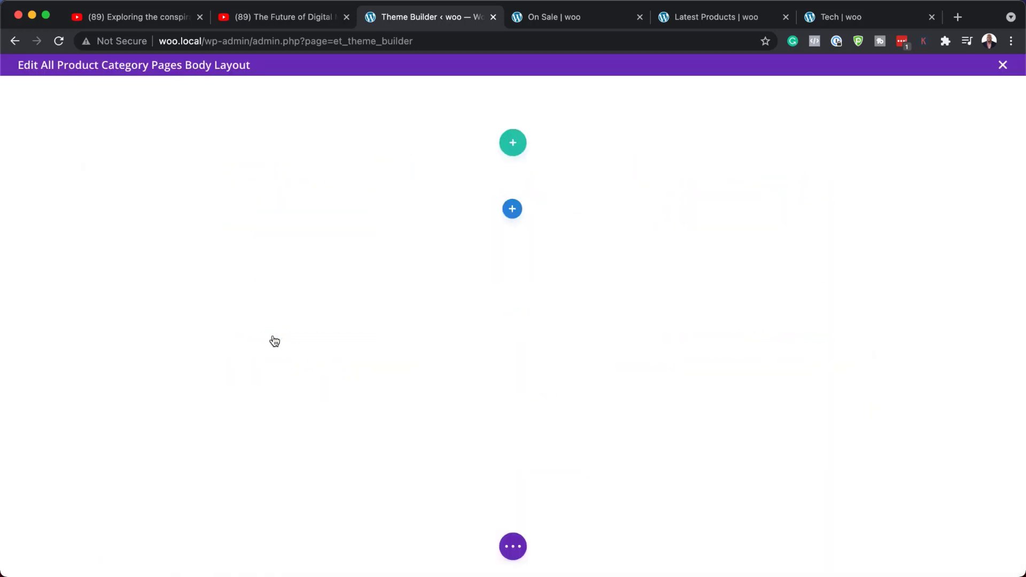
Set the first section's background color to #11162c and save the section settings
{"action": "left_click", "coordinate": [628, 172]}
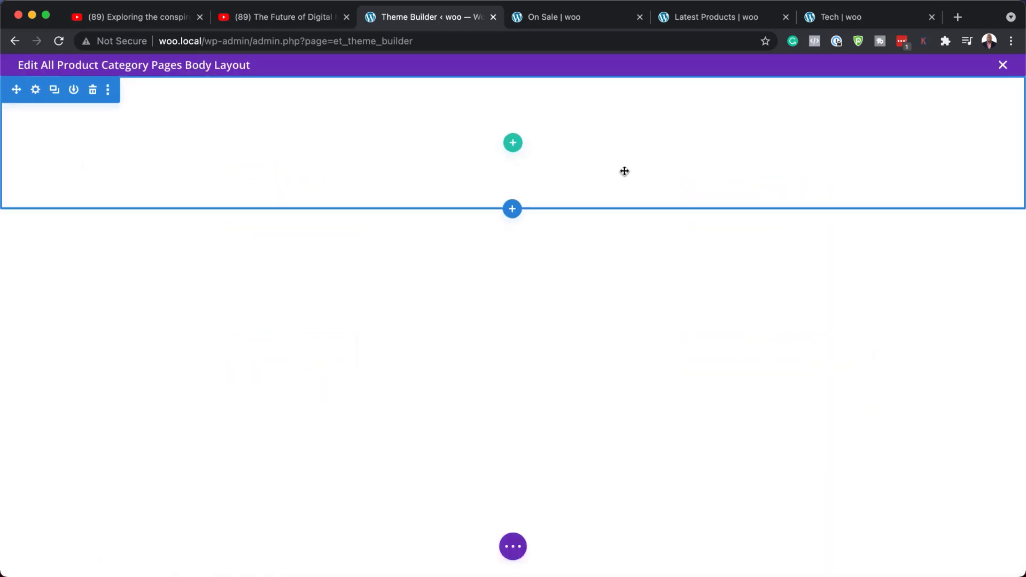
{"action": "left_click", "coordinate": [36, 91]}
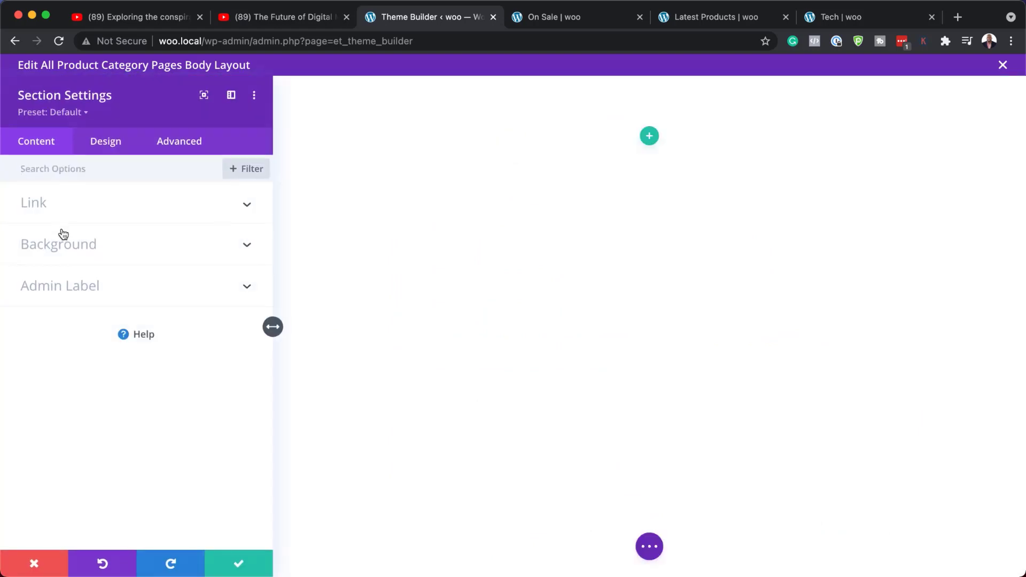
{"action": "left_click", "coordinate": [30, 246]}
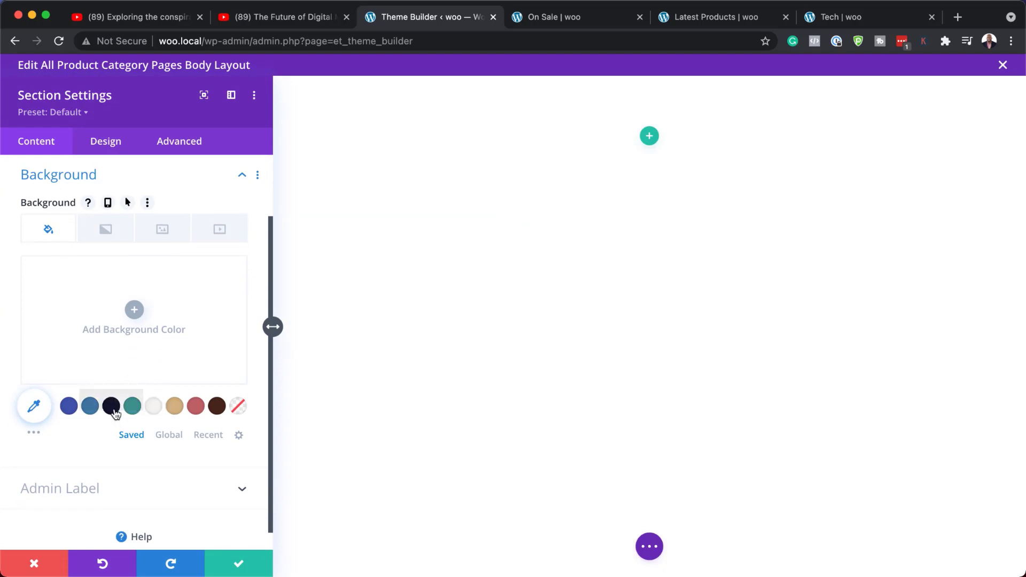
{"action": "left_click", "coordinate": [68, 406]}
{"action": "left_click", "coordinate": [112, 410]}
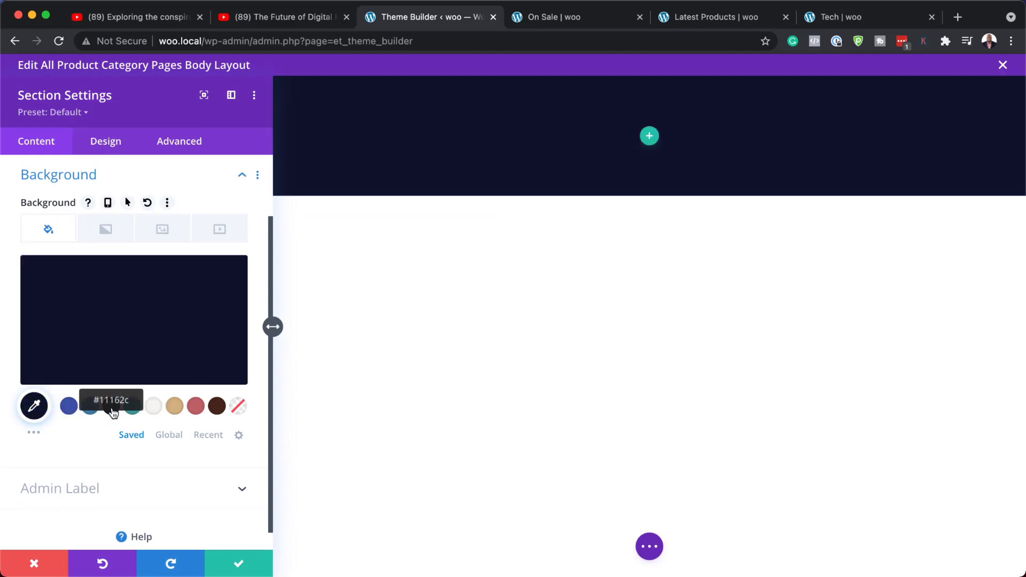
{"action": "left_click", "coordinate": [238, 561]}
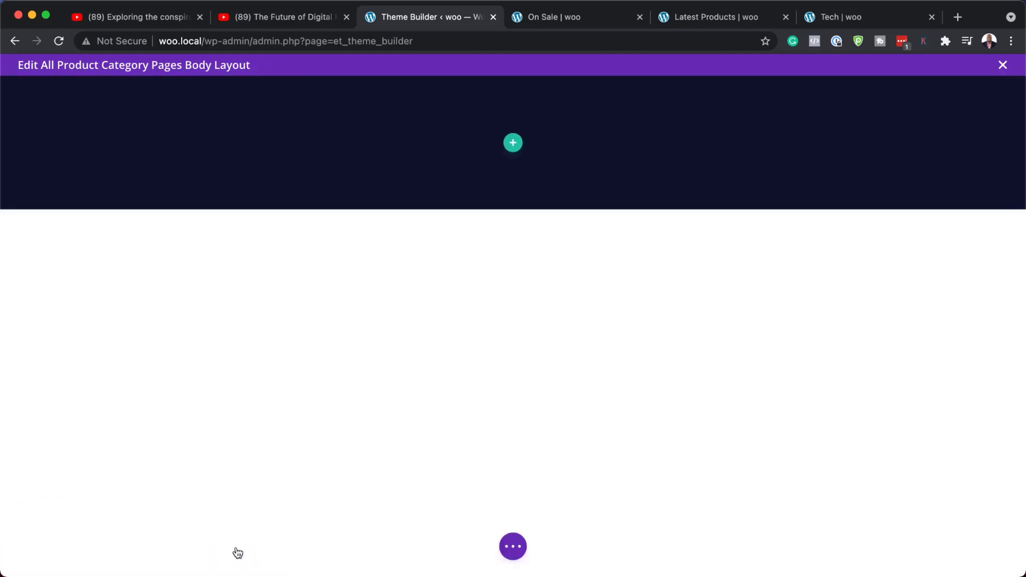
Insert a one-column row into the dark section and add a Text module to it
{"action": "left_click", "coordinate": [513, 142]}
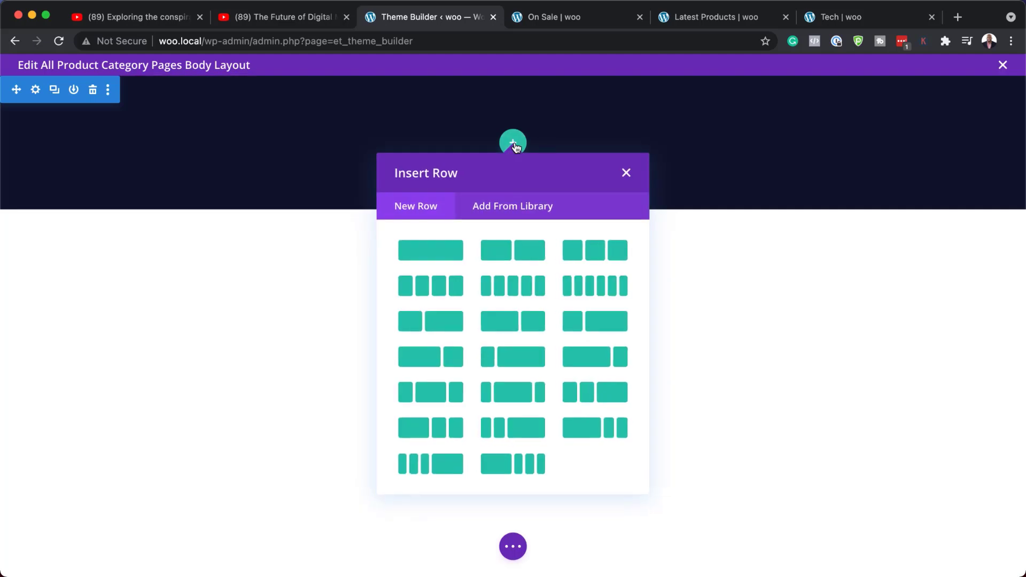
{"action": "left_click", "coordinate": [448, 250]}
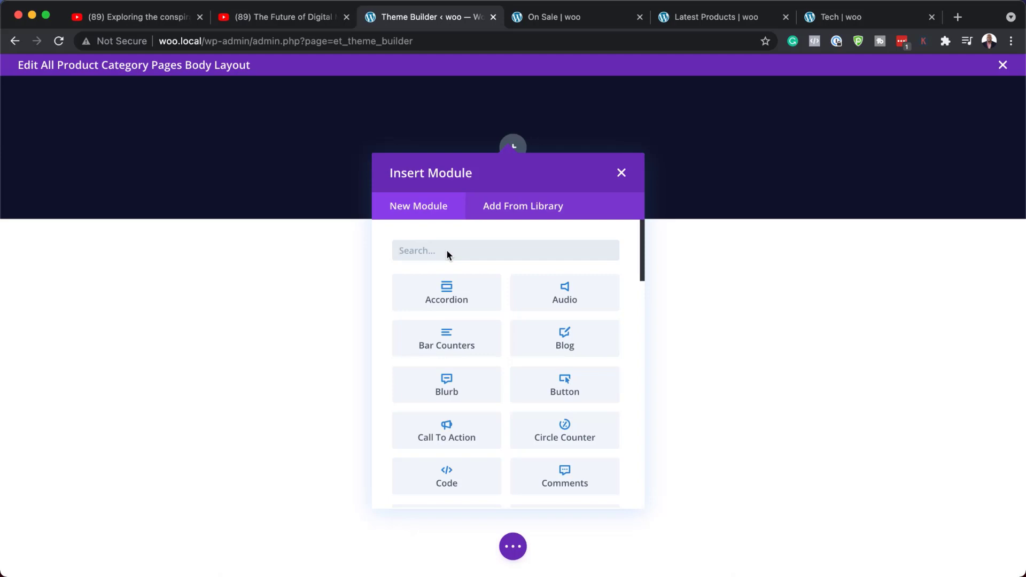
{"action": "type", "text": "text"}
{"action": "left_click", "coordinate": [448, 294]}
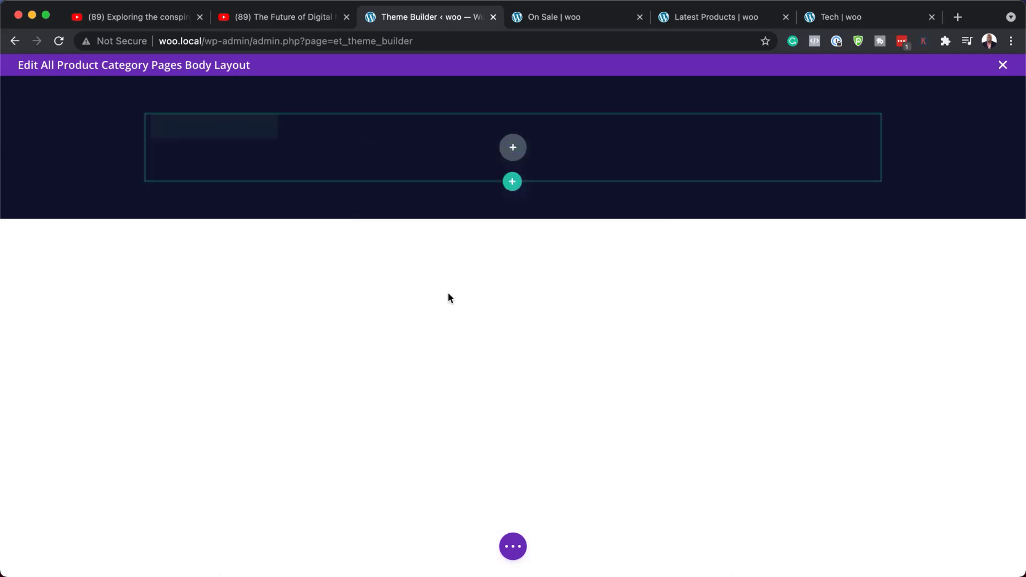
Replace the Text module's placeholder body with the dynamic Post/Archive Title
{"action": "left_click_drag", "start_coordinate": [178, 462], "coordinate": [19, 367]}
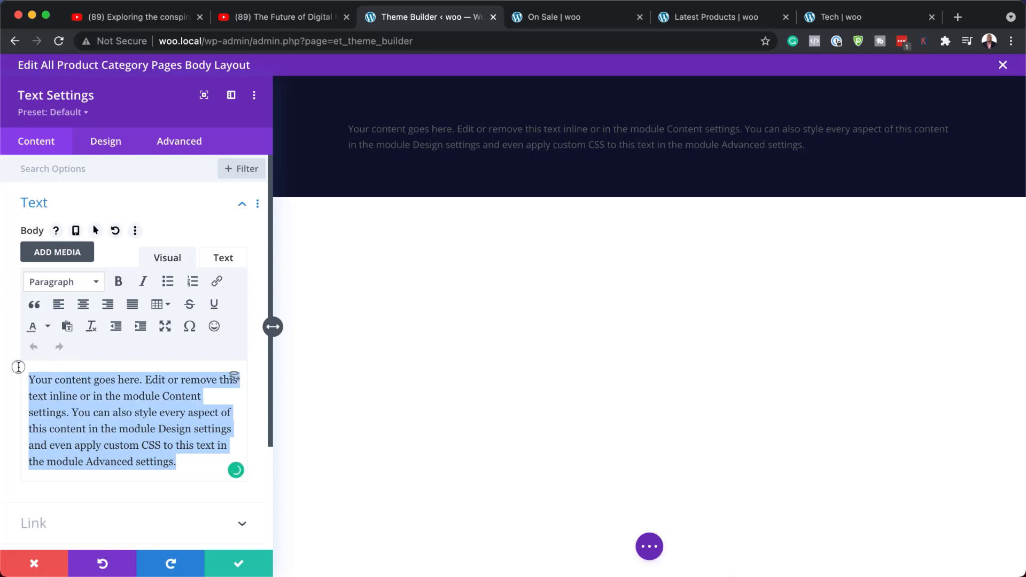
{"action": "key", "text": "BackSpace"}
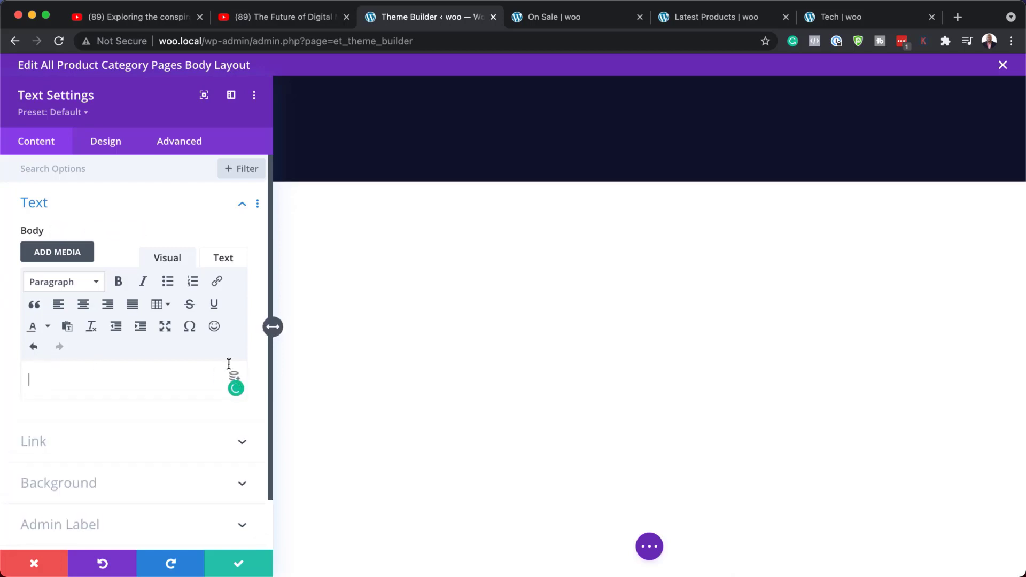
{"action": "left_click", "coordinate": [237, 377]}
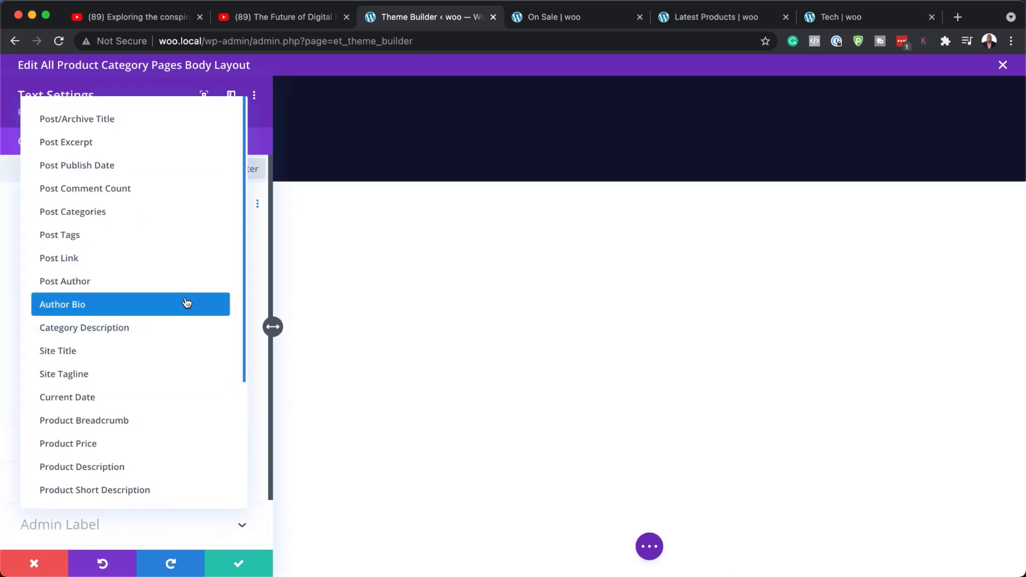
{"action": "left_click", "coordinate": [136, 120]}
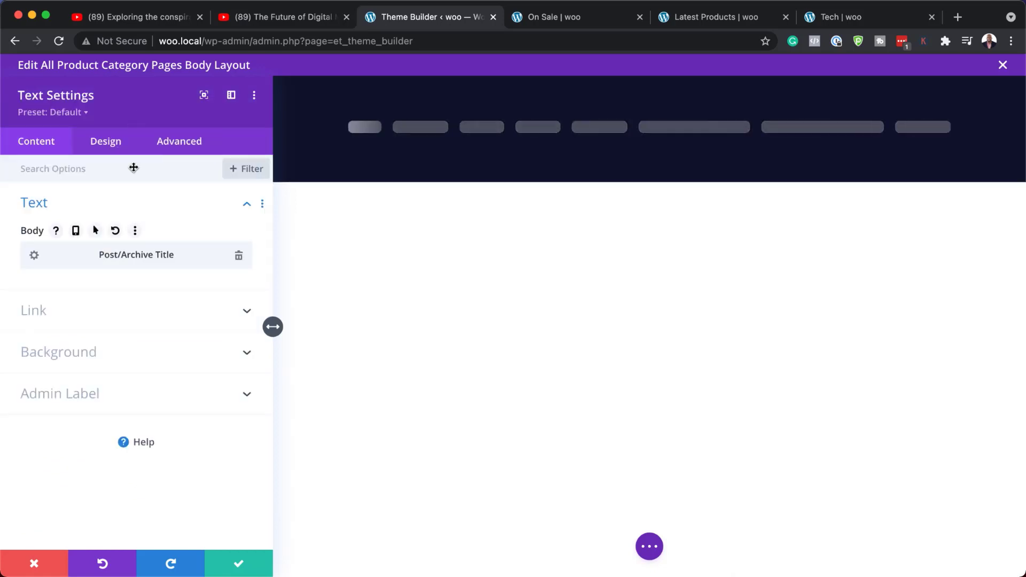
Style the title text with the Poppins font, uppercase style, teal saved color and Bold weight
{"action": "left_click", "coordinate": [112, 144]}
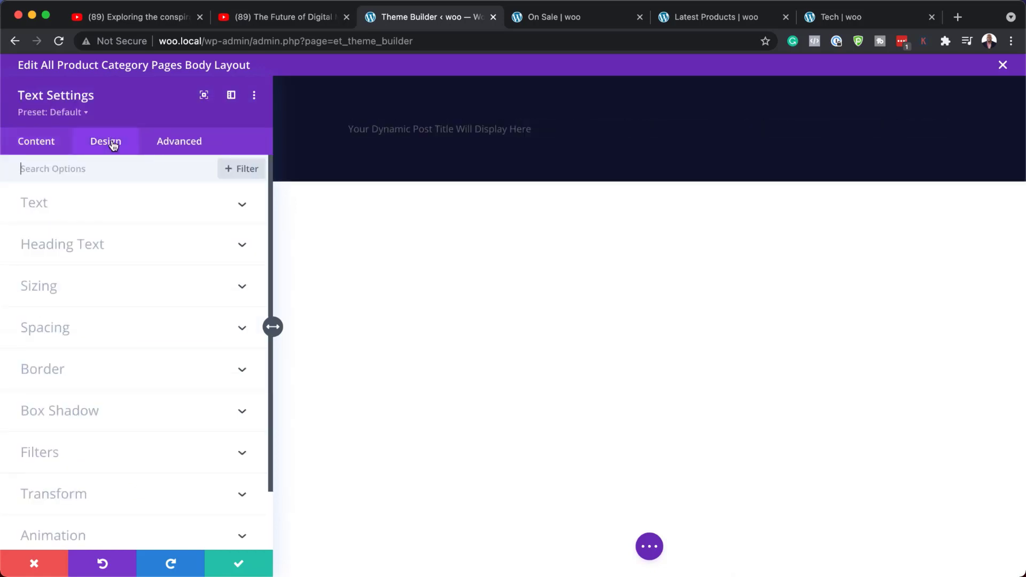
{"action": "left_click", "coordinate": [88, 213]}
{"action": "left_click", "coordinate": [105, 294]}
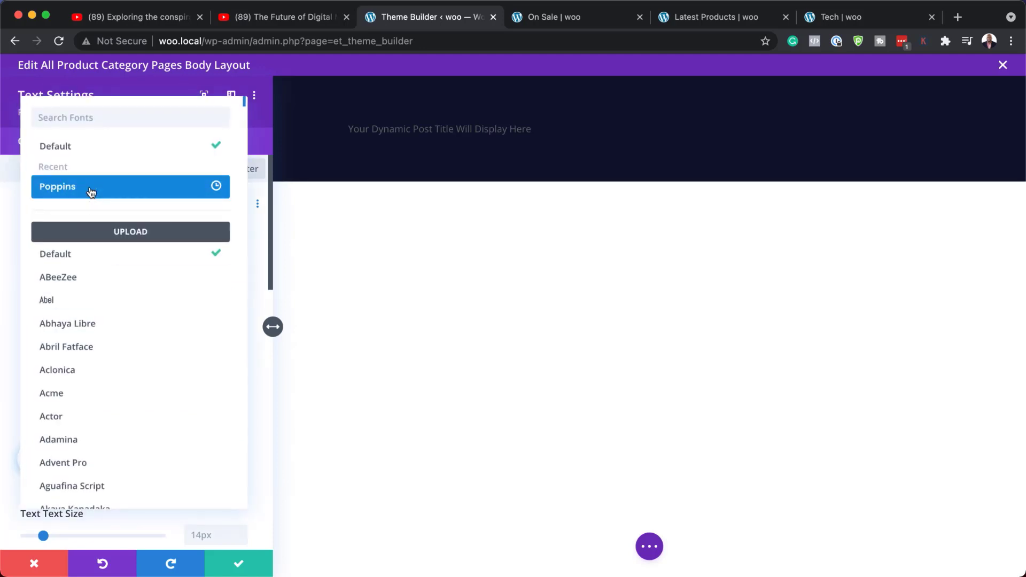
{"action": "left_click", "coordinate": [92, 191]}
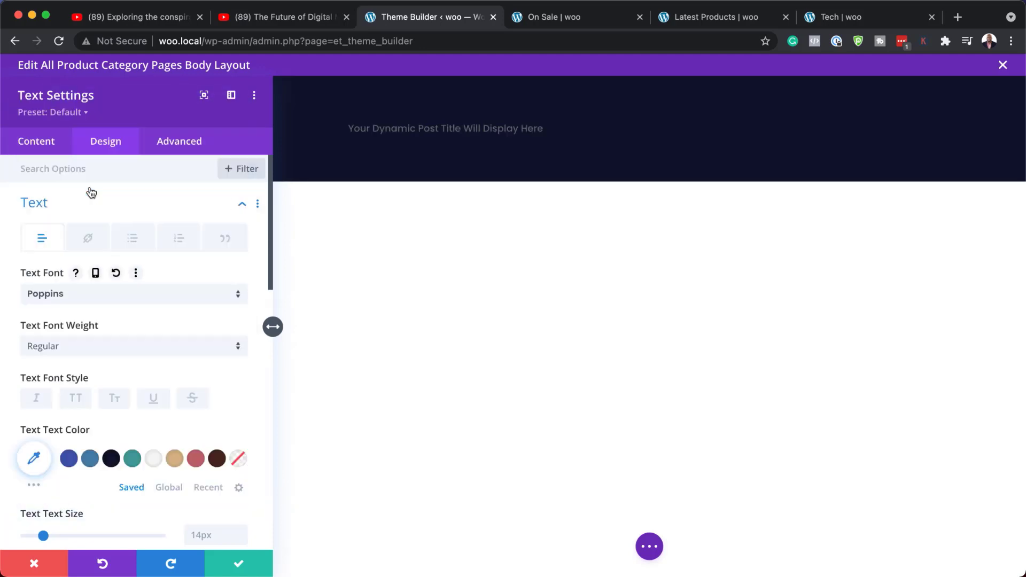
{"action": "left_click", "coordinate": [75, 399]}
{"action": "left_click", "coordinate": [133, 459]}
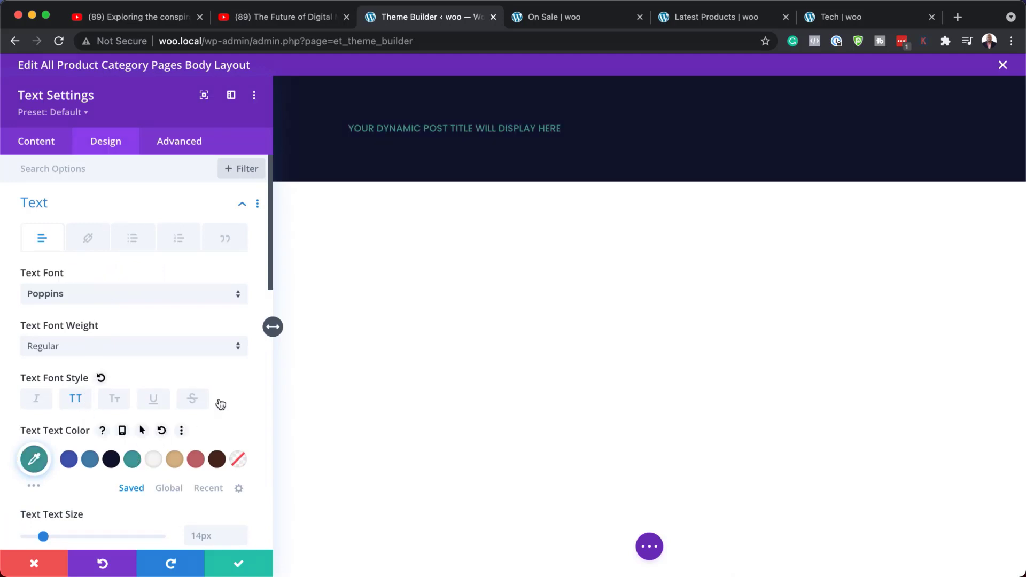
{"action": "scroll", "coordinate": [249, 383], "scroll_direction": "down", "scroll_amount": 2}
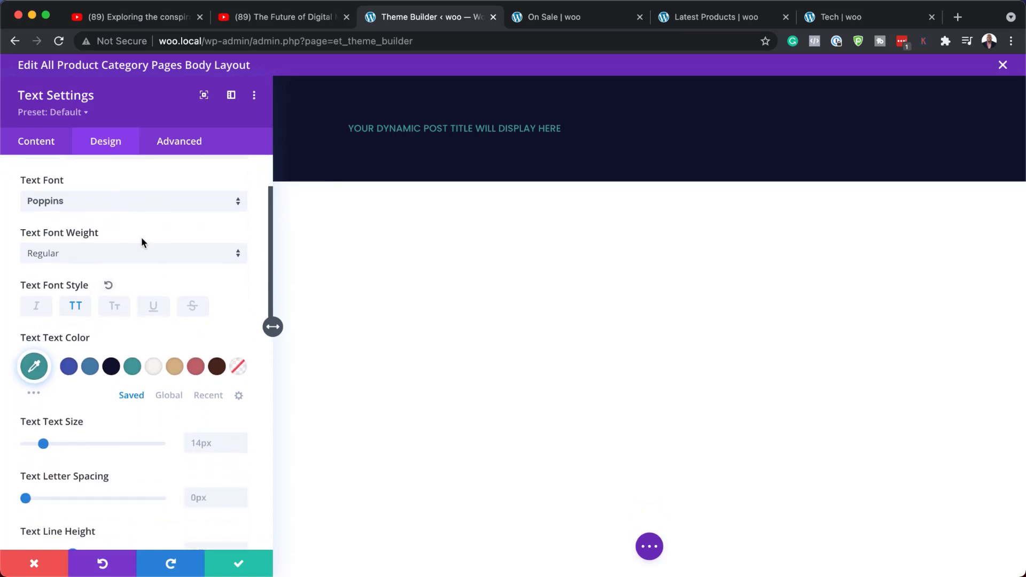
{"action": "left_click", "coordinate": [126, 255]}
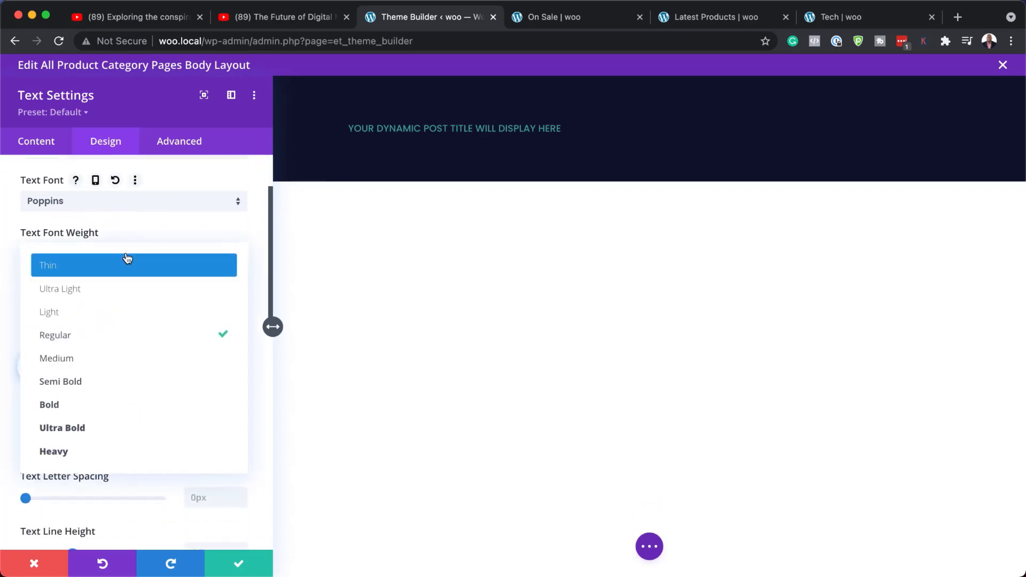
{"action": "left_click", "coordinate": [126, 405]}
Set the title text size to 22px and letter spacing to 4px, then save the module
{"action": "scroll", "coordinate": [136, 431], "scroll_direction": "down", "scroll_amount": 5}
{"action": "left_click", "coordinate": [241, 279]}
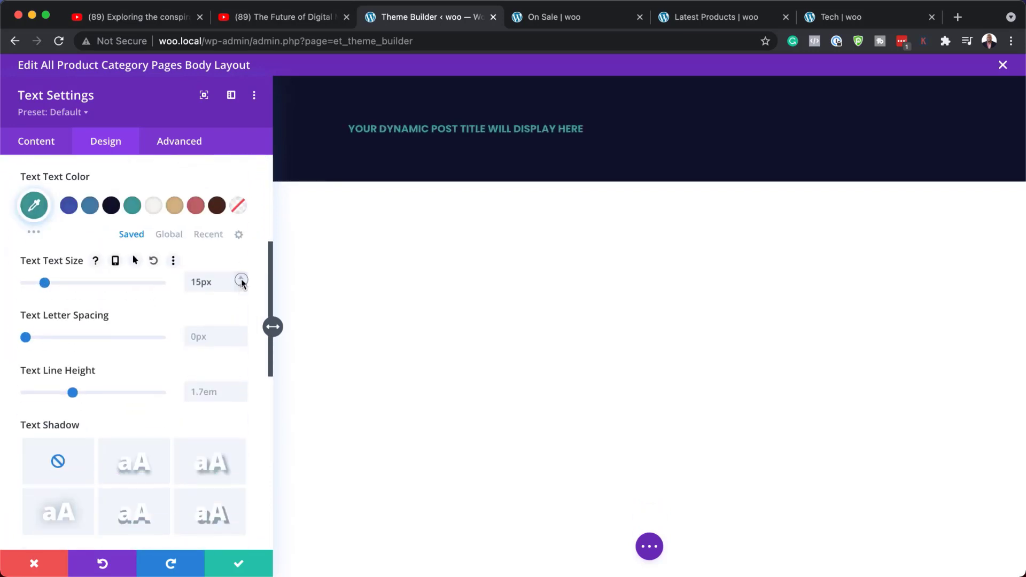
{"action": "left_click", "coordinate": [242, 279]}
{"action": "left_click", "coordinate": [241, 279]}
{"action": "left_click", "coordinate": [242, 280]}
{"action": "left_click", "coordinate": [242, 280]}
{"action": "left_click", "coordinate": [242, 279]}
{"action": "left_click", "coordinate": [242, 279]}
{"action": "left_click", "coordinate": [242, 280]}
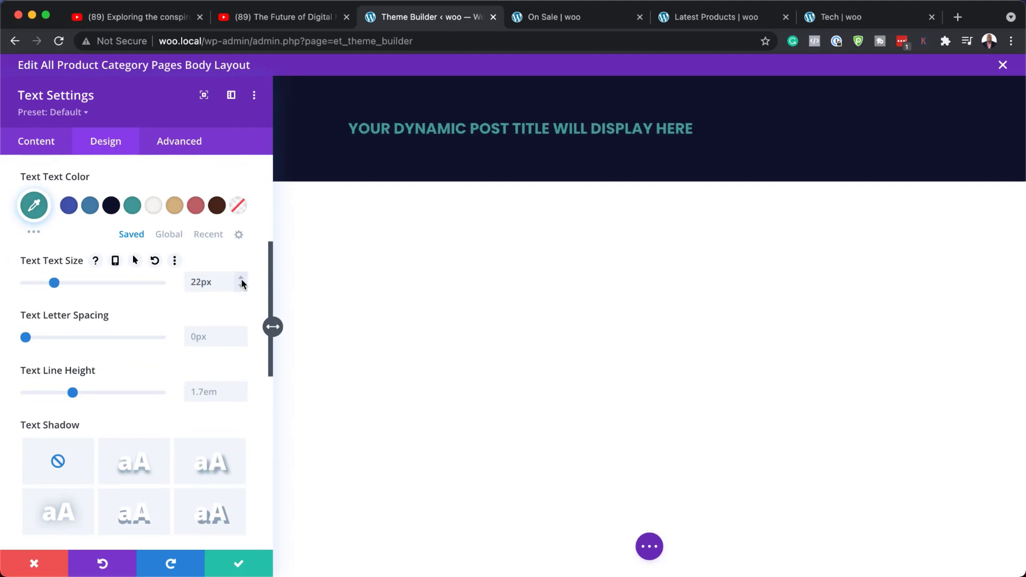
{"action": "left_click_drag", "start_coordinate": [27, 341], "coordinate": [32, 342]}
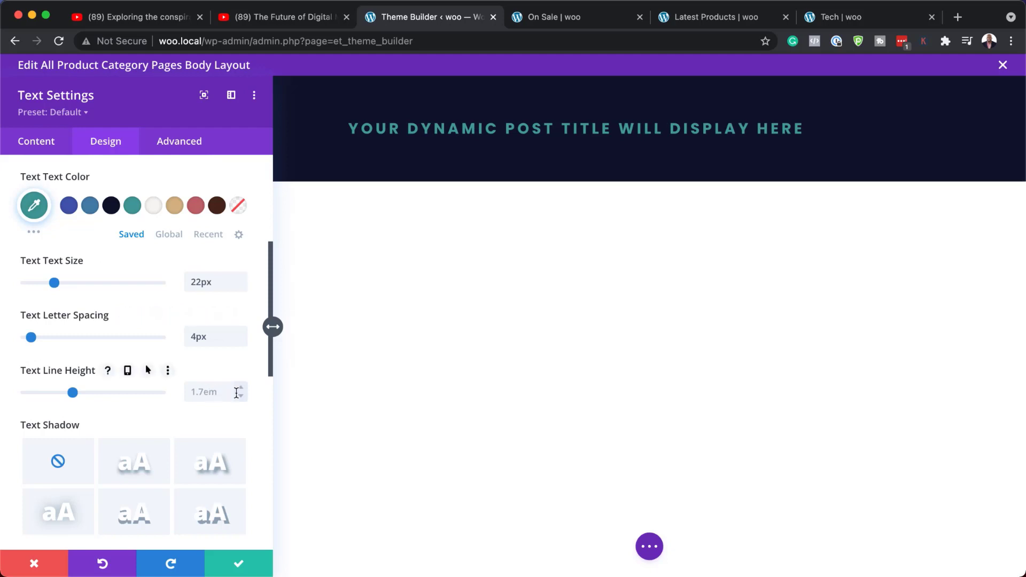
{"action": "left_click", "coordinate": [238, 564]}
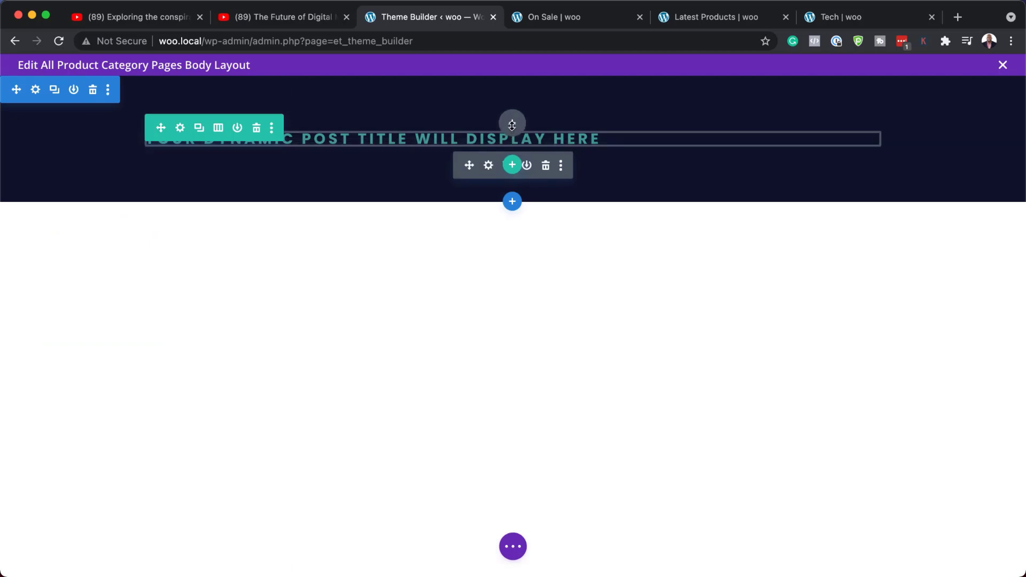
Add a Shop module to the row beneath the dynamic title
{"action": "left_click", "coordinate": [513, 166]}
{"action": "left_click", "coordinate": [458, 273]}
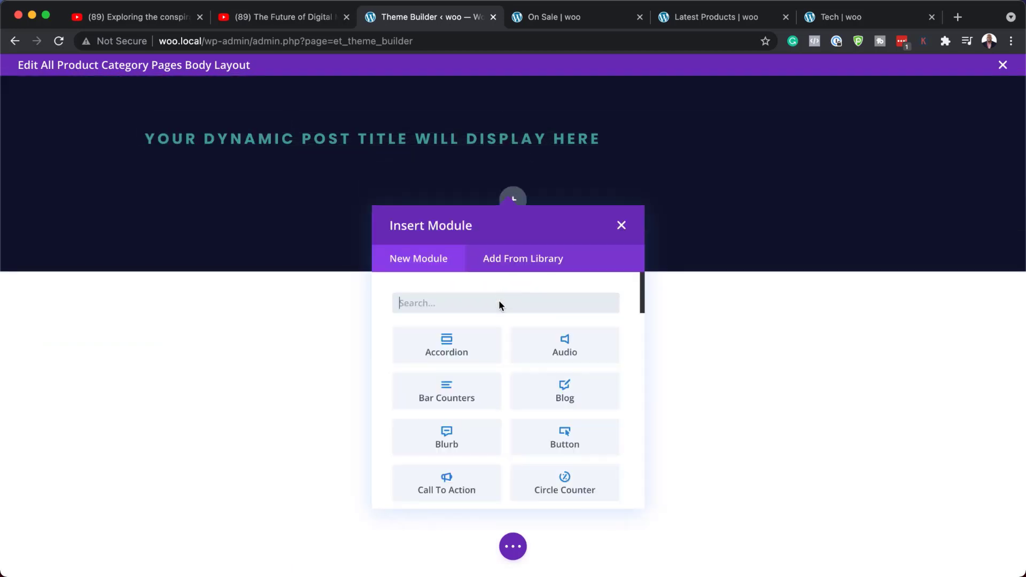
{"action": "type", "text": "shop"}
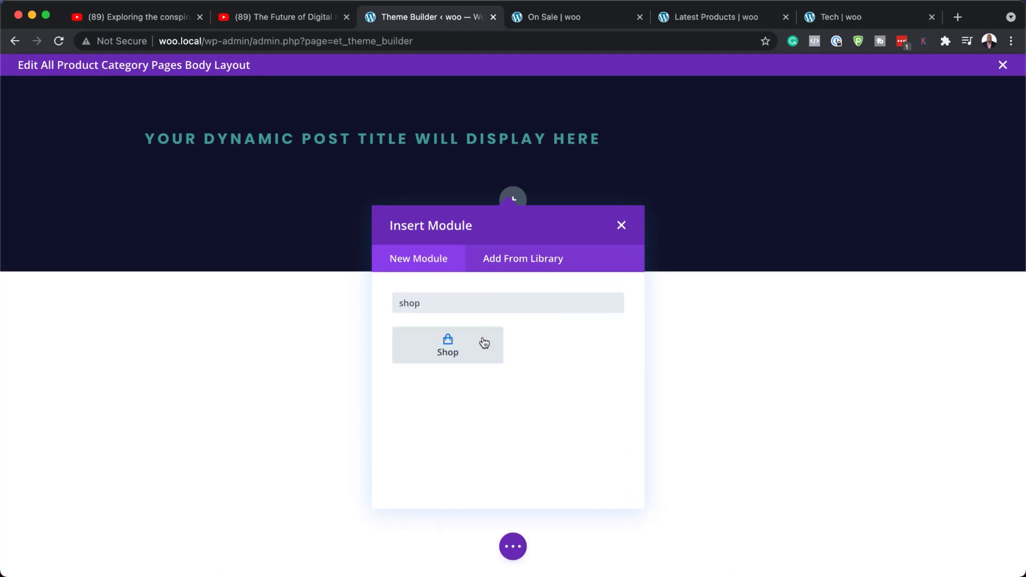
{"action": "left_click", "coordinate": [485, 342]}
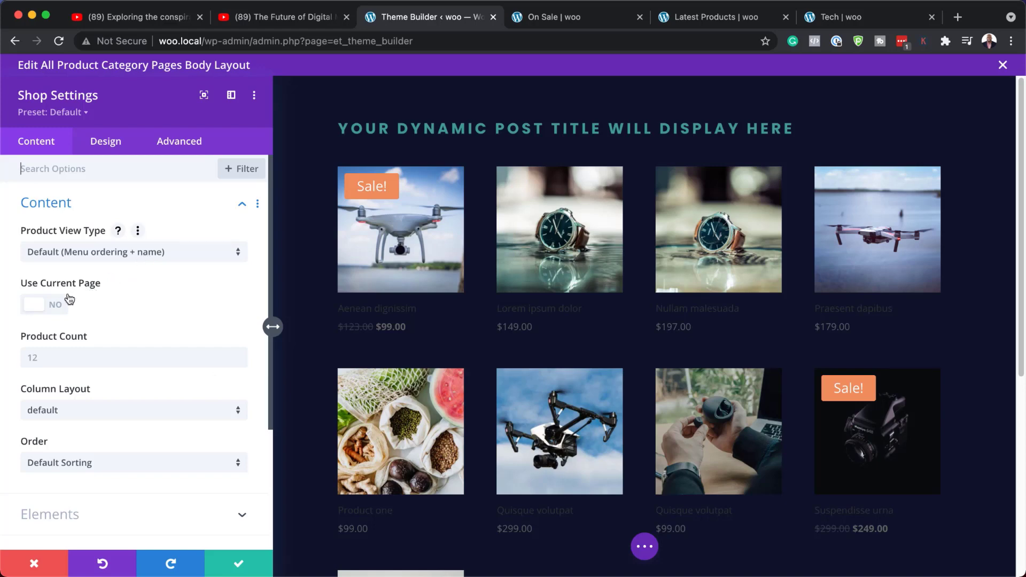
Enable Use Current Page and set the Shop module to show 8 products in 4 columns
{"action": "left_click", "coordinate": [56, 306]}
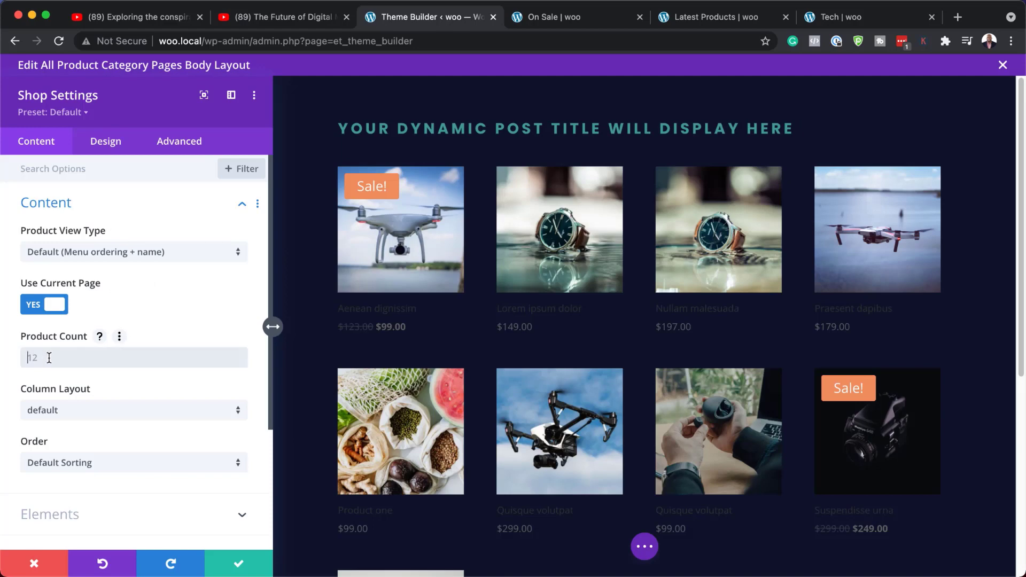
{"action": "left_click", "coordinate": [49, 357]}
{"action": "type", "text": "6"}
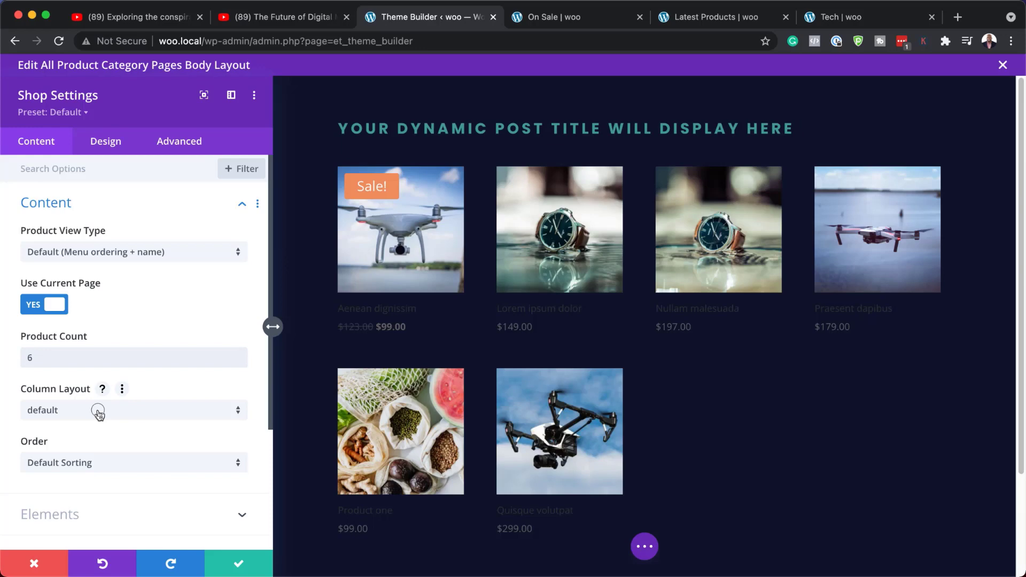
{"action": "left_click", "coordinate": [98, 412]}
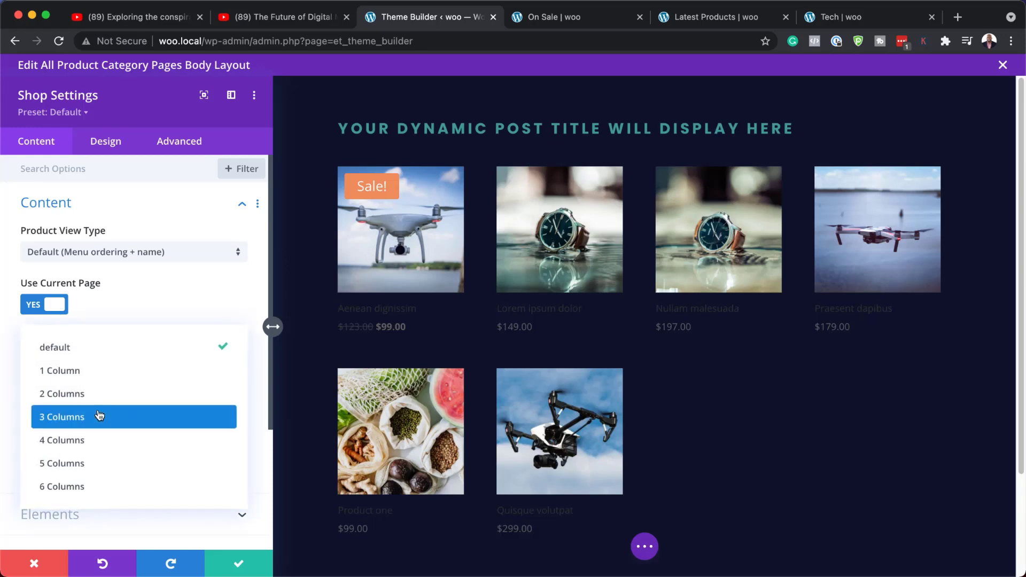
{"action": "left_click", "coordinate": [99, 440]}
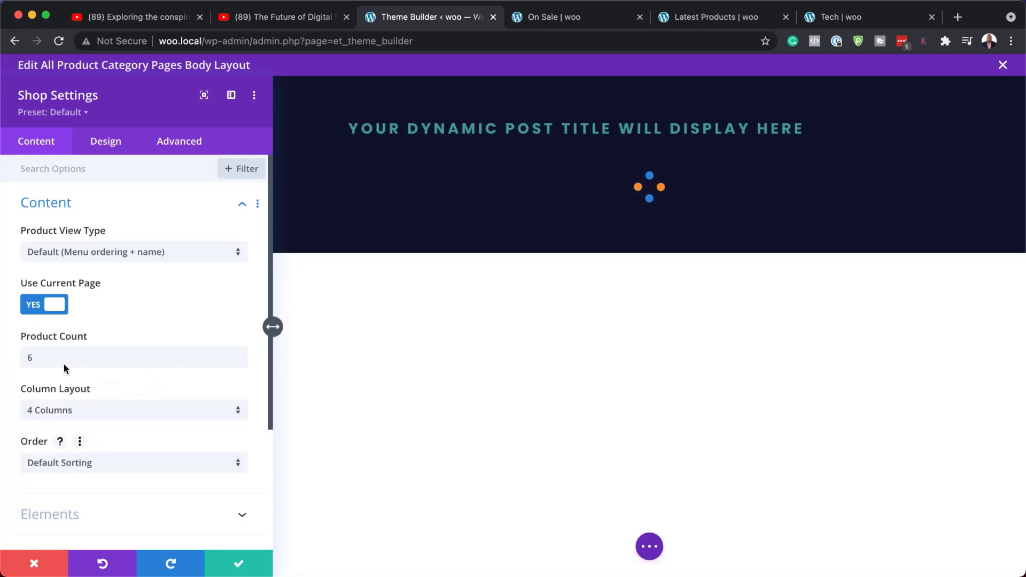
{"action": "left_click_drag", "start_coordinate": [43, 357], "coordinate": [16, 351]}
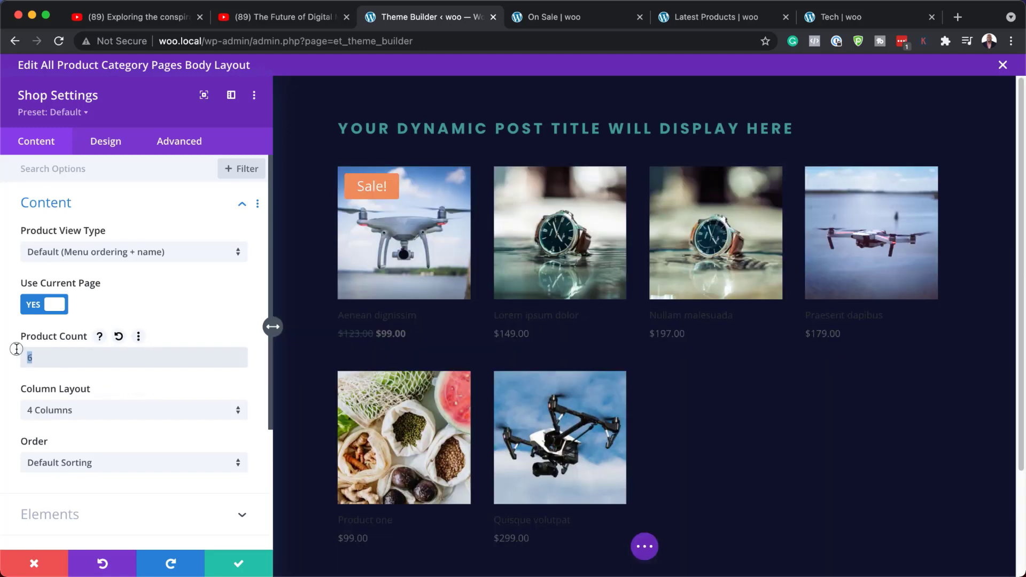
{"action": "type", "text": "8"}
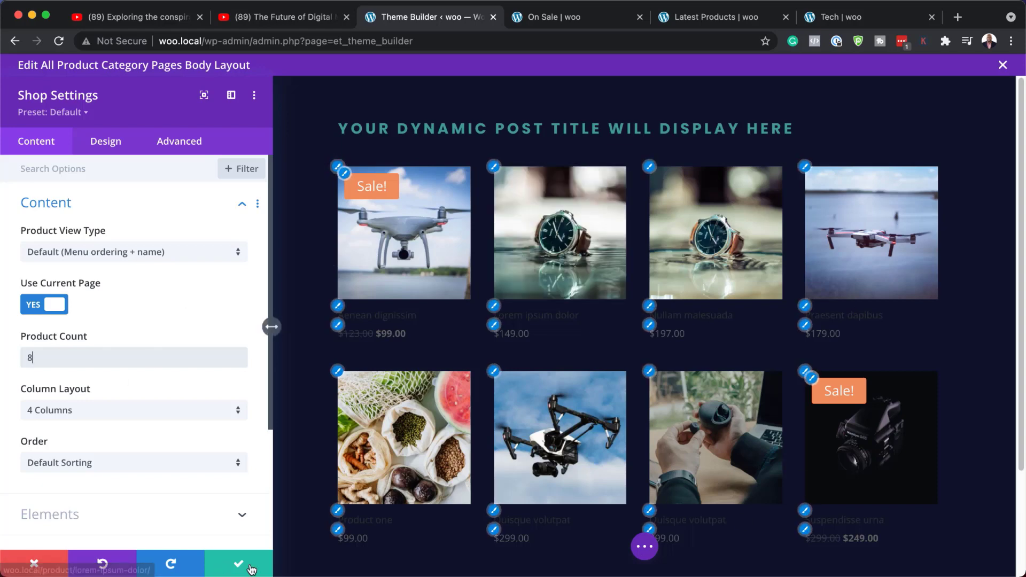
Set the Product View Type to Product Category and save the Shop module
{"action": "left_click", "coordinate": [95, 254]}
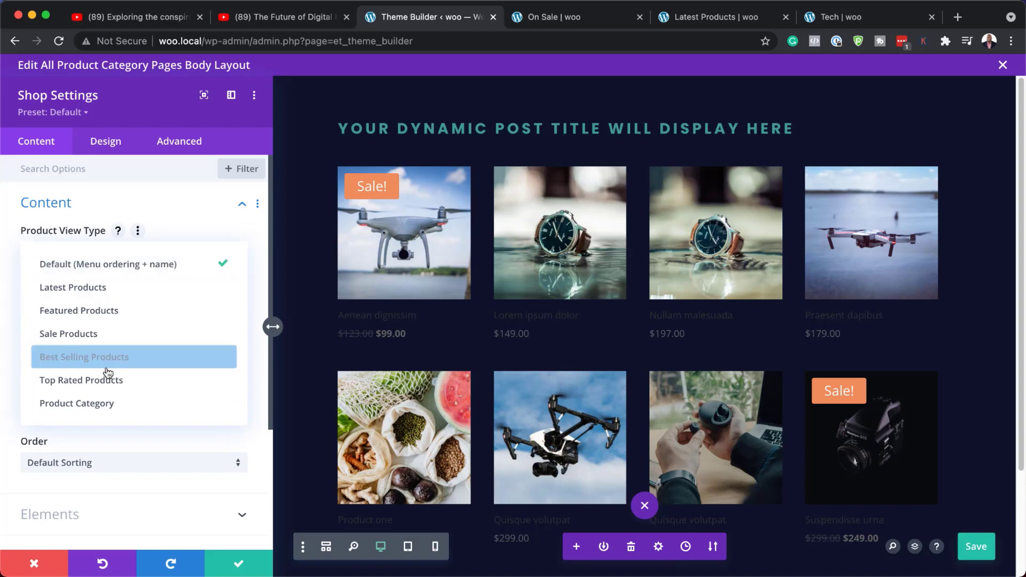
{"action": "left_click", "coordinate": [98, 412]}
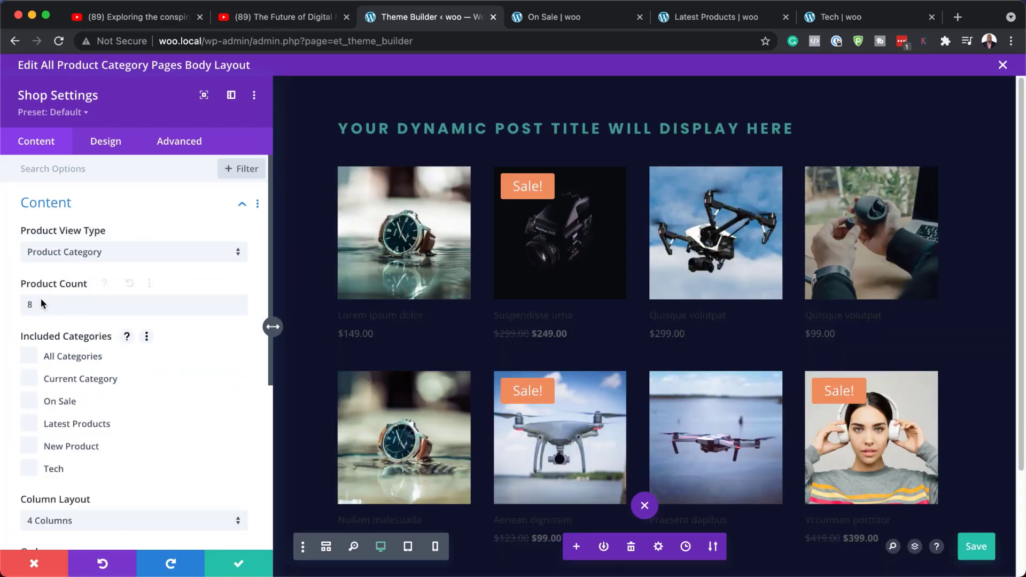
{"action": "left_click", "coordinate": [241, 563]}
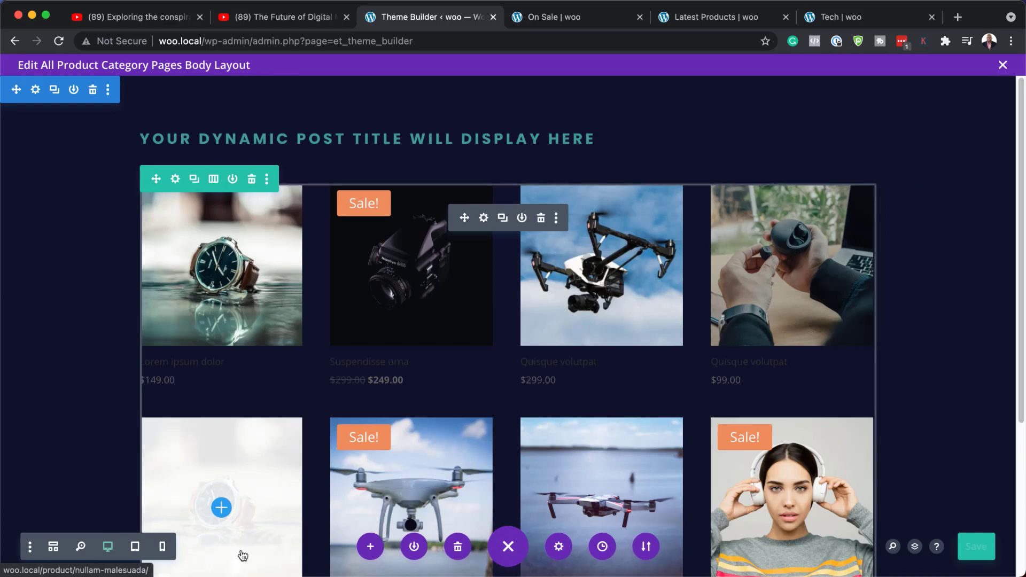
Reload the On Sale category page in its tab and scroll through it to review the template
{"action": "left_click", "coordinate": [602, 22]}
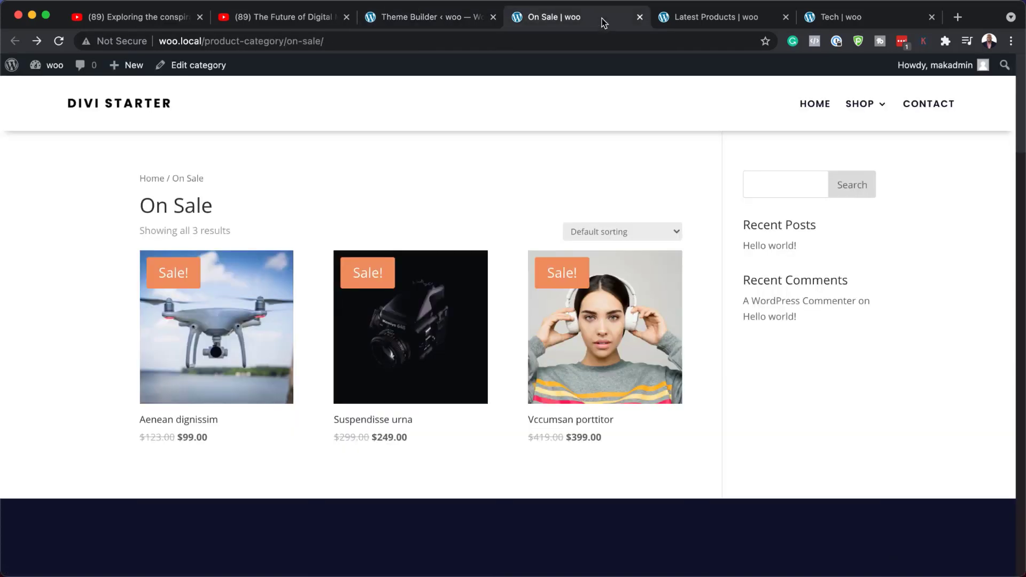
{"action": "left_click", "coordinate": [60, 43]}
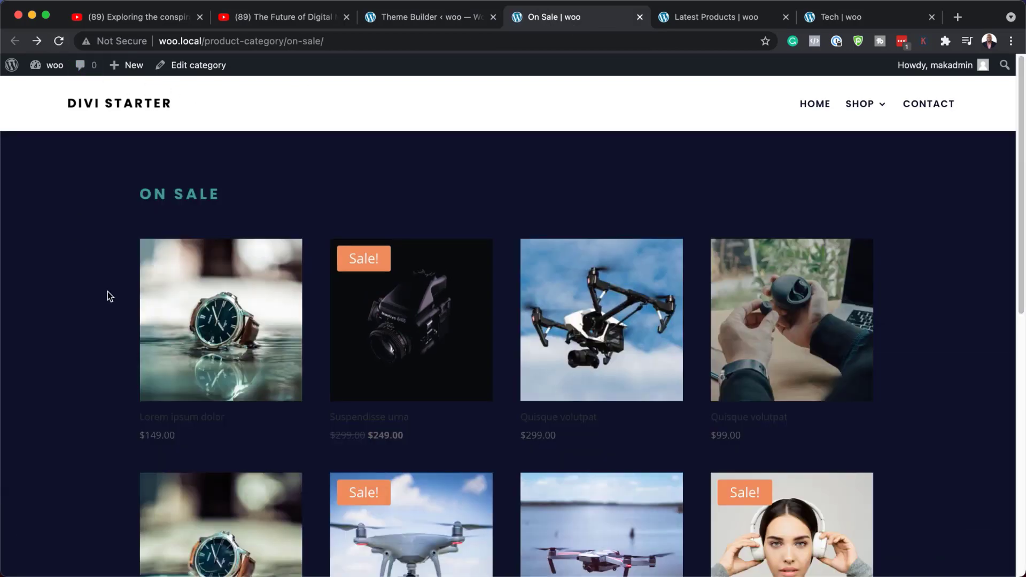
{"action": "scroll", "coordinate": [107, 291], "scroll_direction": "down", "scroll_amount": 10}
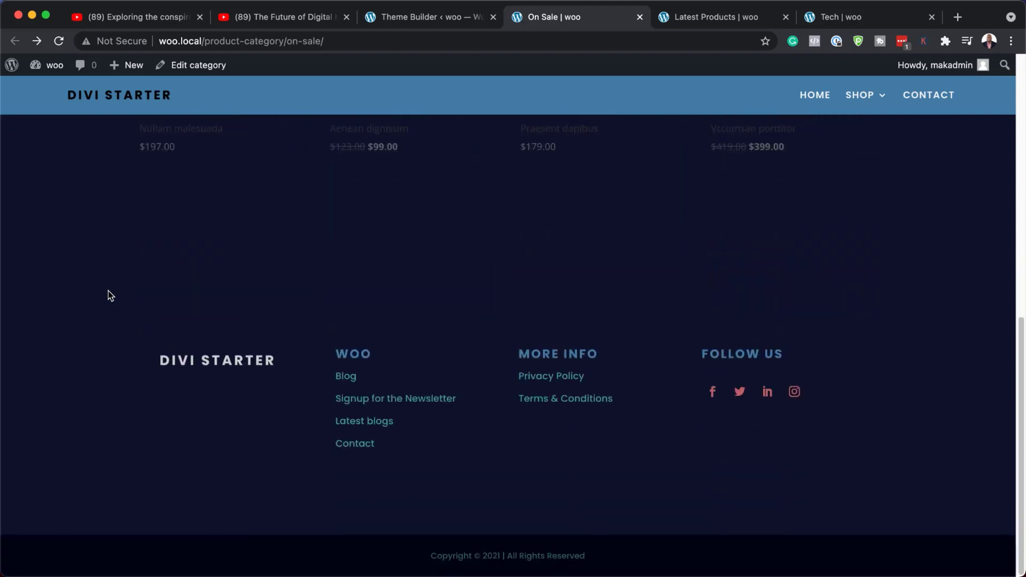
{"action": "scroll", "coordinate": [108, 291], "scroll_direction": "up", "scroll_amount": 10}
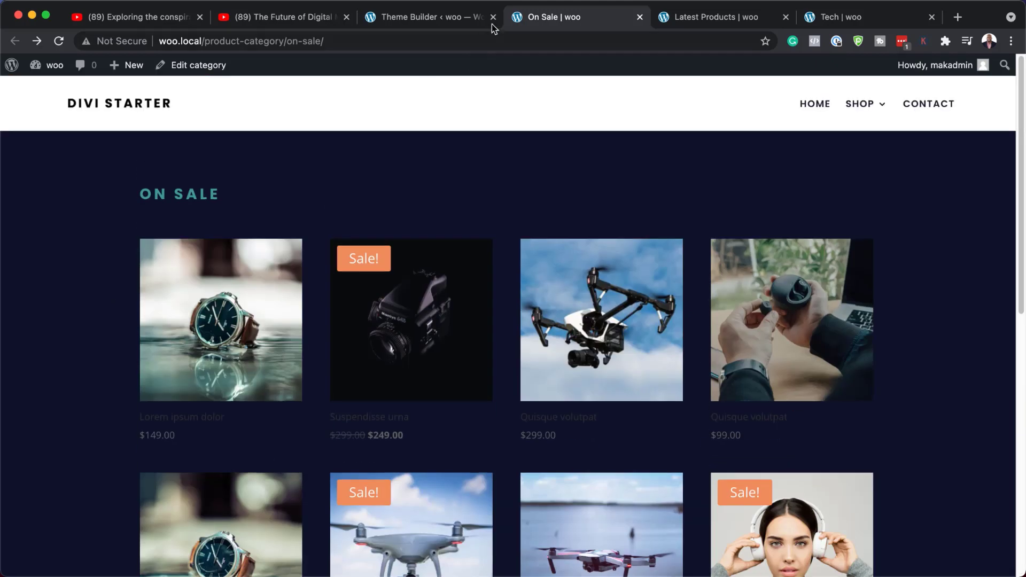
Return to the Theme Builder and open the All Product Category Pages custom body layout
{"action": "left_click", "coordinate": [422, 17]}
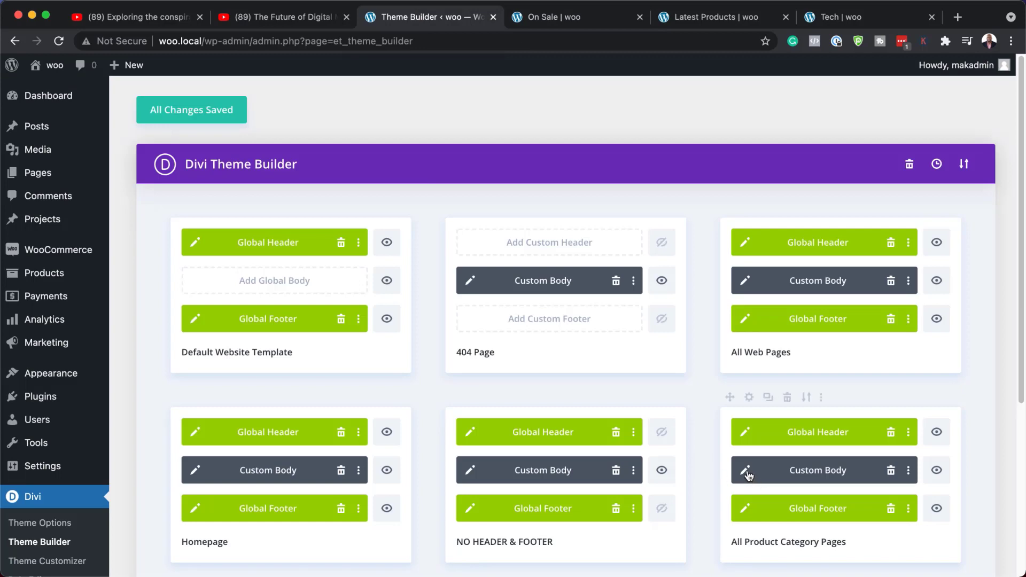
{"action": "scroll", "coordinate": [759, 395], "scroll_direction": "down", "scroll_amount": 5}
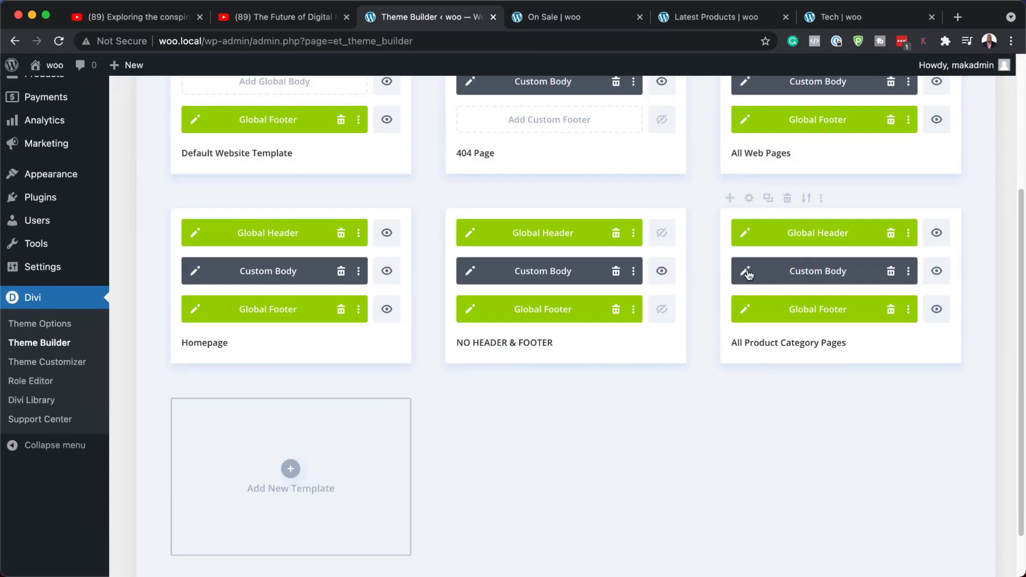
{"action": "left_click", "coordinate": [748, 273]}
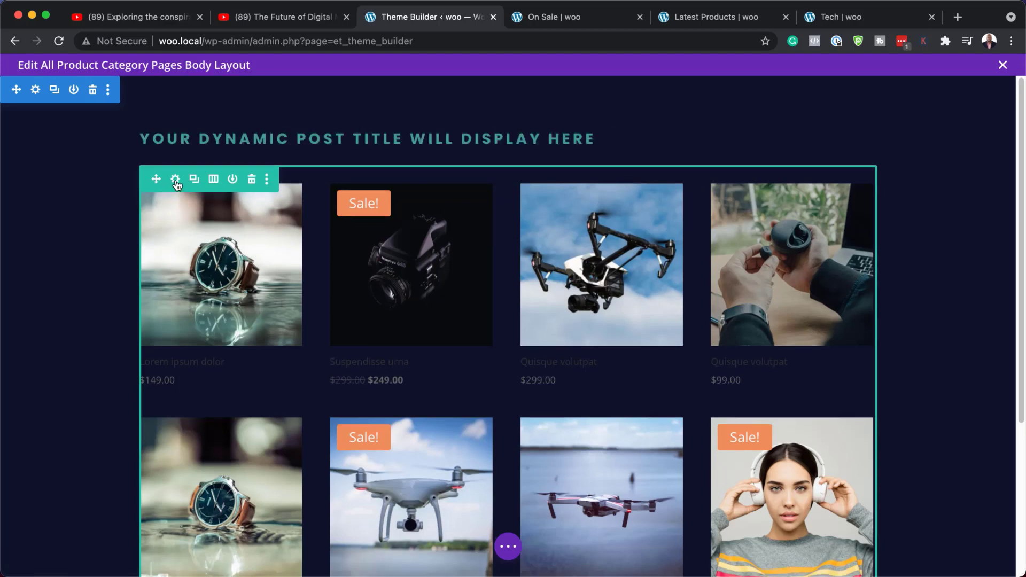
Open the product row's settings and add a background gradient to it
{"action": "left_click", "coordinate": [176, 180]}
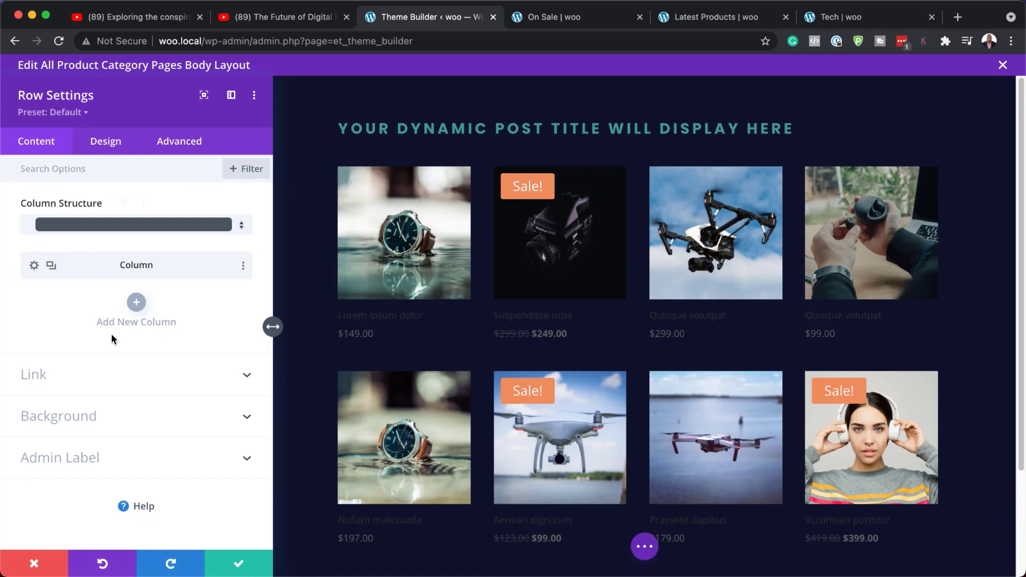
{"action": "left_click", "coordinate": [88, 419]}
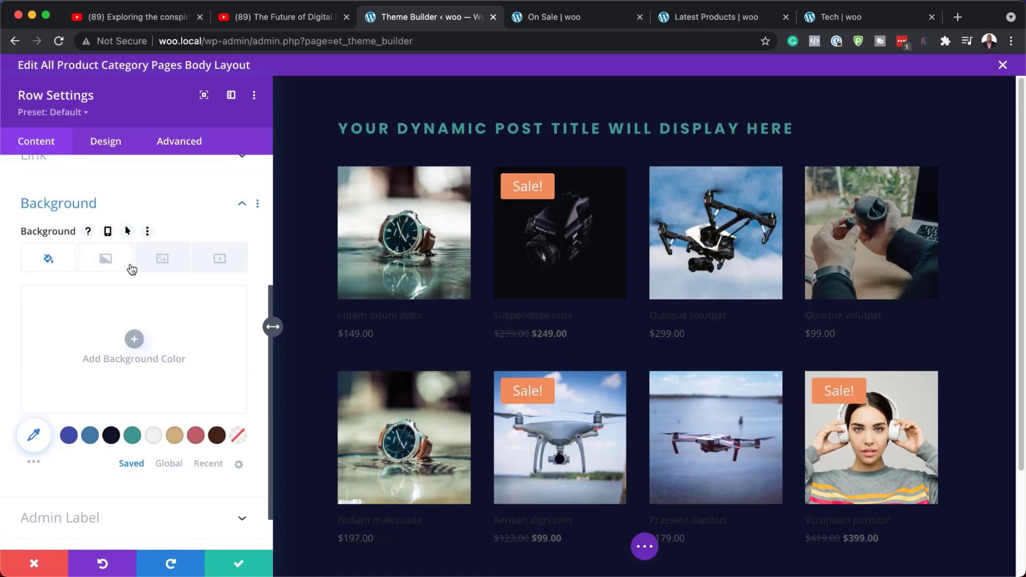
{"action": "left_click", "coordinate": [112, 266]}
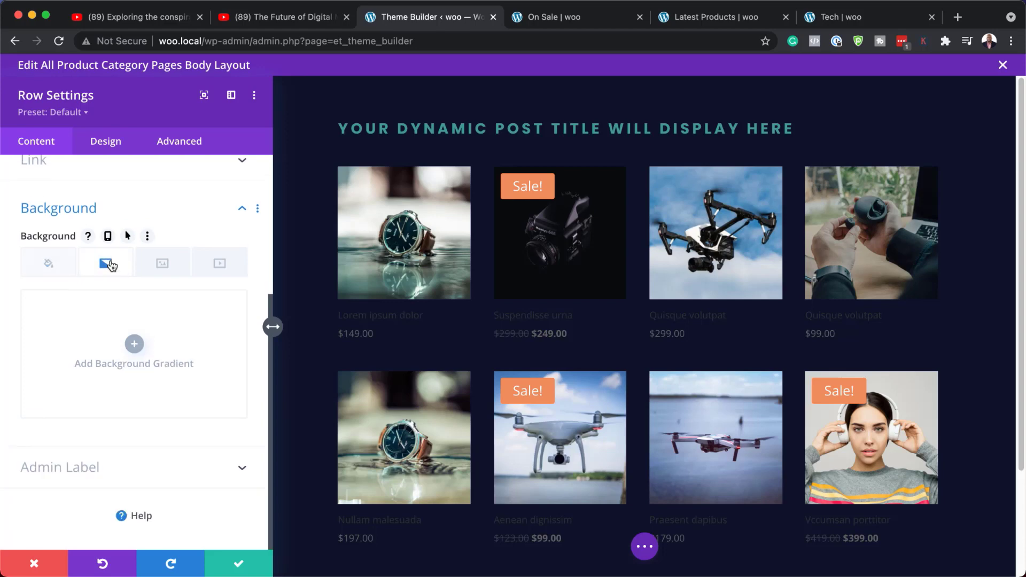
{"action": "left_click", "coordinate": [134, 344]}
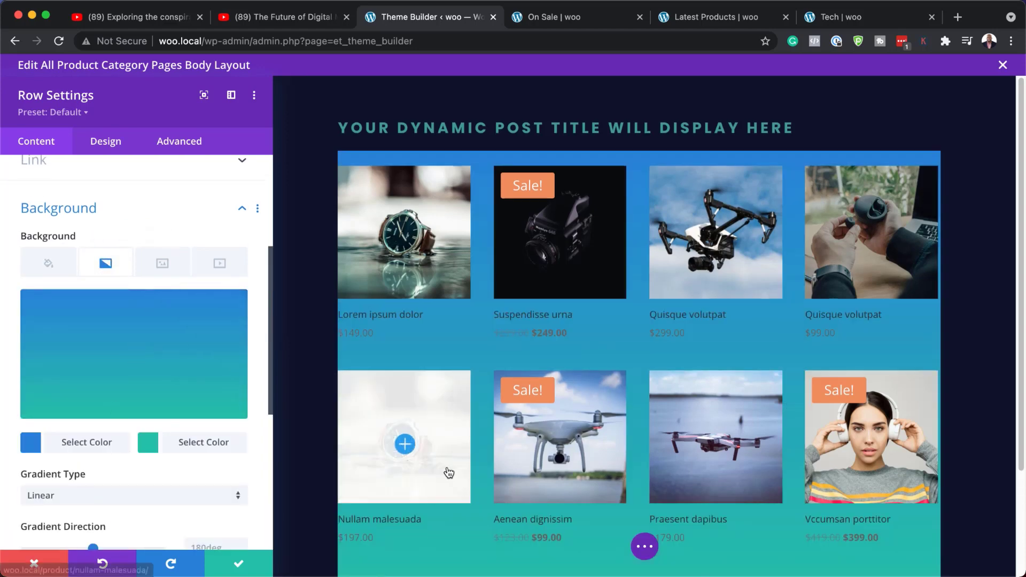
{"action": "scroll", "coordinate": [448, 468], "scroll_direction": "down", "scroll_amount": 3}
{"action": "scroll", "coordinate": [448, 468], "scroll_direction": "up", "scroll_amount": 1}
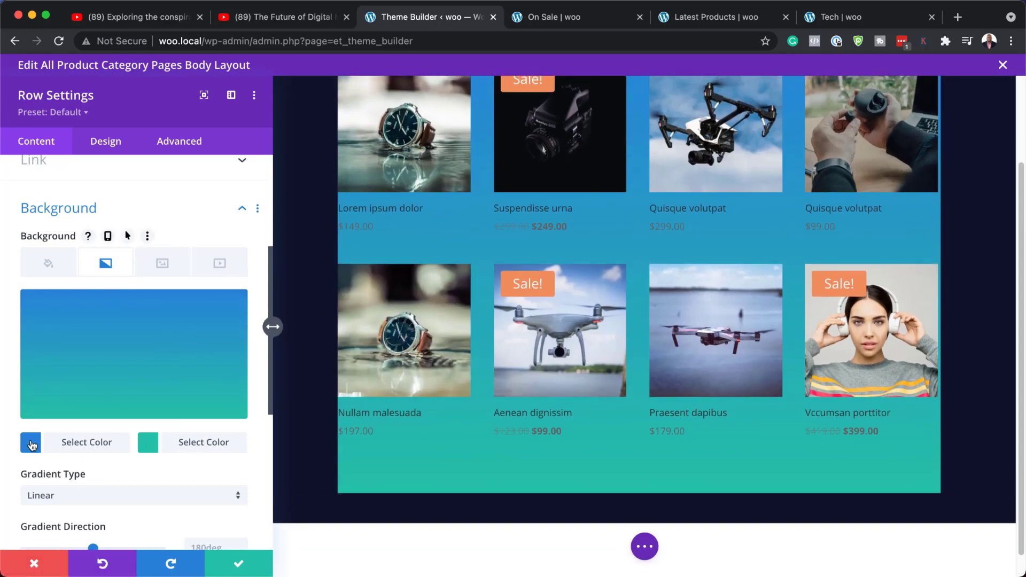
Set the gradient colors to the saved #4680aa blue and the saved #439d9a teal
{"action": "left_click", "coordinate": [32, 443]}
{"action": "left_click", "coordinate": [91, 444]}
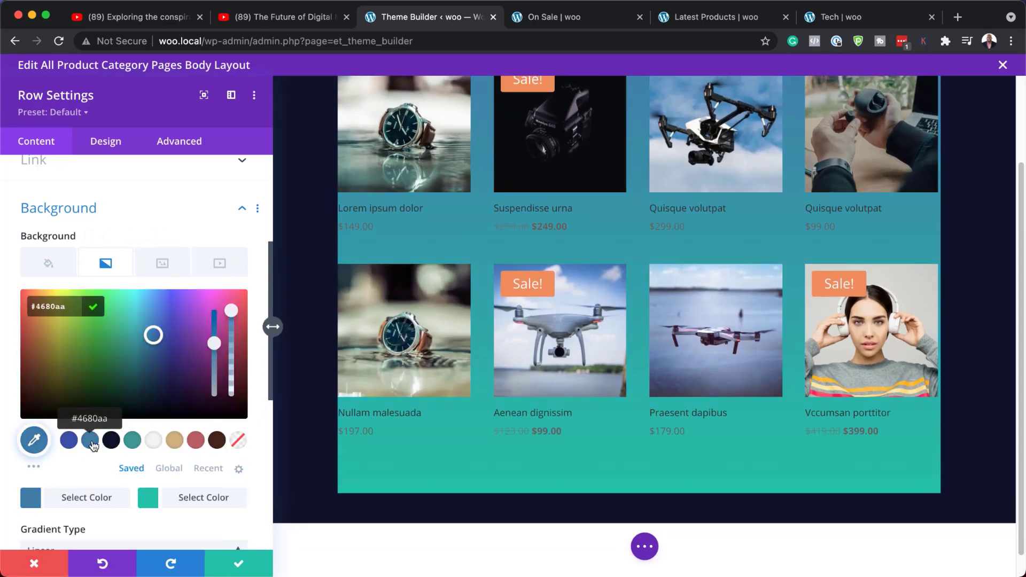
{"action": "left_click", "coordinate": [149, 500]}
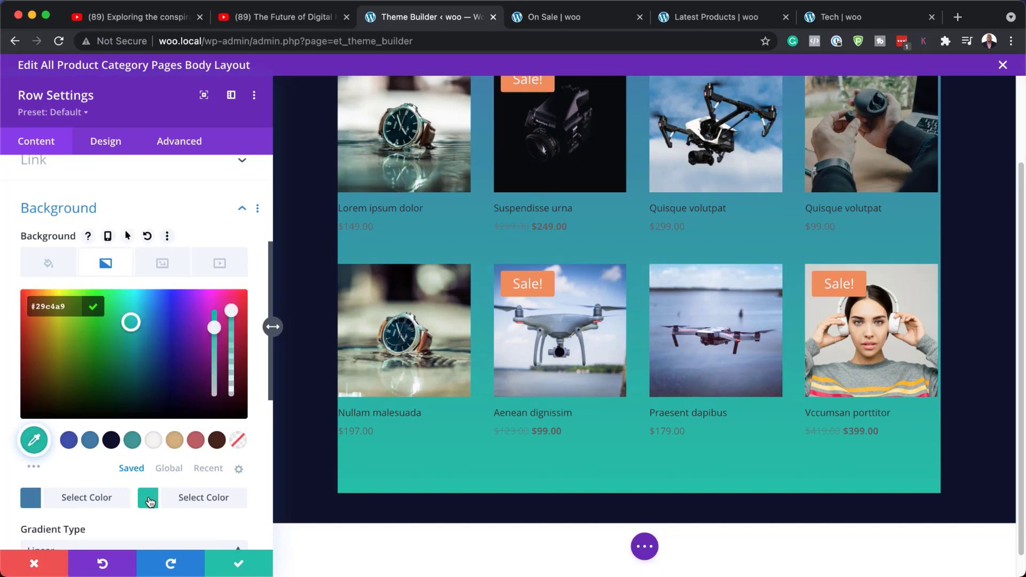
{"action": "left_click", "coordinate": [132, 440]}
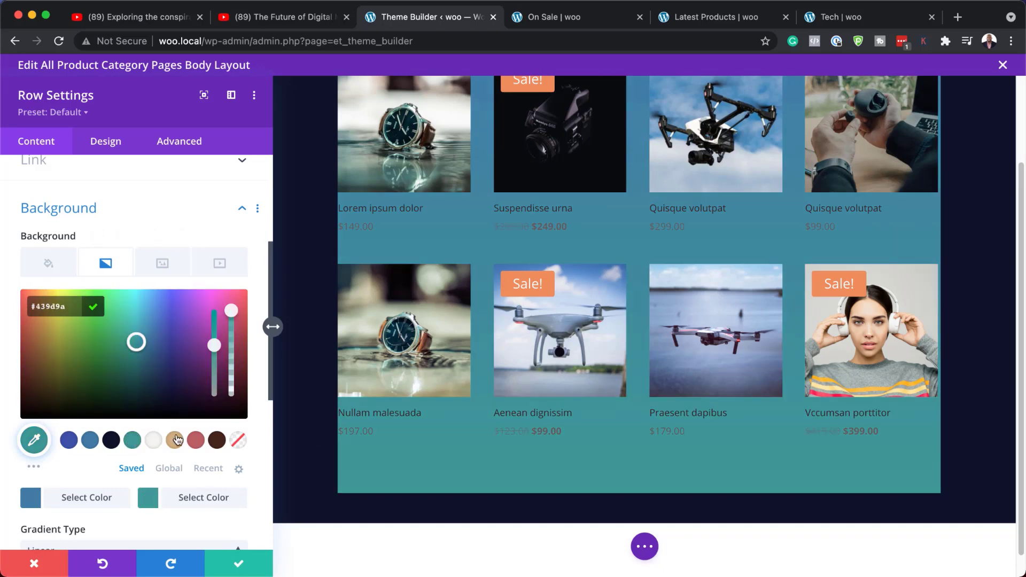
Set the gradient direction to 172deg
{"action": "scroll", "coordinate": [484, 471], "scroll_direction": "up", "scroll_amount": 1}
{"action": "scroll", "coordinate": [484, 471], "scroll_direction": "up", "scroll_amount": 2}
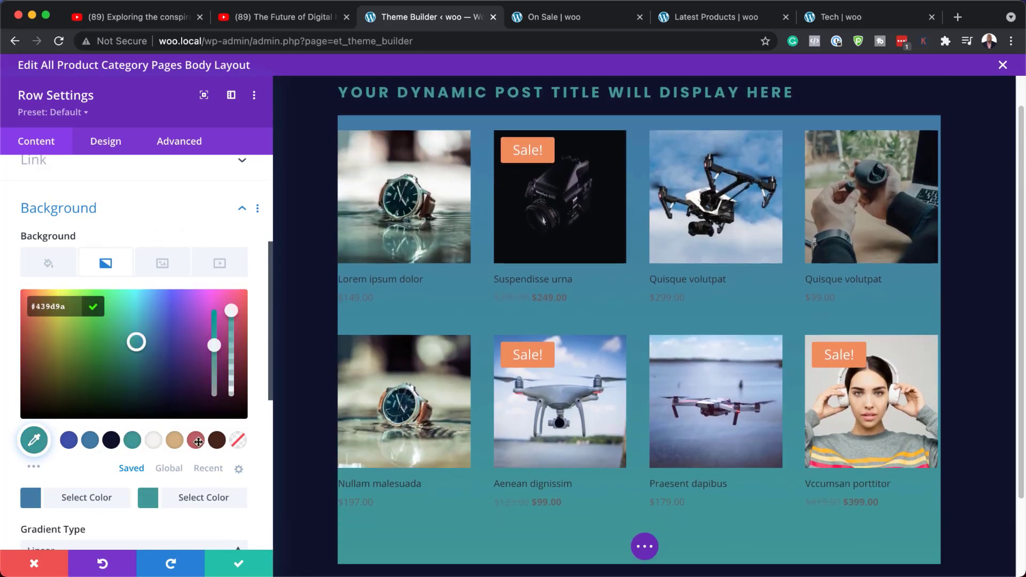
{"action": "scroll", "coordinate": [151, 442], "scroll_direction": "down", "scroll_amount": 2}
{"action": "scroll", "coordinate": [152, 441], "scroll_direction": "down", "scroll_amount": 6}
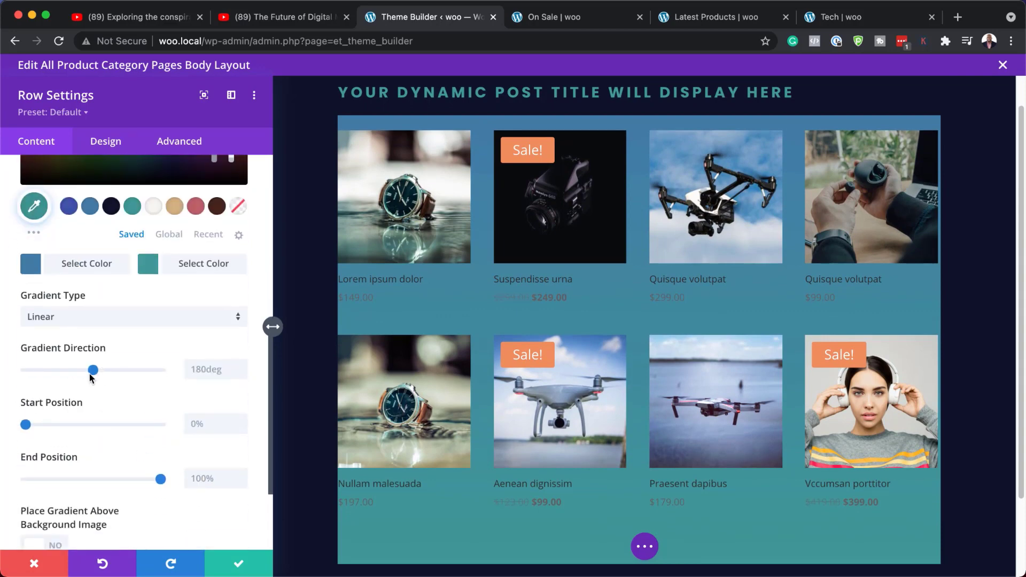
{"action": "left_click_drag", "start_coordinate": [93, 370], "coordinate": [90, 377]}
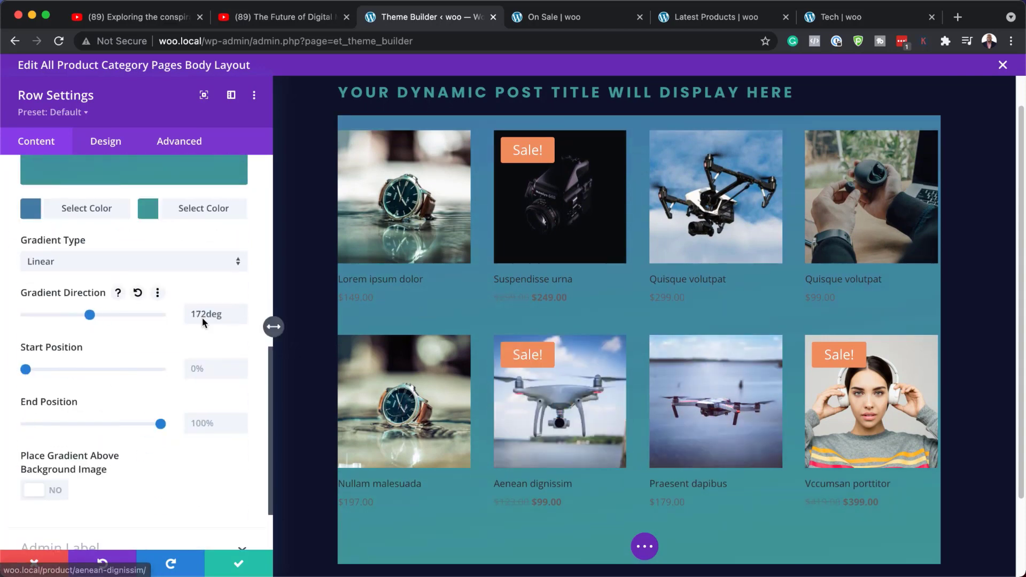
Change the second gradient color to the saved #4357ad and set the gradient direction to 179deg
{"action": "scroll", "coordinate": [194, 354], "scroll_direction": "up", "scroll_amount": 5}
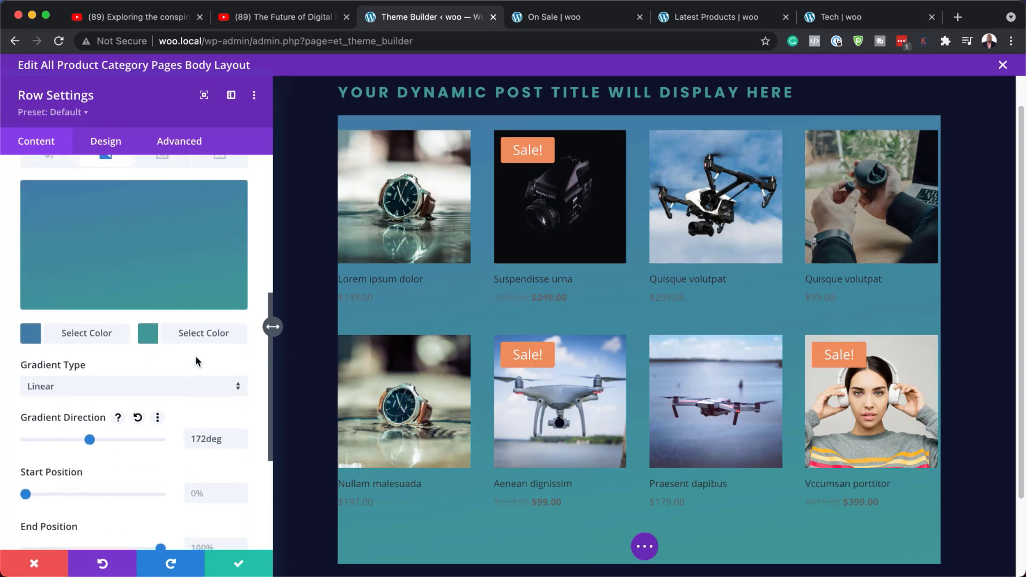
{"action": "left_click", "coordinate": [149, 350]}
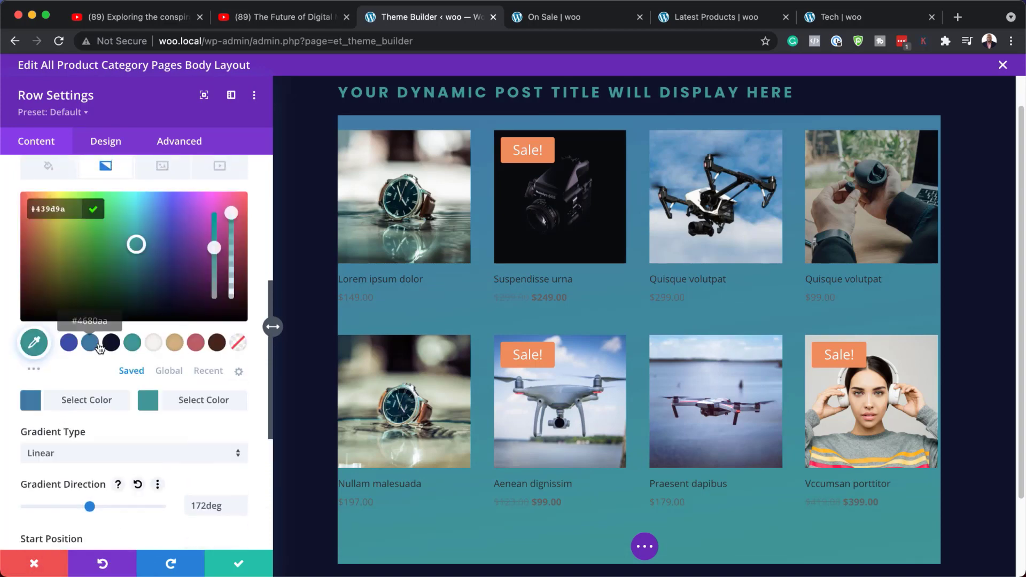
{"action": "left_click", "coordinate": [70, 345]}
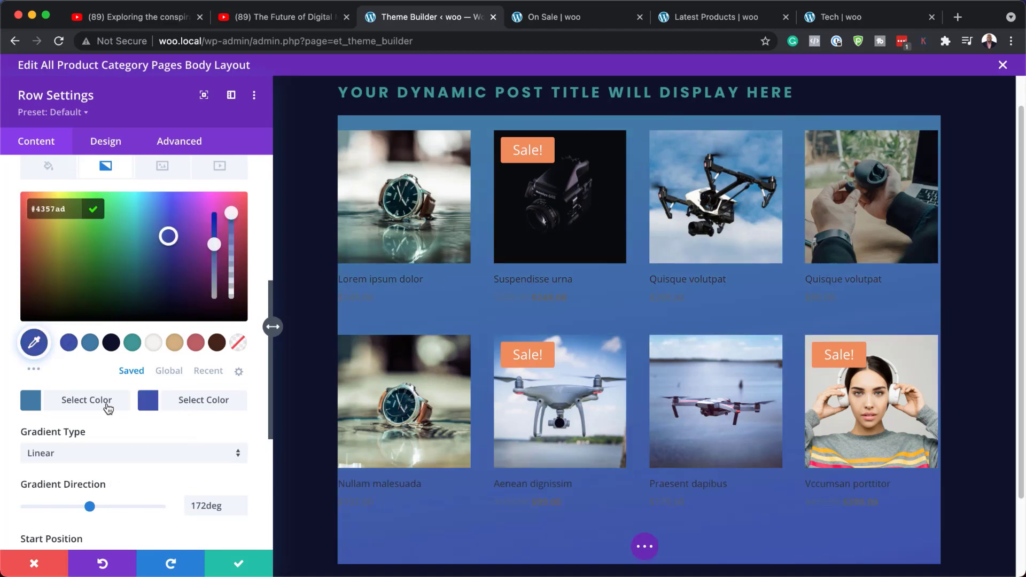
{"action": "mouse_move", "coordinate": [84, 509]}
{"action": "left_mouse_down"}
{"action": "mouse_move", "coordinate": [136, 507]}
{"action": "mouse_move", "coordinate": [28, 500]}
{"action": "mouse_move", "coordinate": [92, 493]}
{"action": "left_mouse_up"}
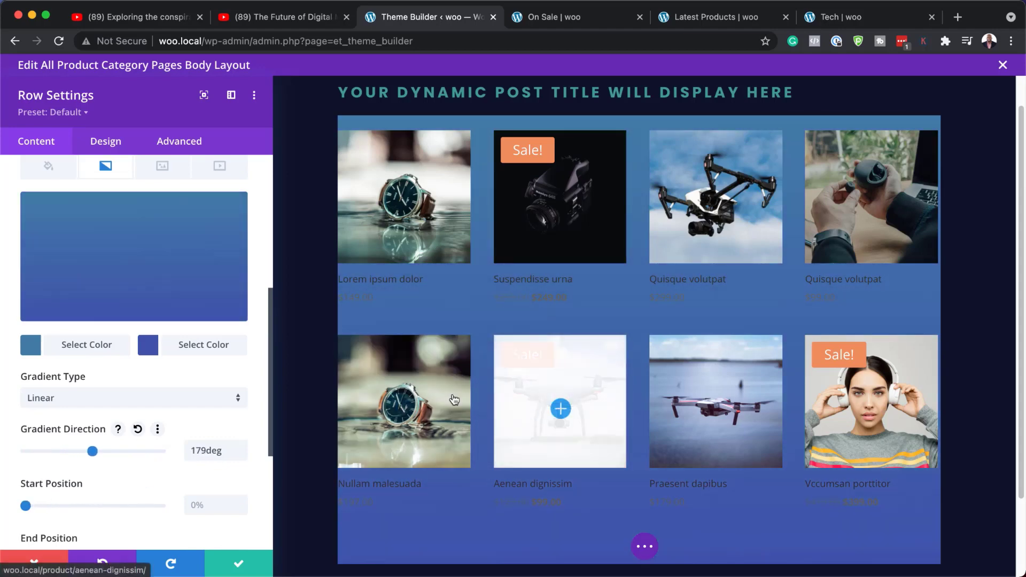
{"action": "left_click", "coordinate": [113, 145]}
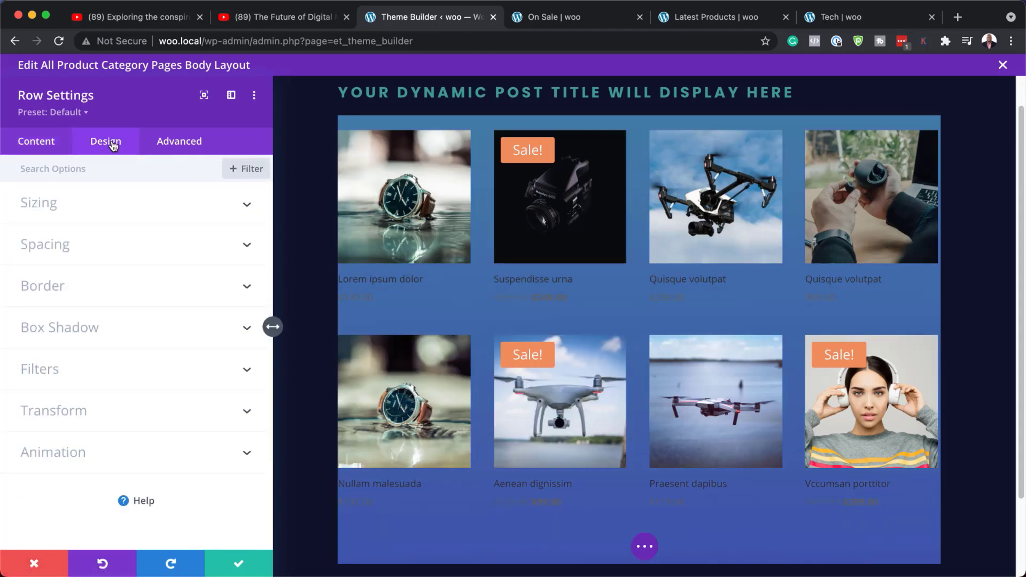
Set the row's padding to 4vw on the top, bottom, left and right sides
{"action": "left_click", "coordinate": [96, 252]}
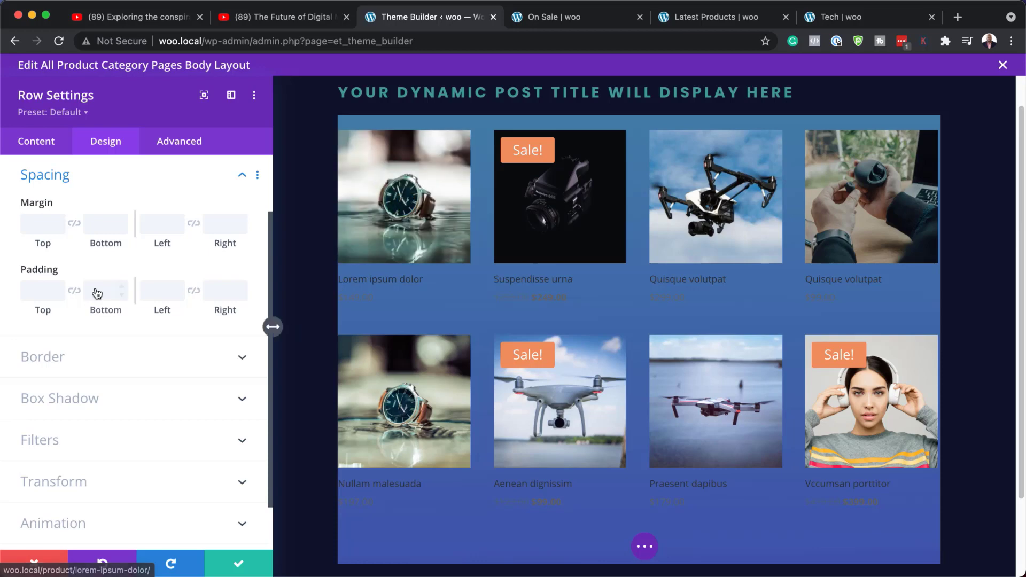
{"action": "left_click", "coordinate": [35, 293]}
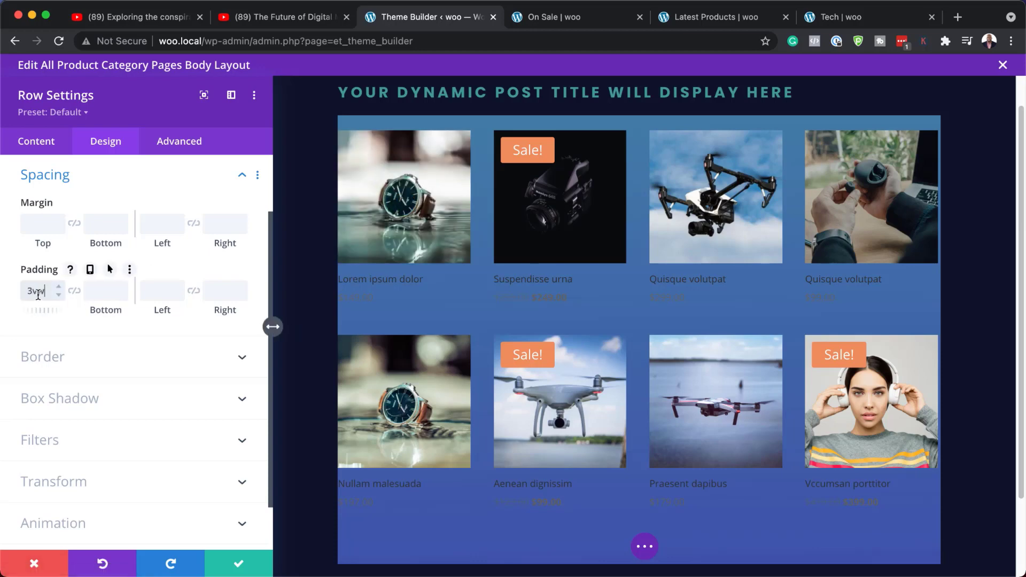
{"action": "left_click", "coordinate": [74, 293]}
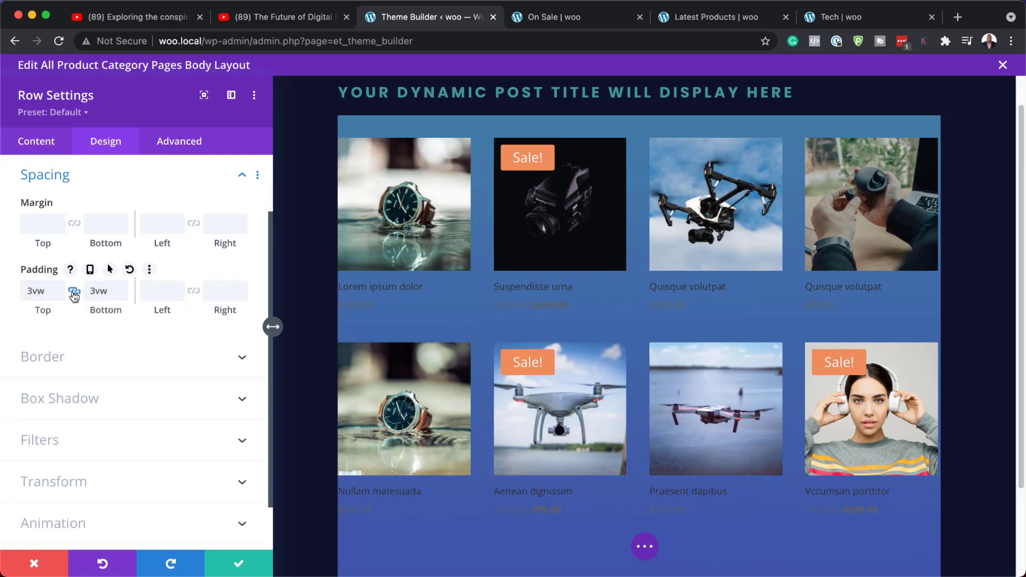
{"action": "left_click", "coordinate": [152, 292]}
{"action": "type", "text": "3vw"}
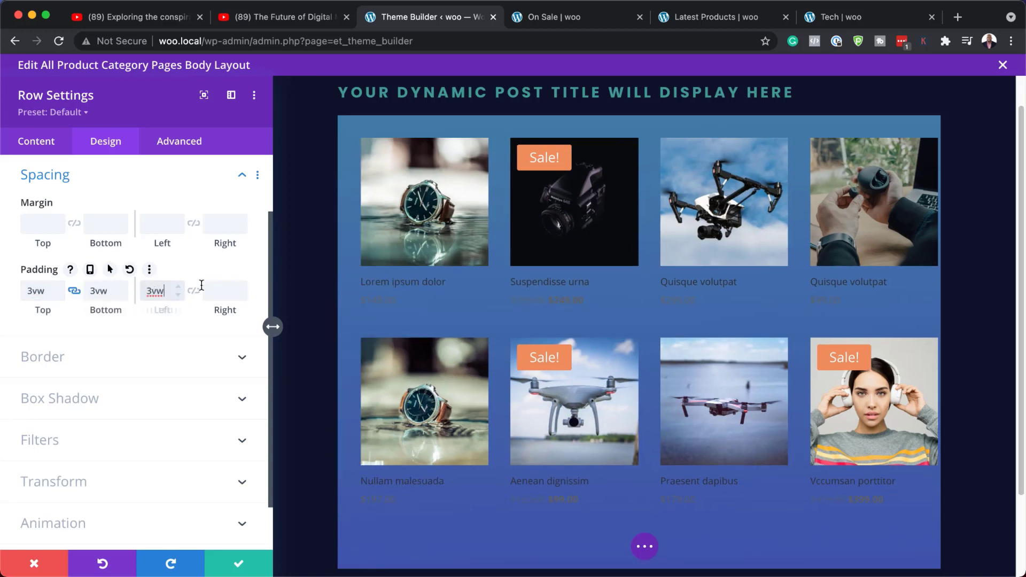
{"action": "left_click", "coordinate": [194, 292]}
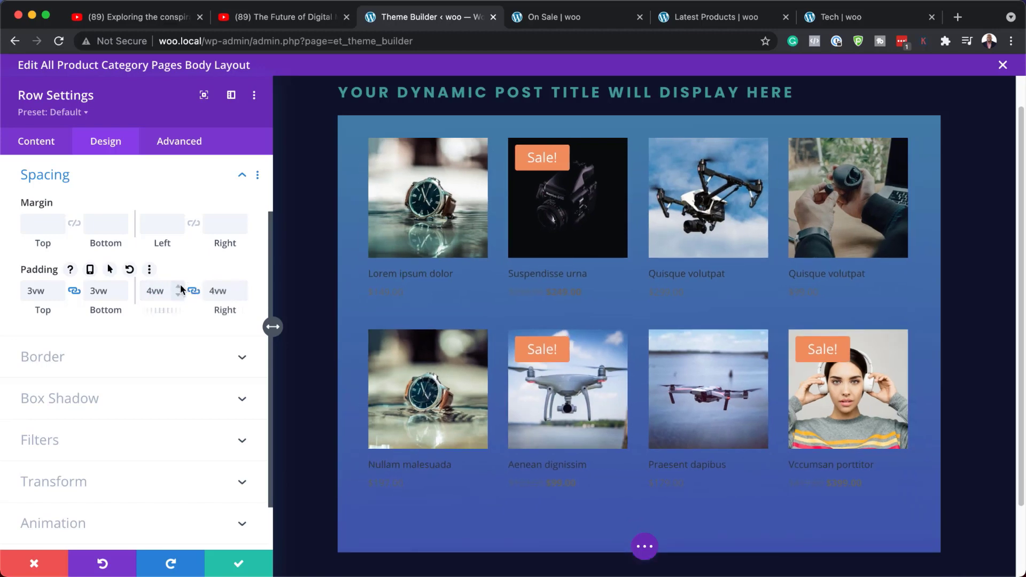
{"action": "left_click", "coordinate": [122, 287]}
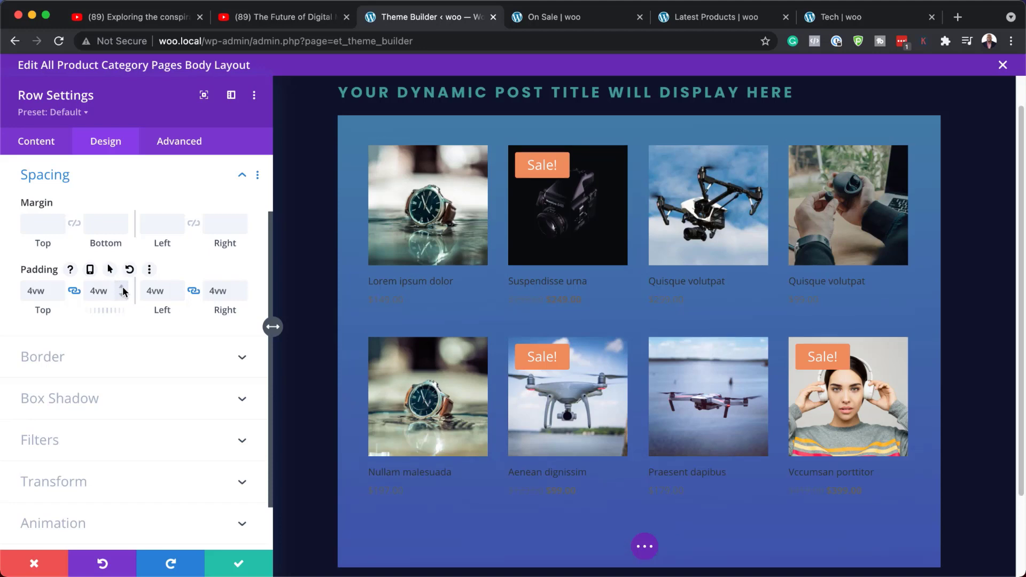
Round the row's corners to 8px and save the row settings
{"action": "left_click", "coordinate": [120, 365]}
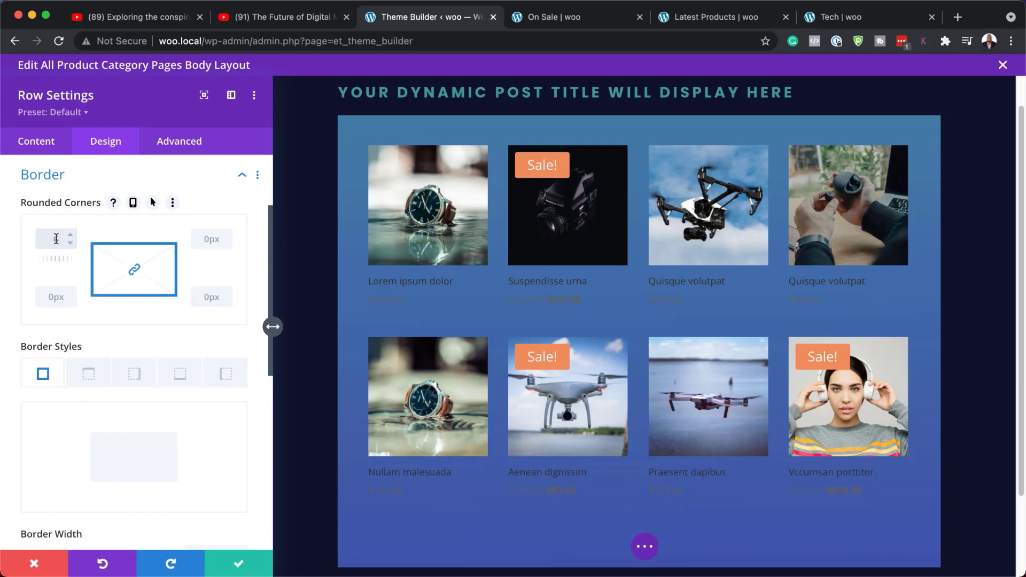
{"action": "type", "text": "6"}
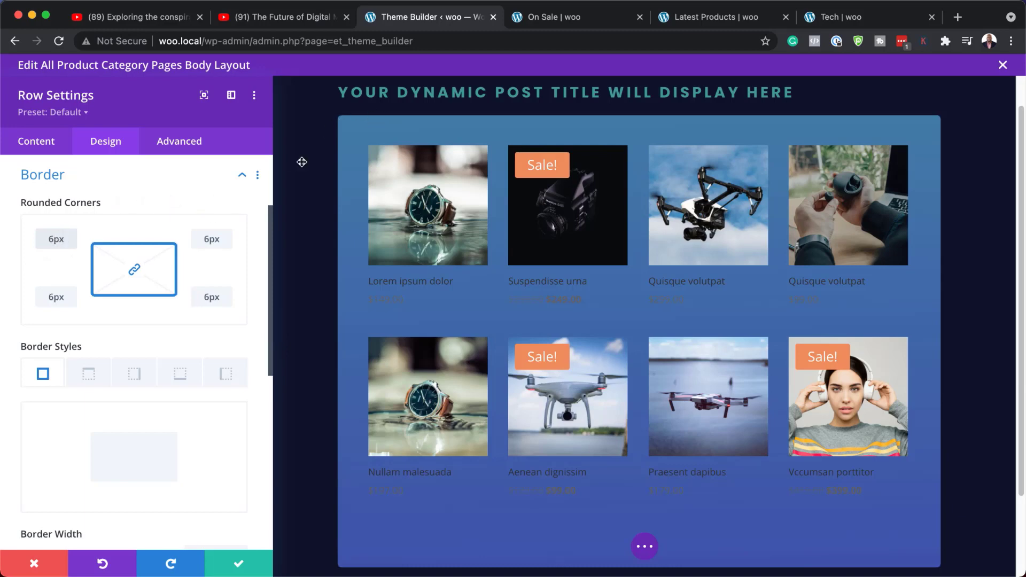
{"action": "left_click", "coordinate": [70, 236]}
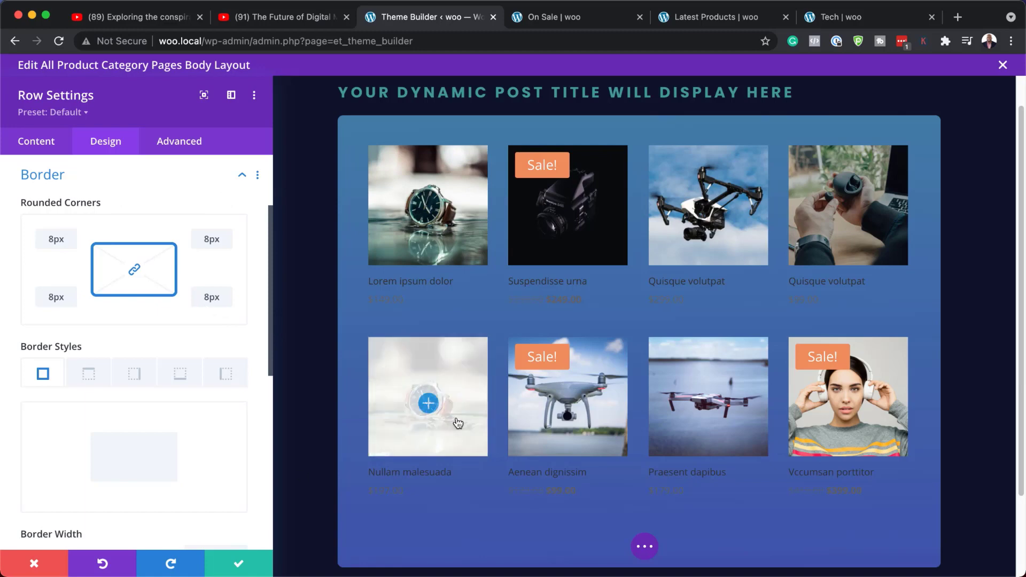
{"action": "scroll", "coordinate": [458, 424], "scroll_direction": "up", "scroll_amount": 2}
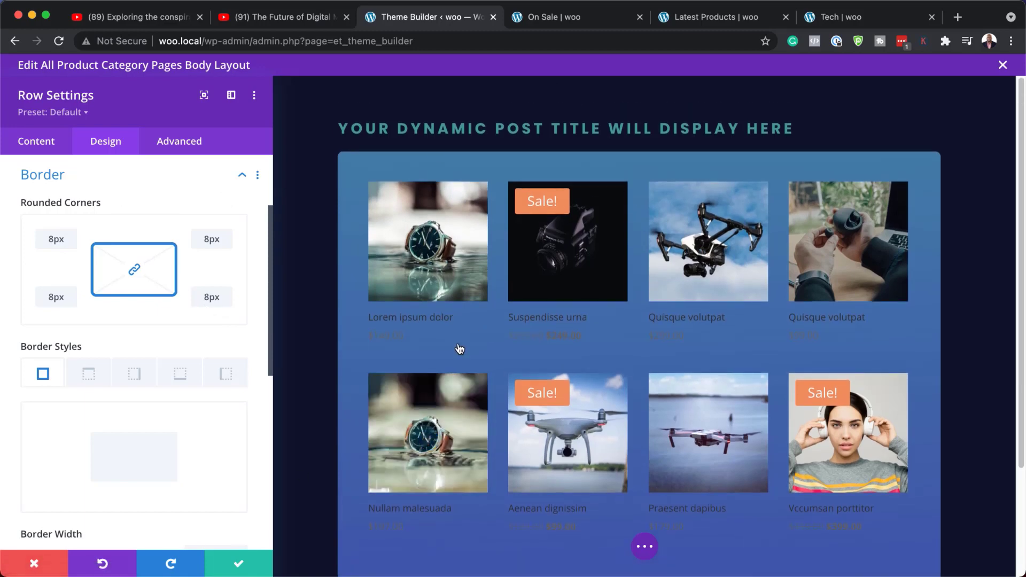
{"action": "left_click", "coordinate": [239, 563]}
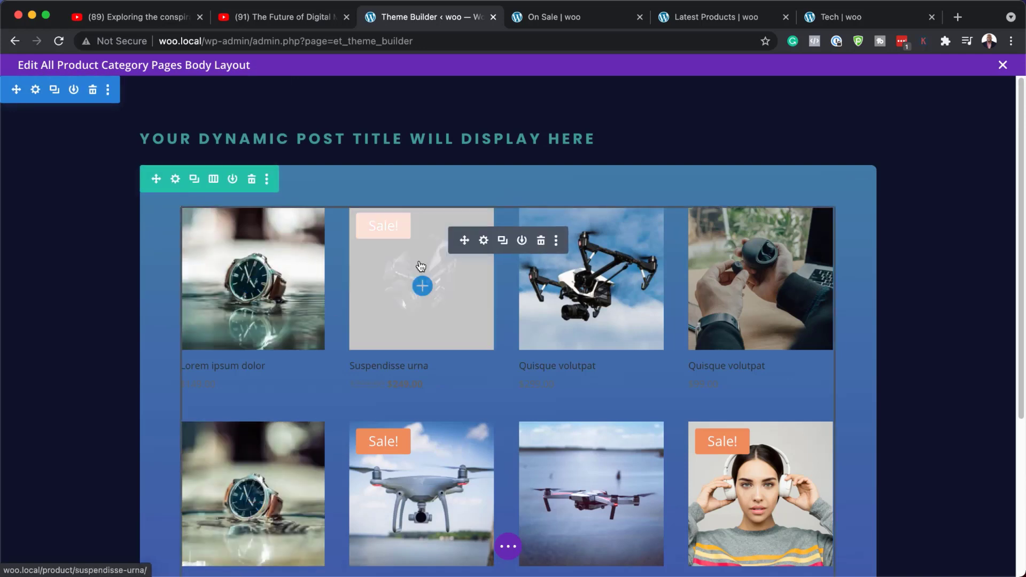
Open the Shop module settings and set the product image rounded corners to 5px
{"action": "left_click", "coordinate": [485, 242]}
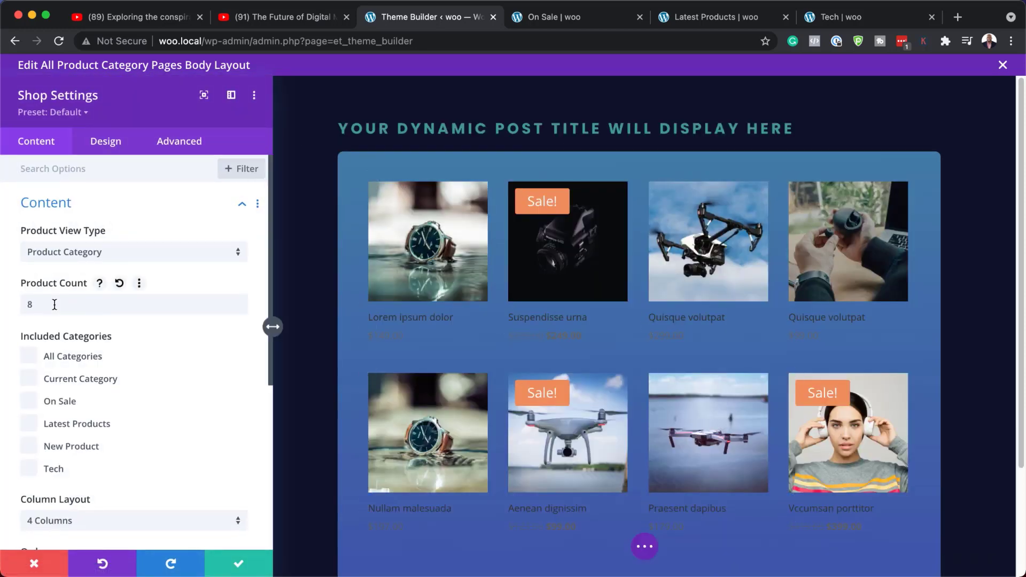
{"action": "mouse_move", "coordinate": [368, 185]}
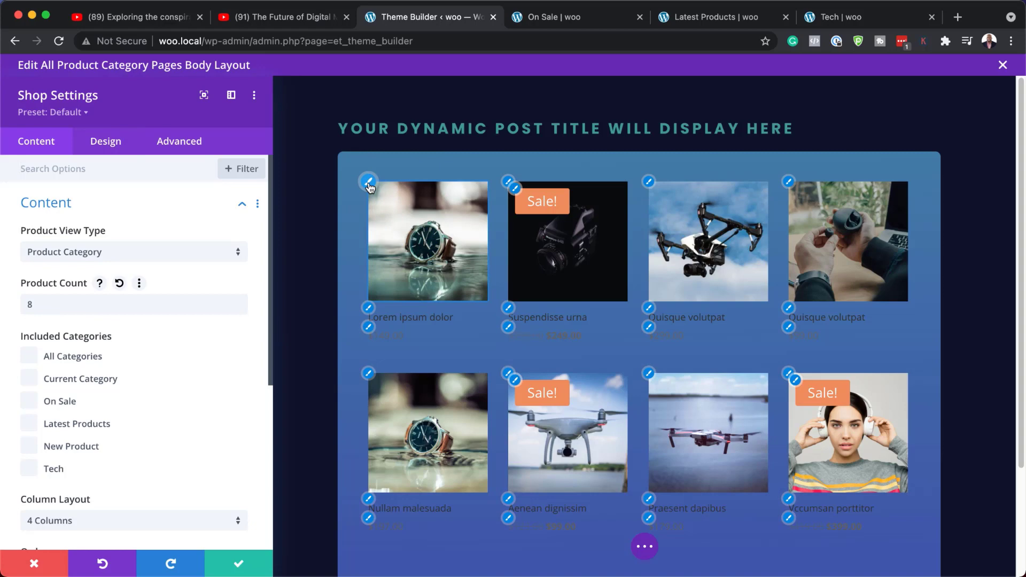
{"action": "left_click", "coordinate": [368, 183]}
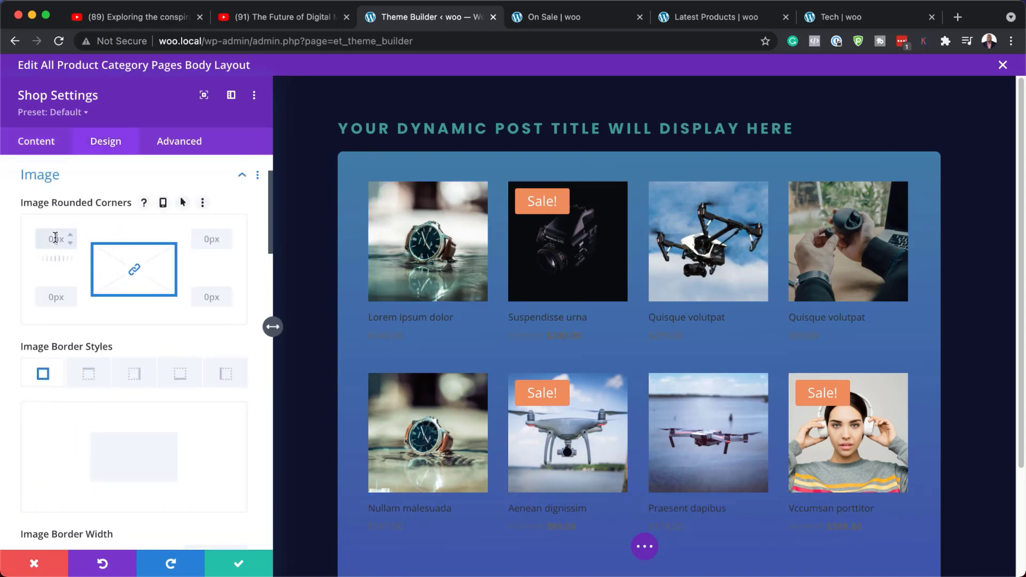
{"action": "type", "text": "5px"}
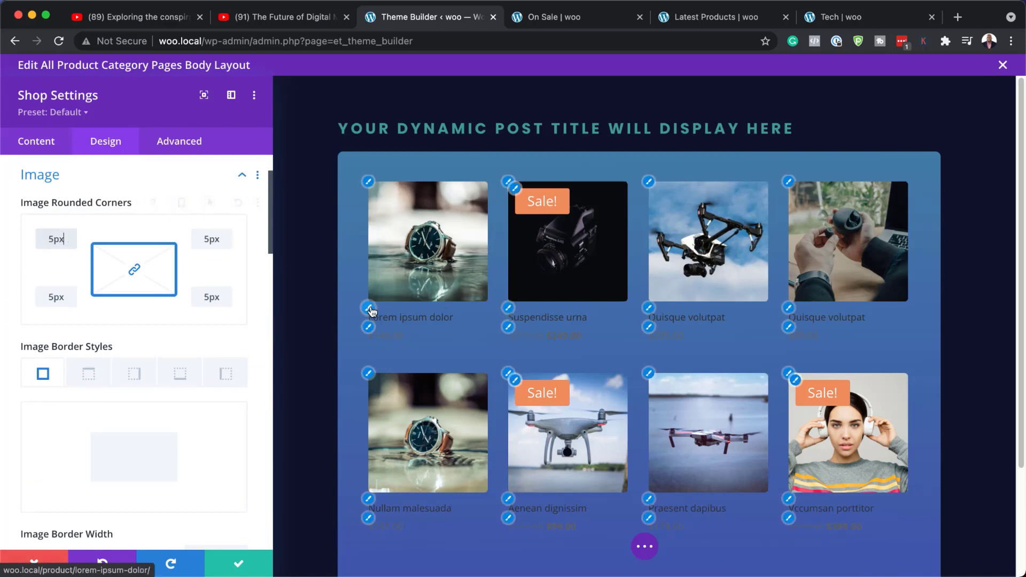
Set the product title font to Poppins and its text color to the saved #f6f5f3
{"action": "left_click", "coordinate": [373, 312]}
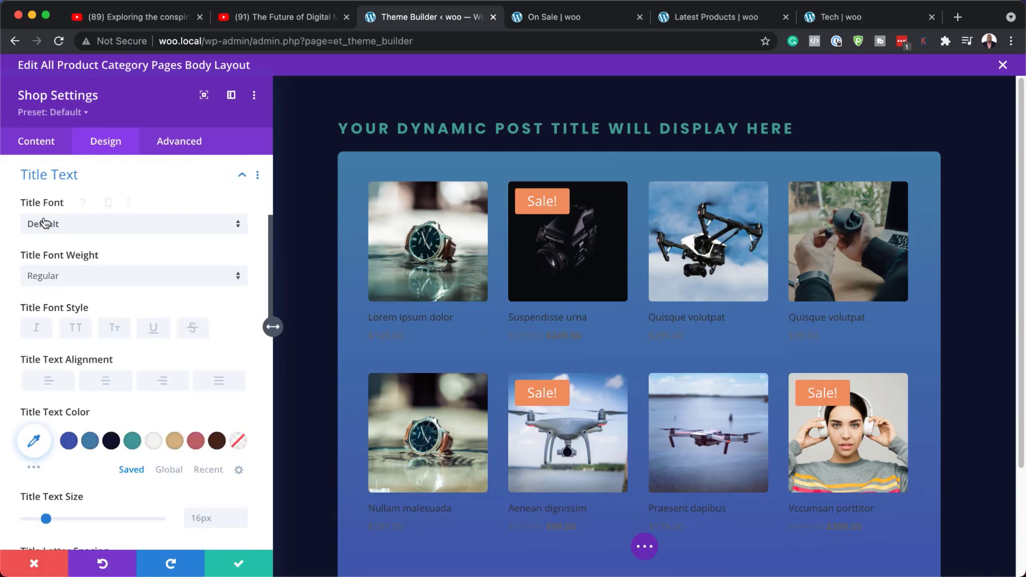
{"action": "left_click", "coordinate": [87, 228]}
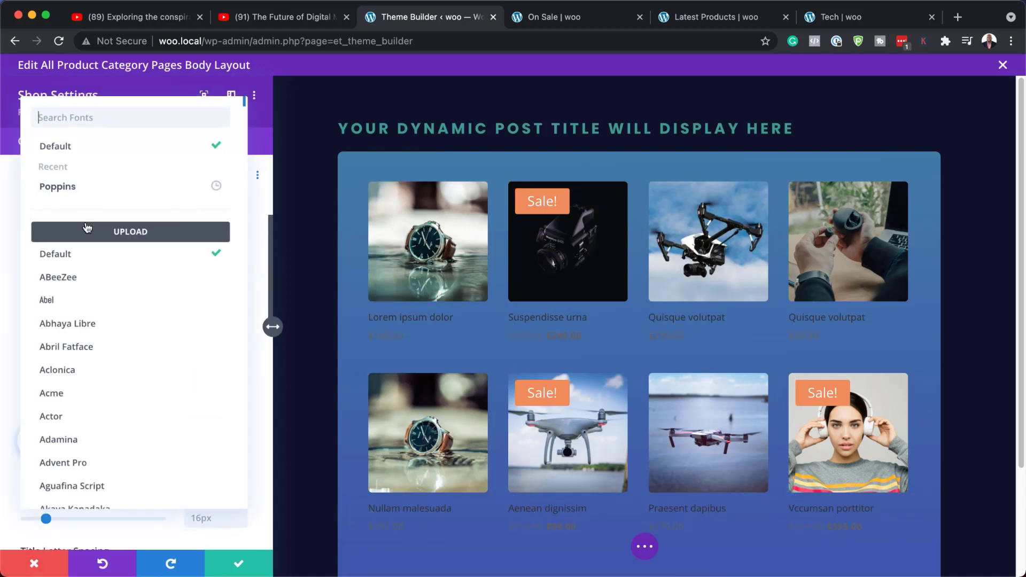
{"action": "left_click", "coordinate": [94, 192]}
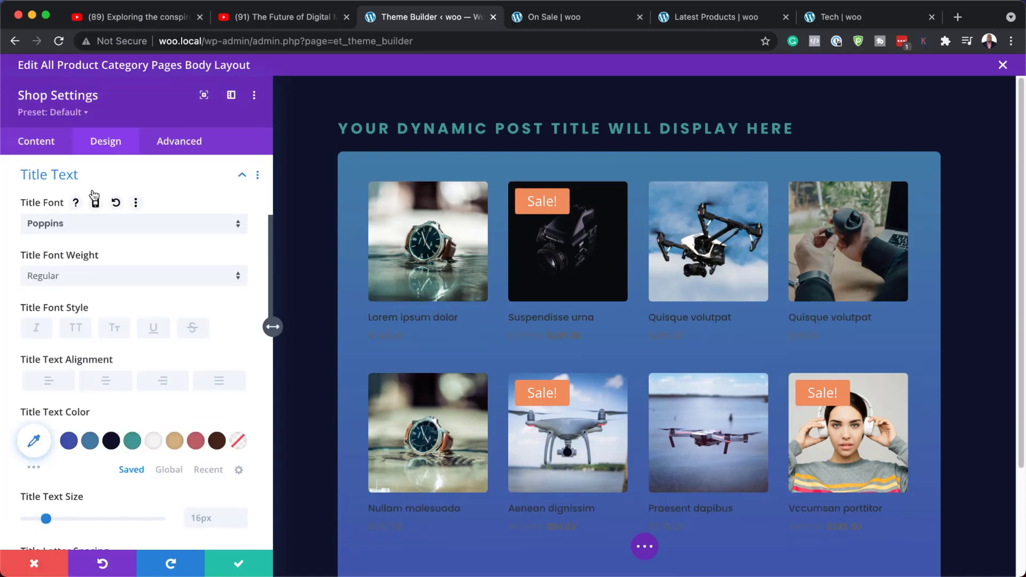
{"action": "left_click", "coordinate": [153, 442]}
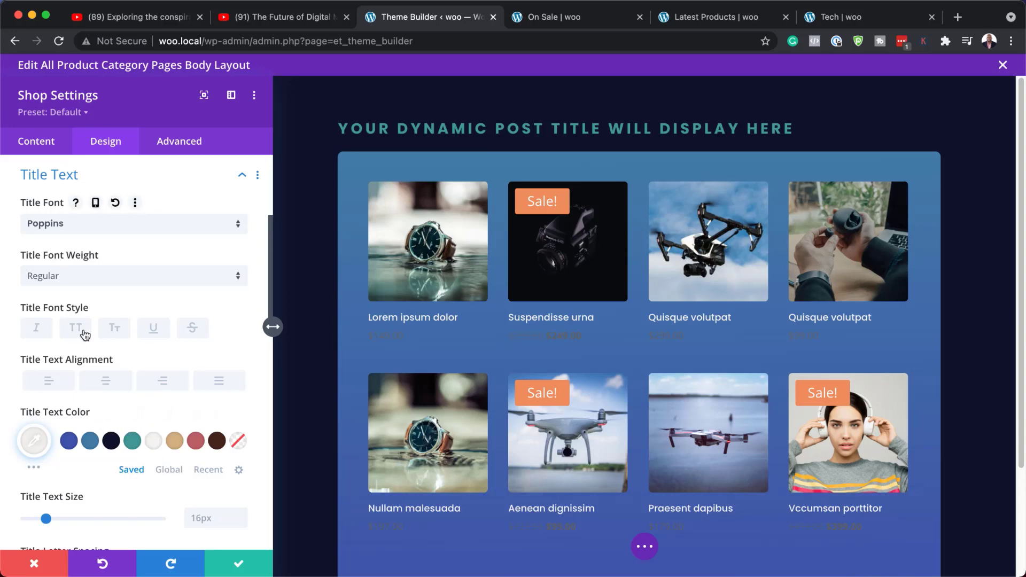
Increase the product title text size to 17px
{"action": "scroll", "coordinate": [217, 358], "scroll_direction": "down", "scroll_amount": 2}
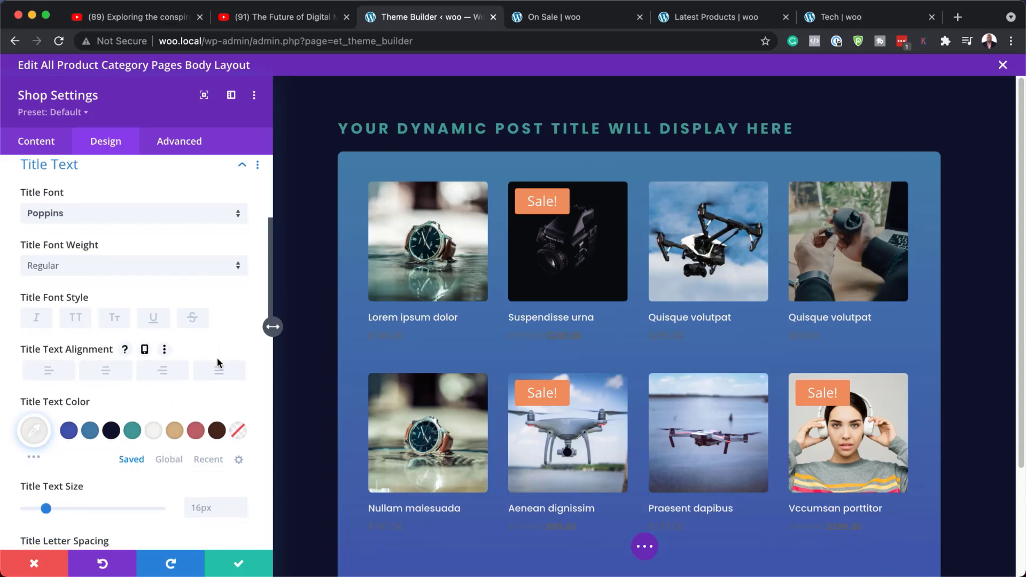
{"action": "left_click", "coordinate": [241, 465]}
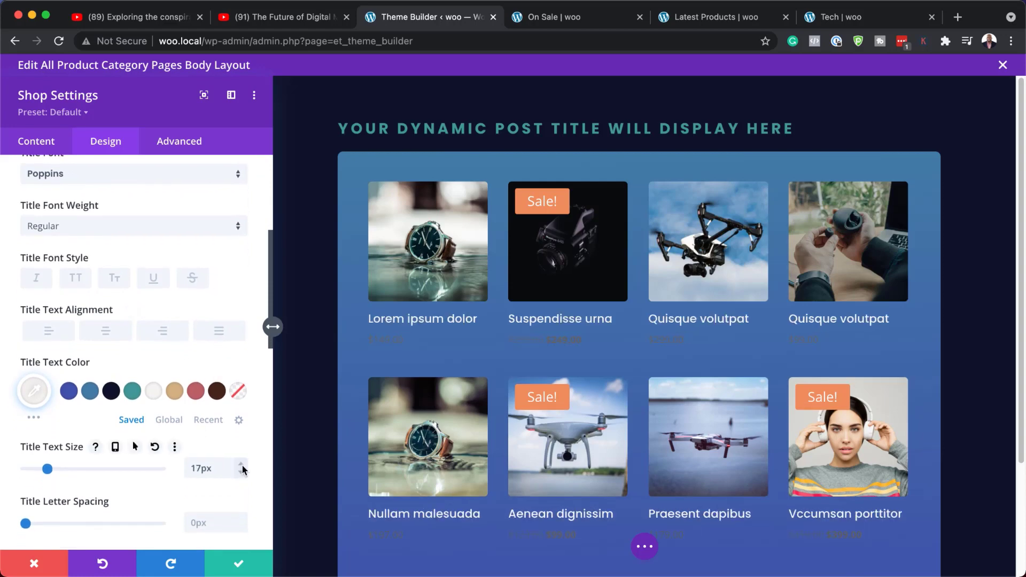
{"action": "left_click", "coordinate": [242, 465]}
{"action": "left_click", "coordinate": [240, 473]}
Set the price text color to the saved #d4b483 and the price font to Poppins
{"action": "left_click", "coordinate": [370, 336]}
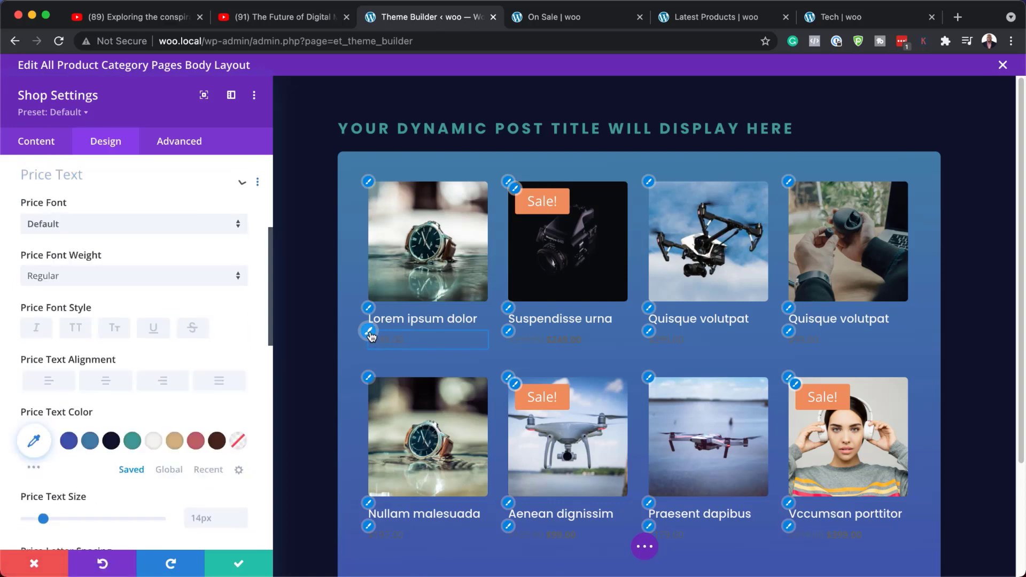
{"action": "left_click", "coordinate": [175, 442]}
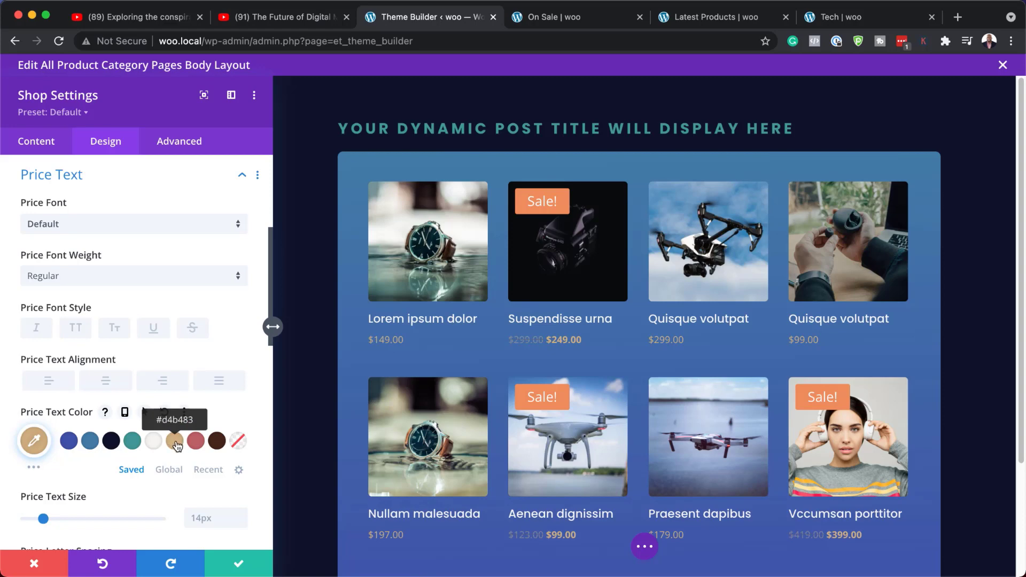
{"action": "left_click", "coordinate": [60, 227]}
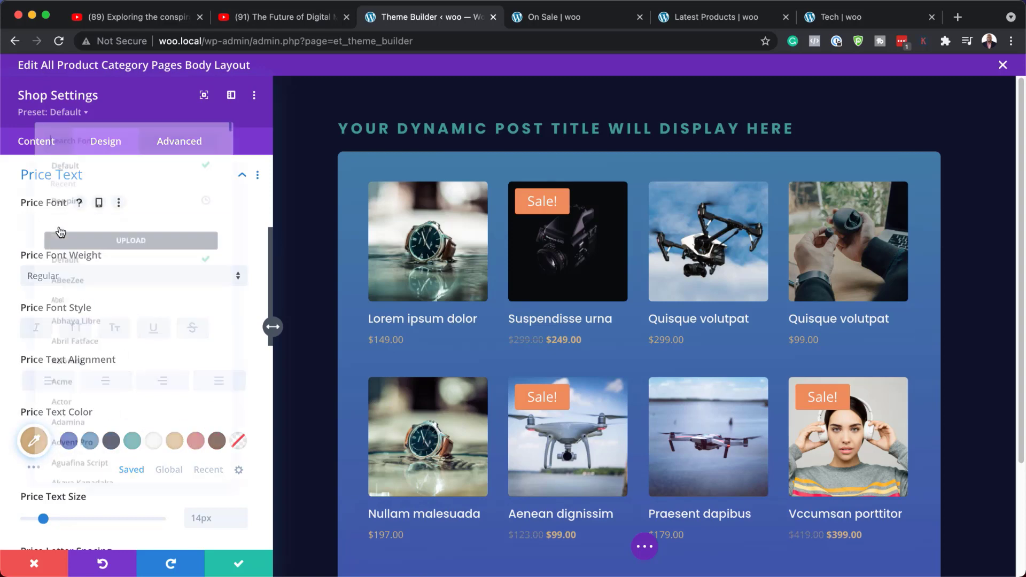
{"action": "left_click", "coordinate": [89, 189]}
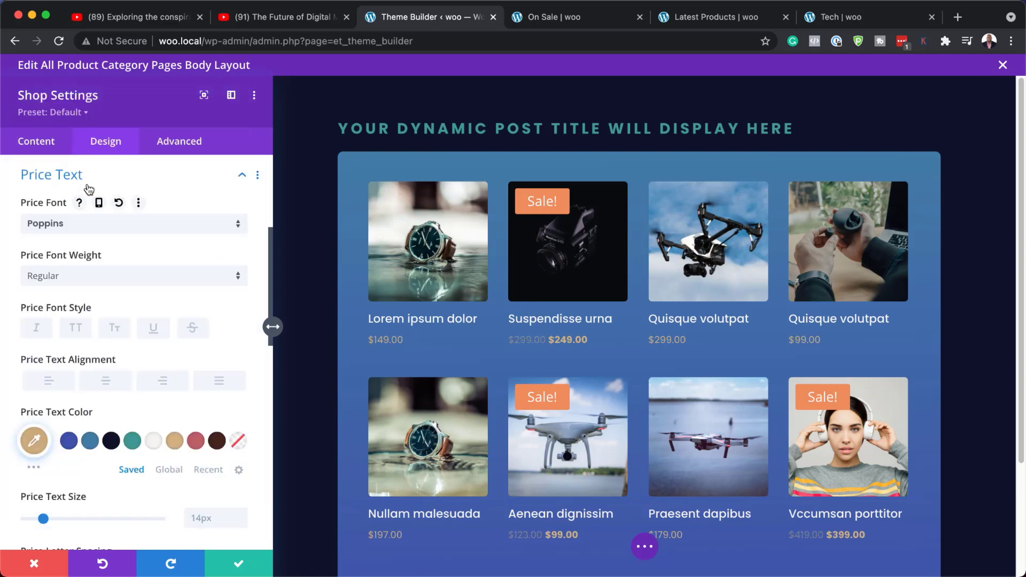
Set the price font weight to Bold and the price text size to 16px
{"action": "left_click", "coordinate": [88, 277]}
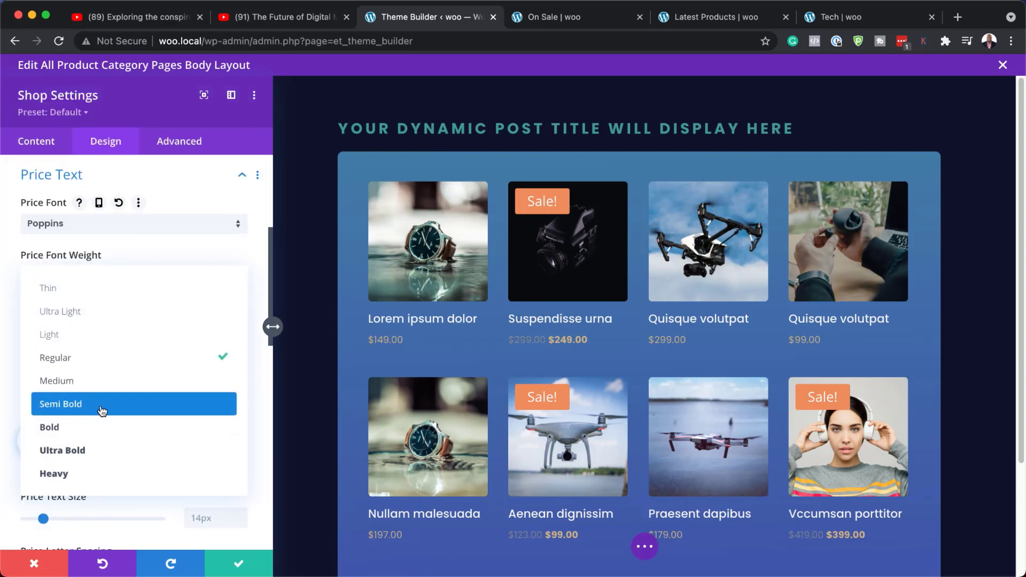
{"action": "left_click", "coordinate": [97, 427]}
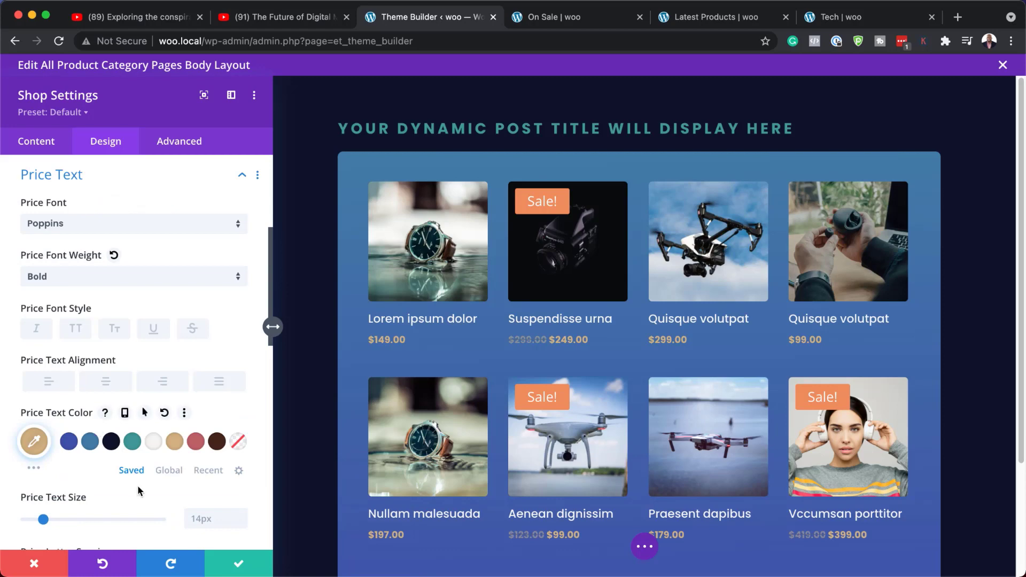
{"action": "scroll", "coordinate": [176, 487], "scroll_direction": "down", "scroll_amount": 2}
{"action": "scroll", "coordinate": [191, 491], "scroll_direction": "down", "scroll_amount": 2}
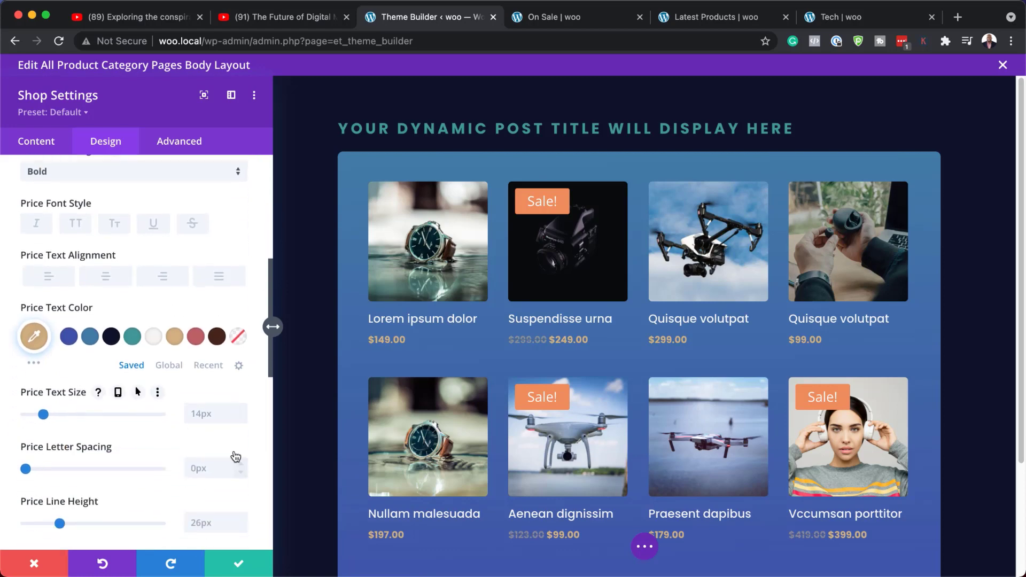
{"action": "left_click", "coordinate": [243, 413]}
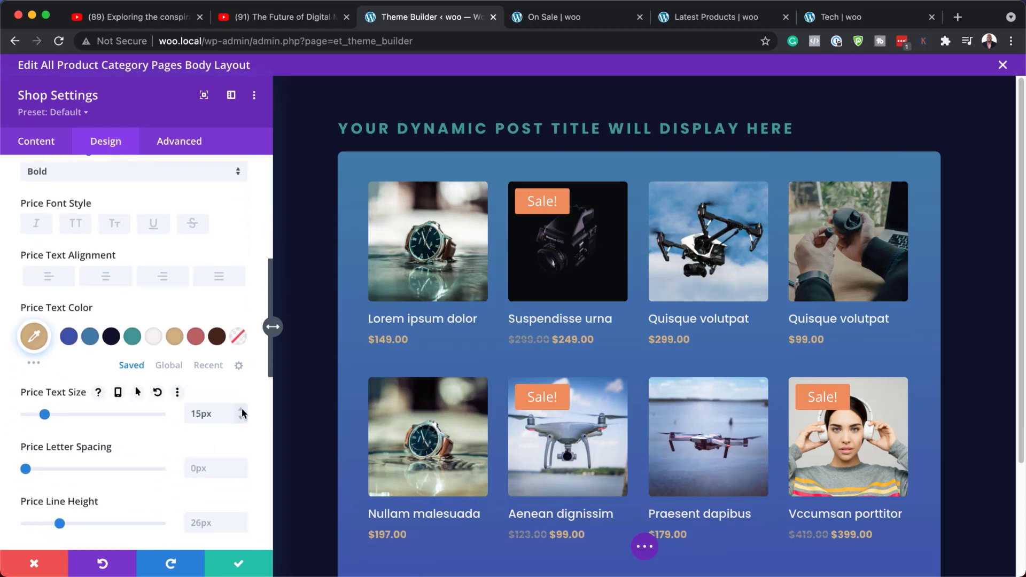
{"action": "left_click", "coordinate": [242, 410]}
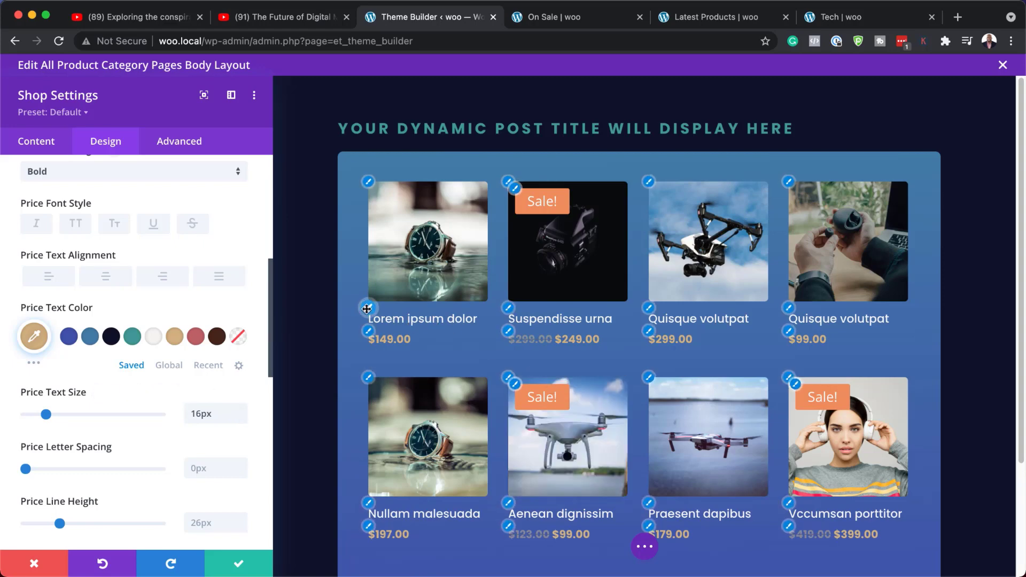
Set the product title font weight to Bold
{"action": "left_click", "coordinate": [367, 309]}
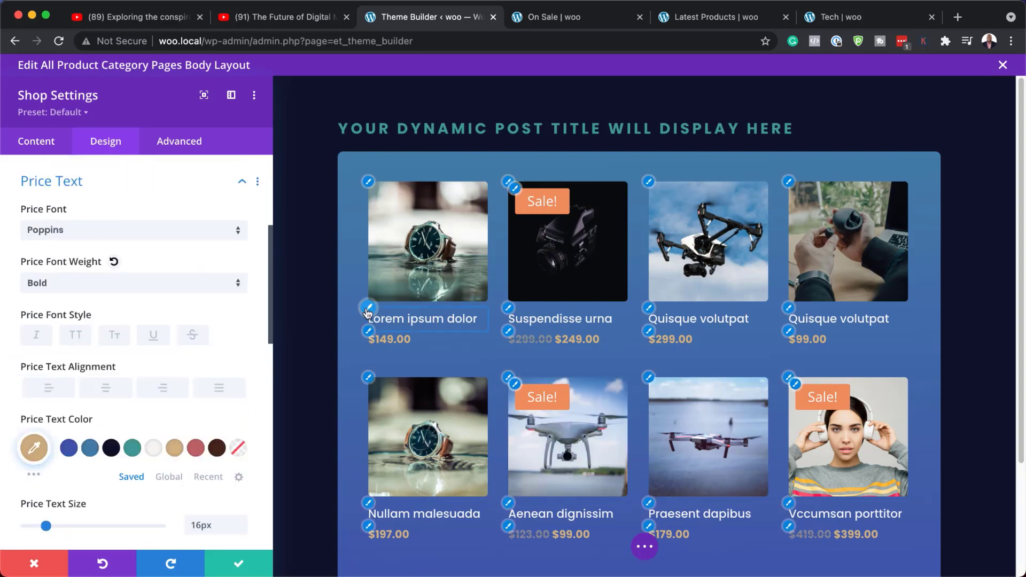
{"action": "left_click", "coordinate": [159, 276]}
{"action": "left_click", "coordinate": [131, 434]}
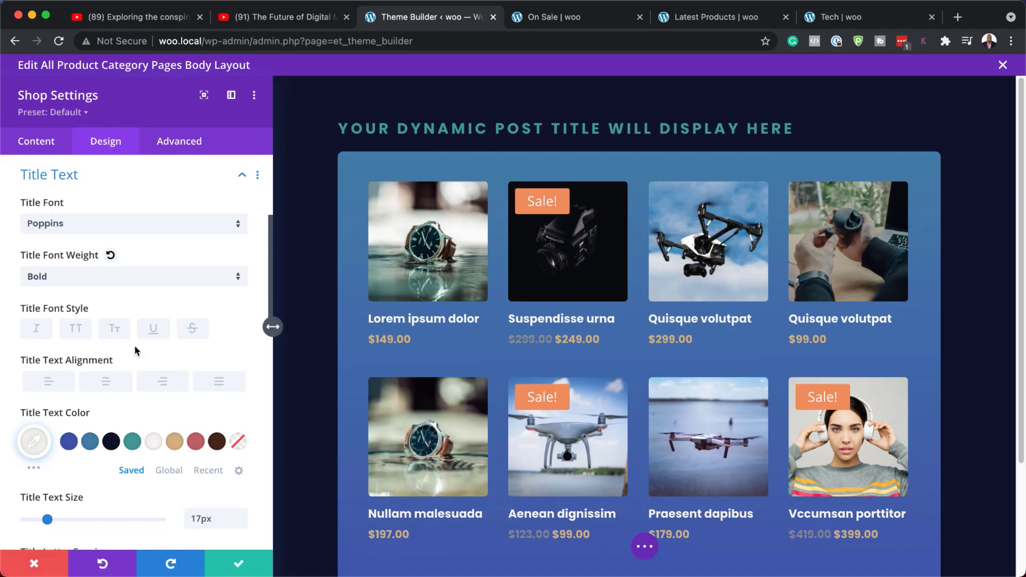
{"action": "scroll", "coordinate": [134, 345], "scroll_direction": "down", "scroll_amount": 5}
{"action": "scroll", "coordinate": [136, 351], "scroll_direction": "down", "scroll_amount": 8}
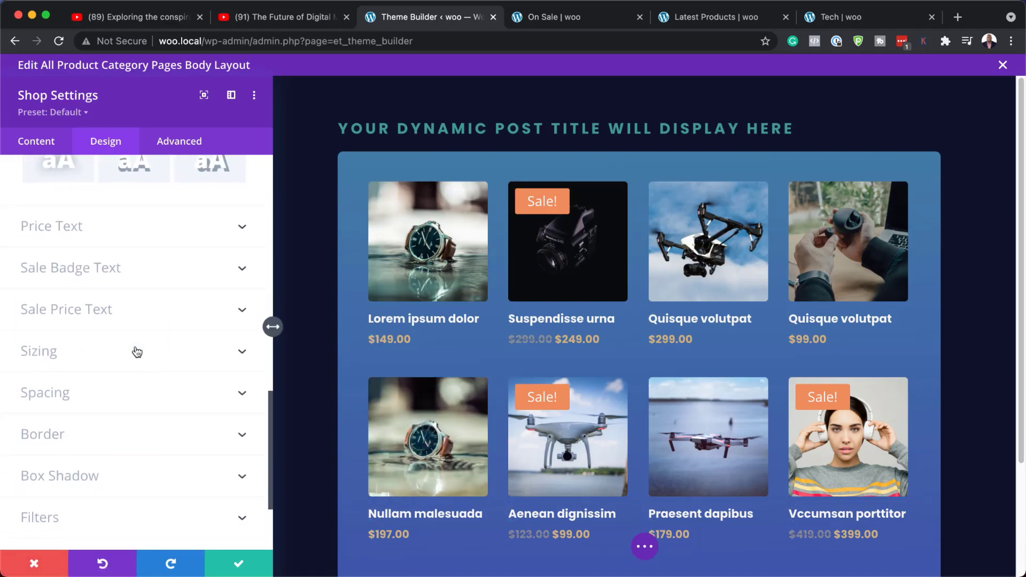
{"action": "scroll", "coordinate": [137, 352], "scroll_direction": "down", "scroll_amount": 4}
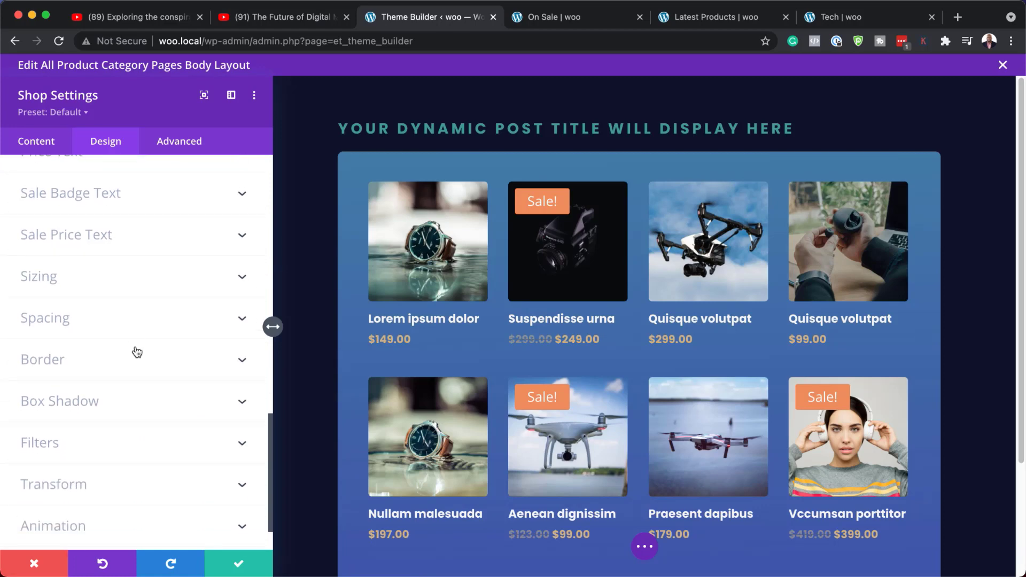
{"action": "scroll", "coordinate": [136, 351], "scroll_direction": "up", "scroll_amount": 15}
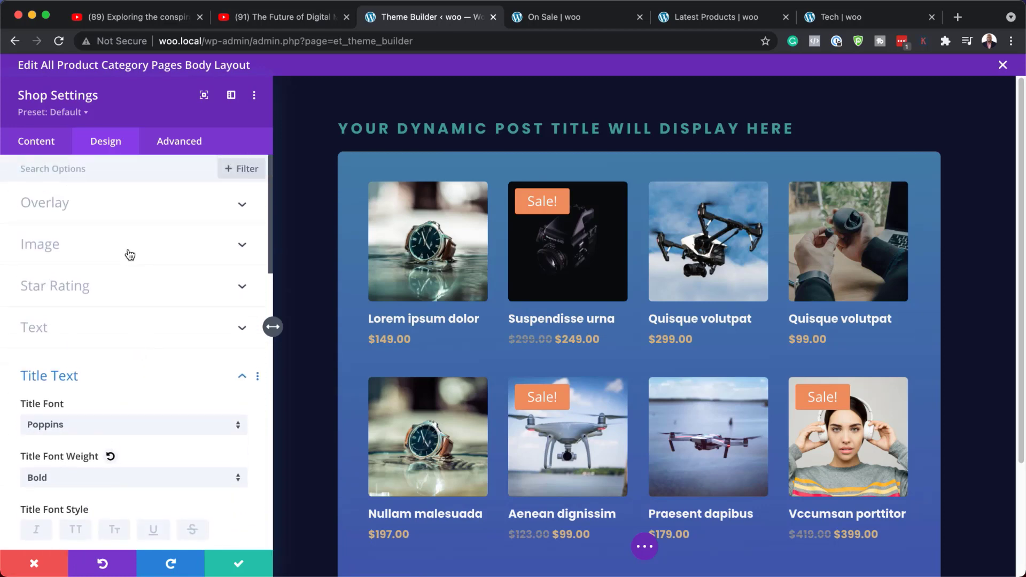
Set the Shop overlay icon color and overlay background color from the saved palette, using #D4B483 for the background
{"action": "left_click", "coordinate": [129, 248]}
{"action": "scroll", "coordinate": [133, 298], "scroll_direction": "up", "scroll_amount": 2}
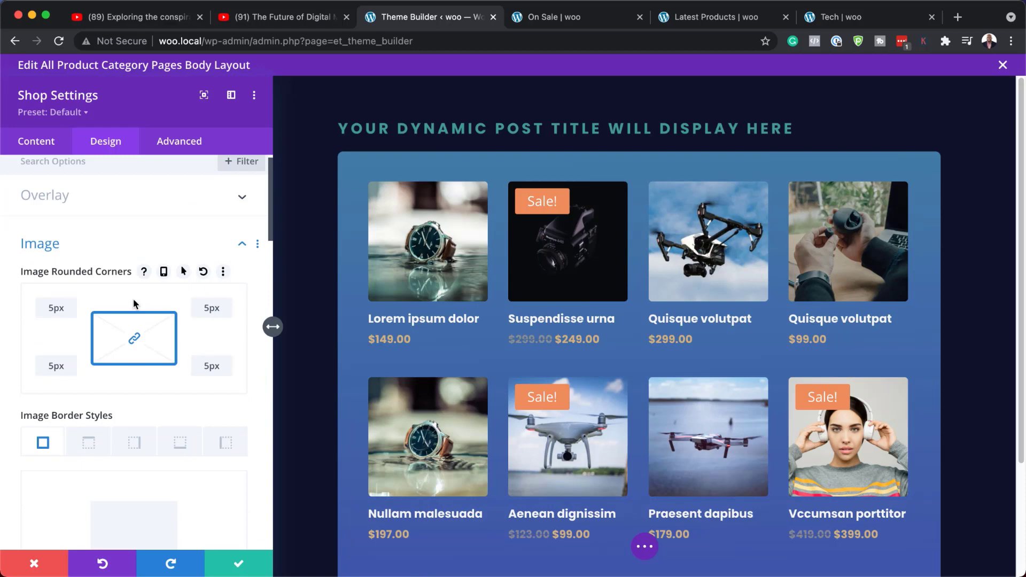
{"action": "left_click", "coordinate": [131, 202]}
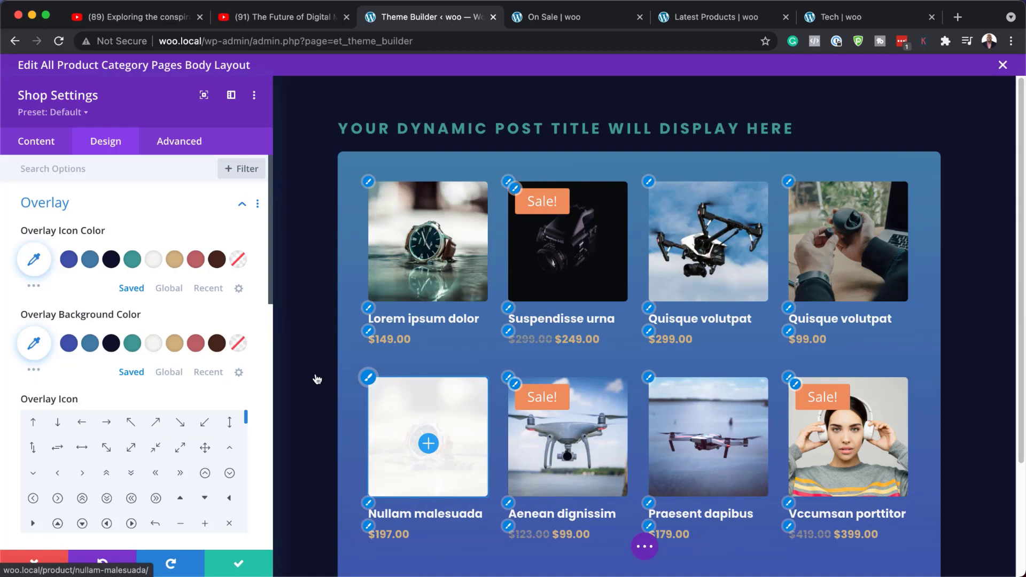
{"action": "left_click", "coordinate": [174, 259]}
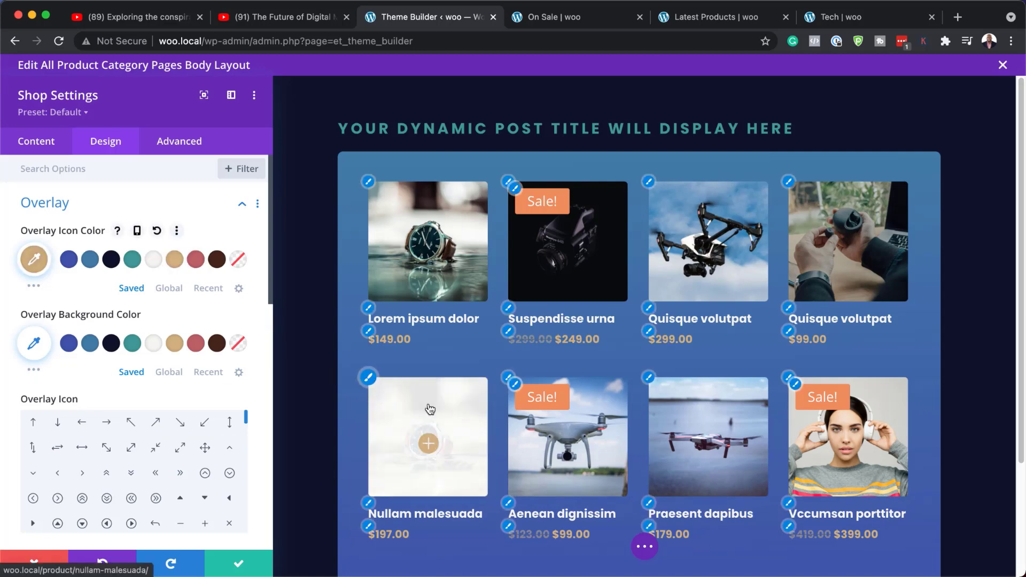
{"action": "left_click", "coordinate": [176, 345]}
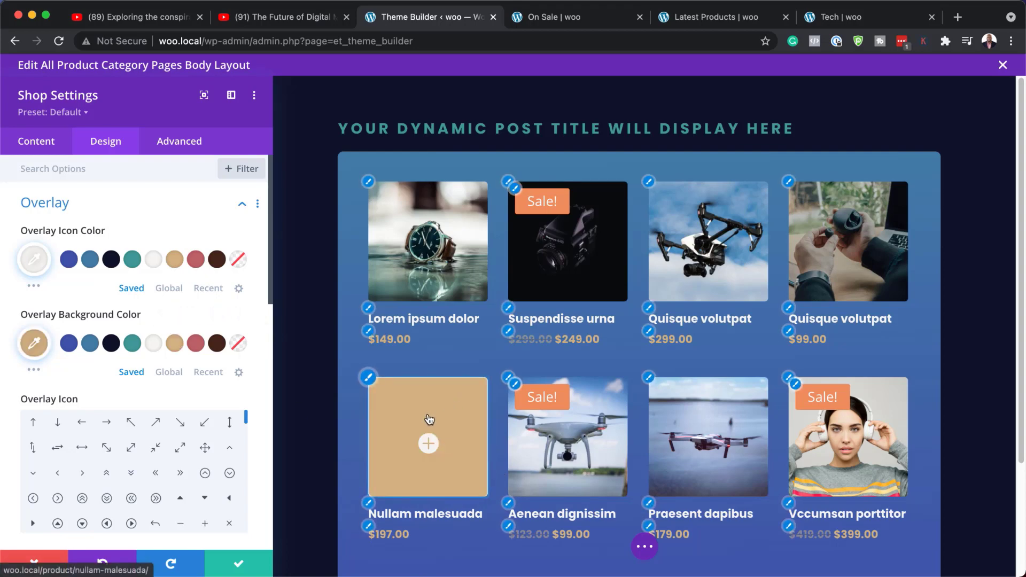
Lower the overlay background opacity to rgba(212,180,131,0.53)
{"action": "left_click", "coordinate": [33, 346]}
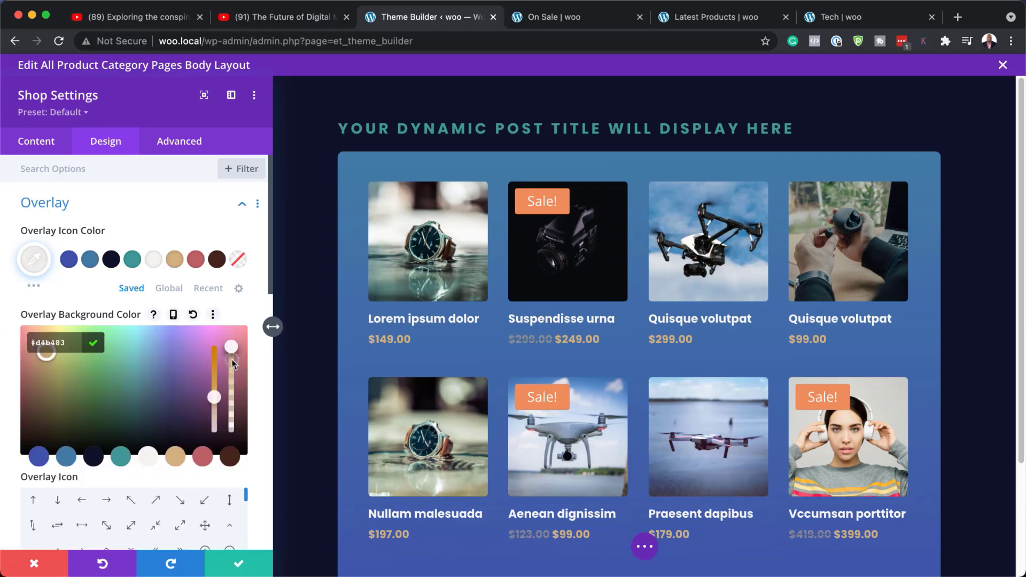
{"action": "left_click_drag", "start_coordinate": [233, 363], "coordinate": [234, 410]}
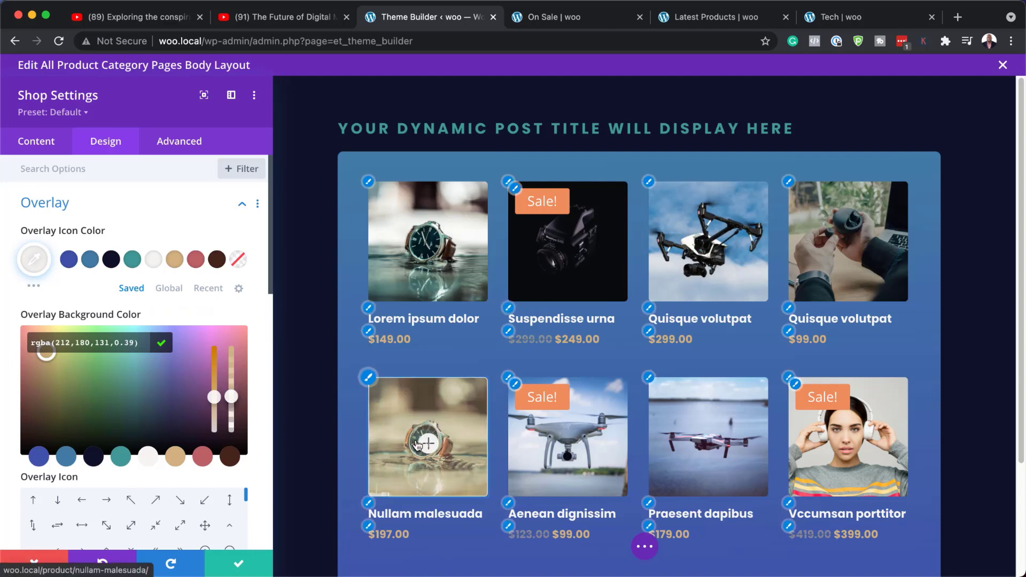
{"action": "left_click_drag", "start_coordinate": [232, 398], "coordinate": [232, 382]}
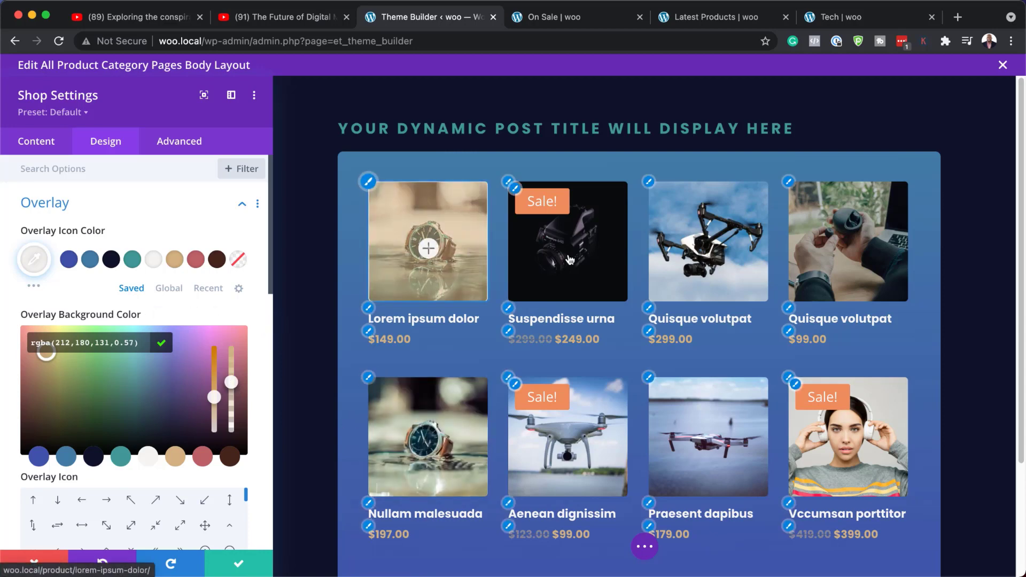
{"action": "left_click_drag", "start_coordinate": [231, 382], "coordinate": [231, 385]}
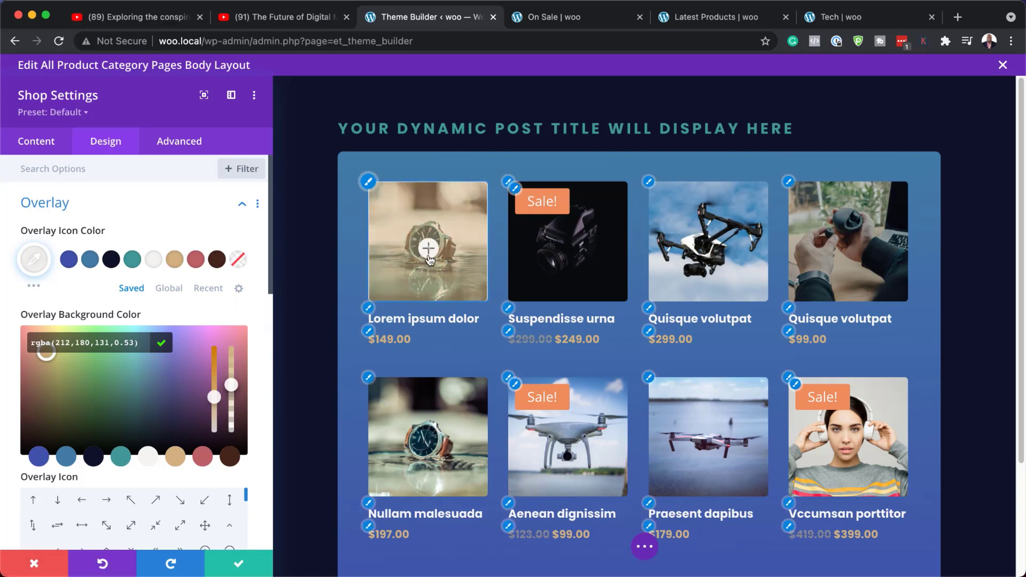
Choose the diagonal expand arrow as the overlay icon
{"action": "scroll", "coordinate": [238, 488], "scroll_direction": "down", "scroll_amount": 3}
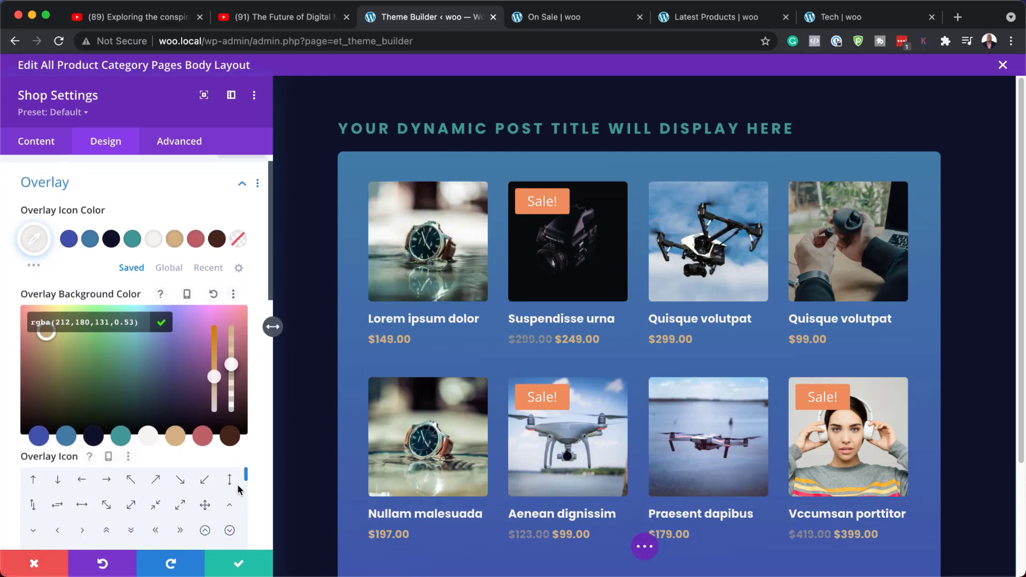
{"action": "left_click", "coordinate": [203, 320]}
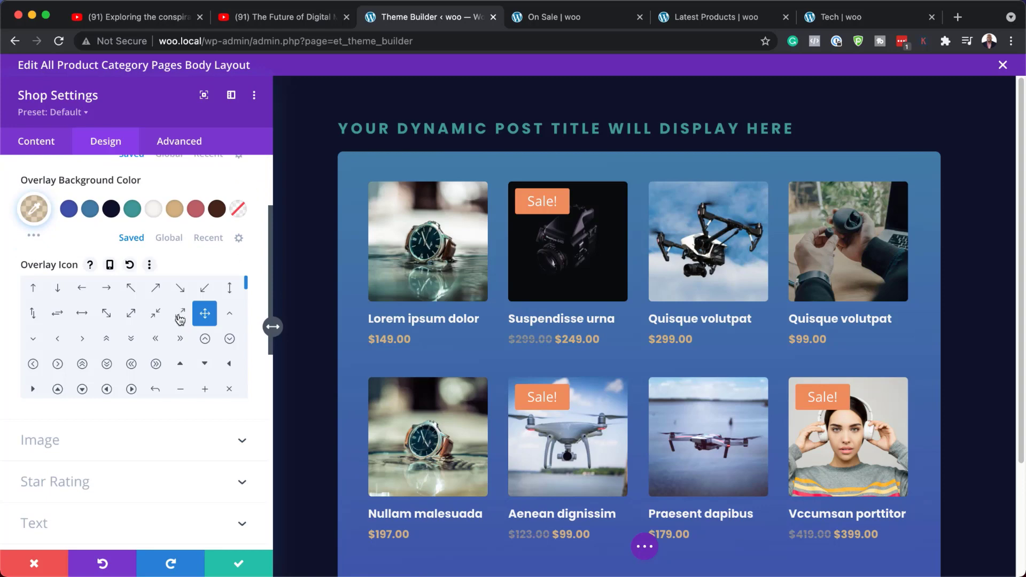
{"action": "left_click", "coordinate": [181, 316]}
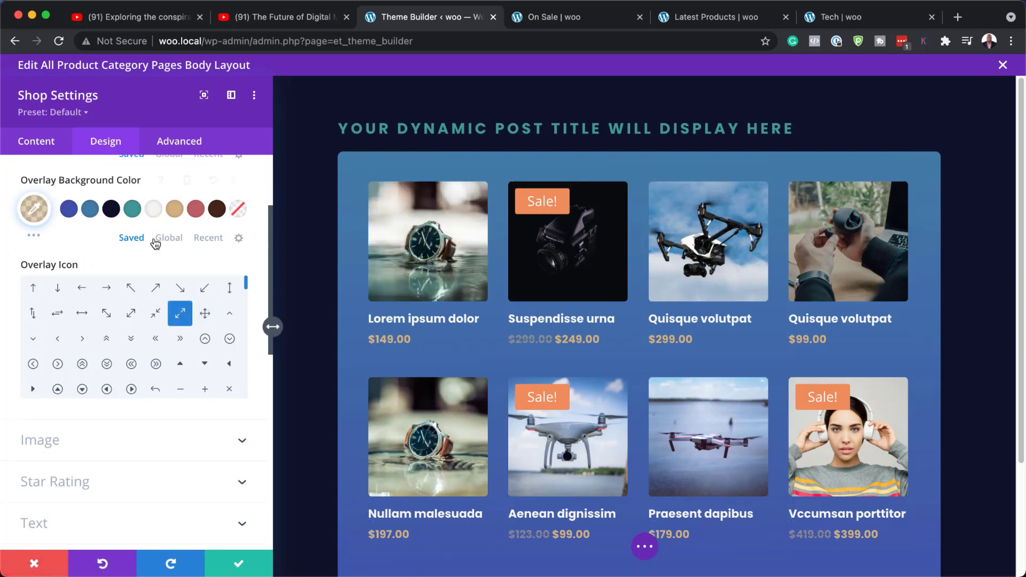
Inspect the Shop module's Border settings
{"action": "scroll", "coordinate": [155, 224], "scroll_direction": "up", "scroll_amount": 3}
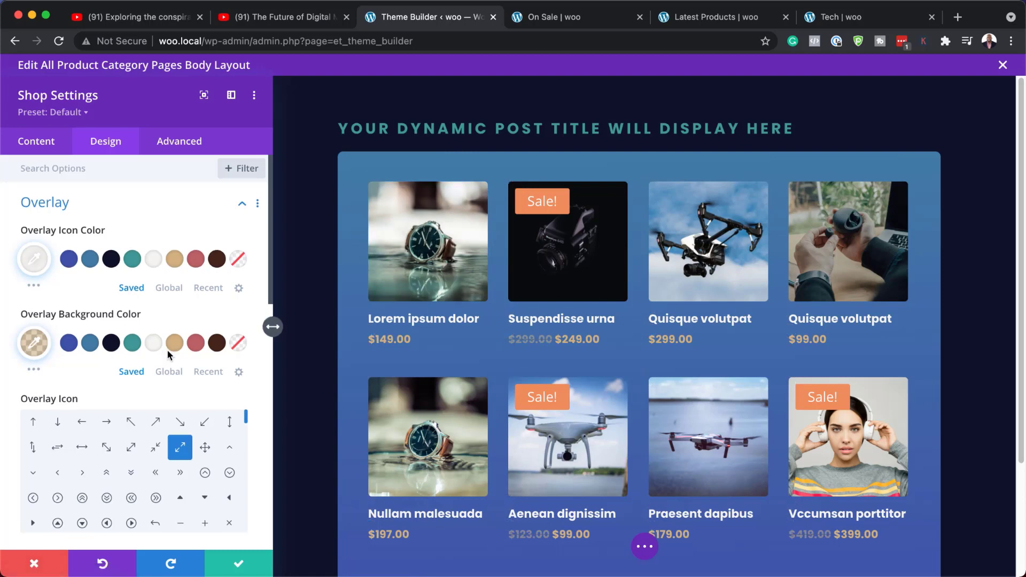
{"action": "scroll", "coordinate": [168, 353], "scroll_direction": "down", "scroll_amount": 8}
{"action": "scroll", "coordinate": [169, 353], "scroll_direction": "down", "scroll_amount": 7}
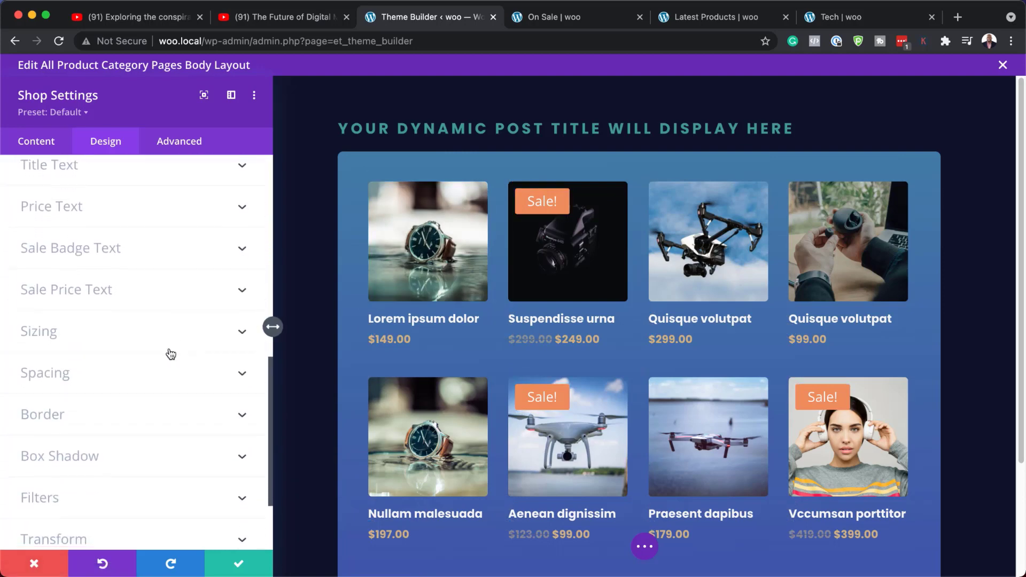
{"action": "left_click", "coordinate": [169, 343]}
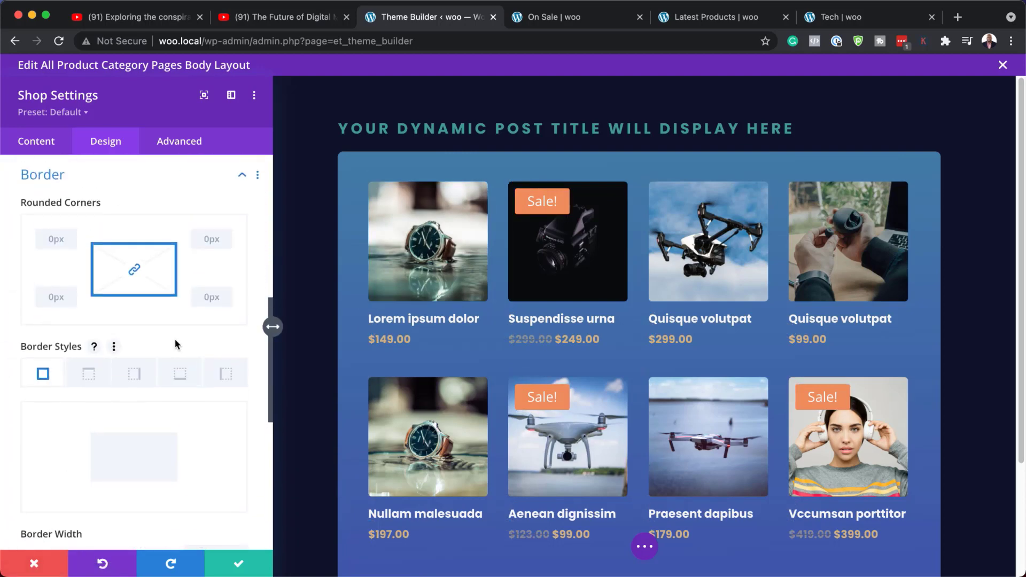
{"action": "scroll", "coordinate": [187, 359], "scroll_direction": "down", "scroll_amount": 3}
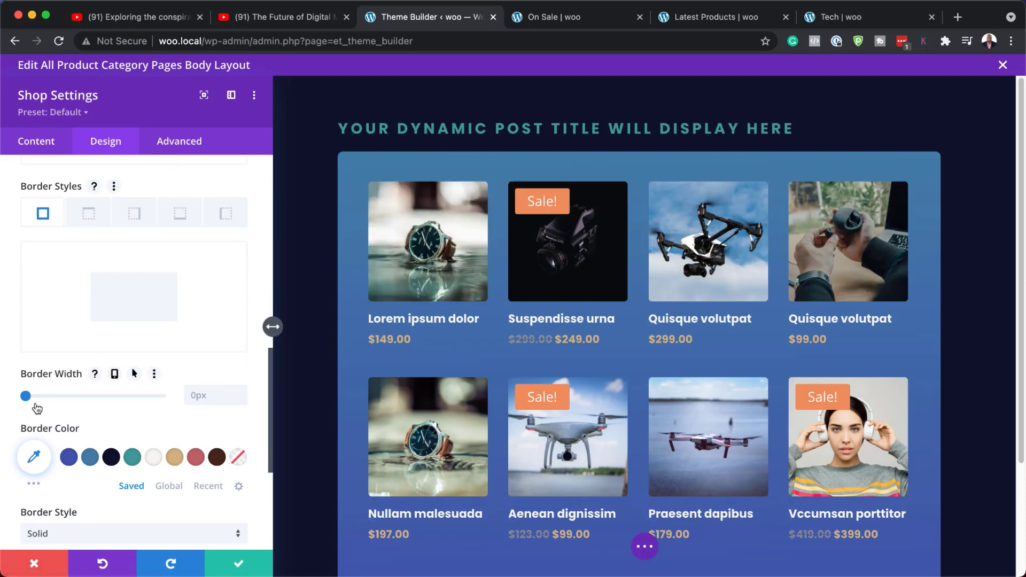
{"action": "left_click_drag", "start_coordinate": [28, 402], "coordinate": [25, 402]}
Give the product images a 1px border in the saved light color #f6f5f3
{"action": "scroll", "coordinate": [151, 373], "scroll_direction": "up", "scroll_amount": 5}
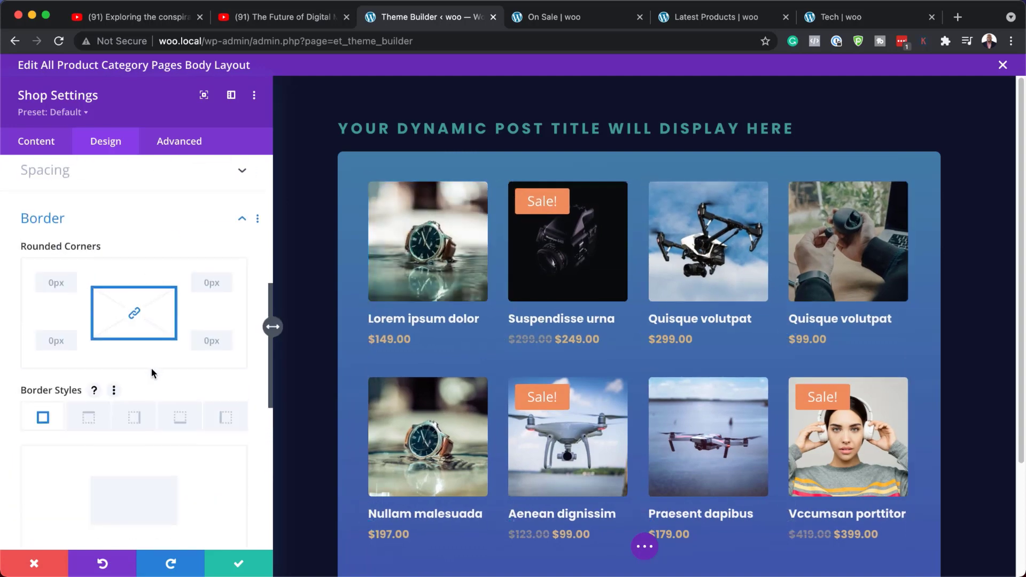
{"action": "scroll", "coordinate": [151, 367], "scroll_direction": "up", "scroll_amount": 10}
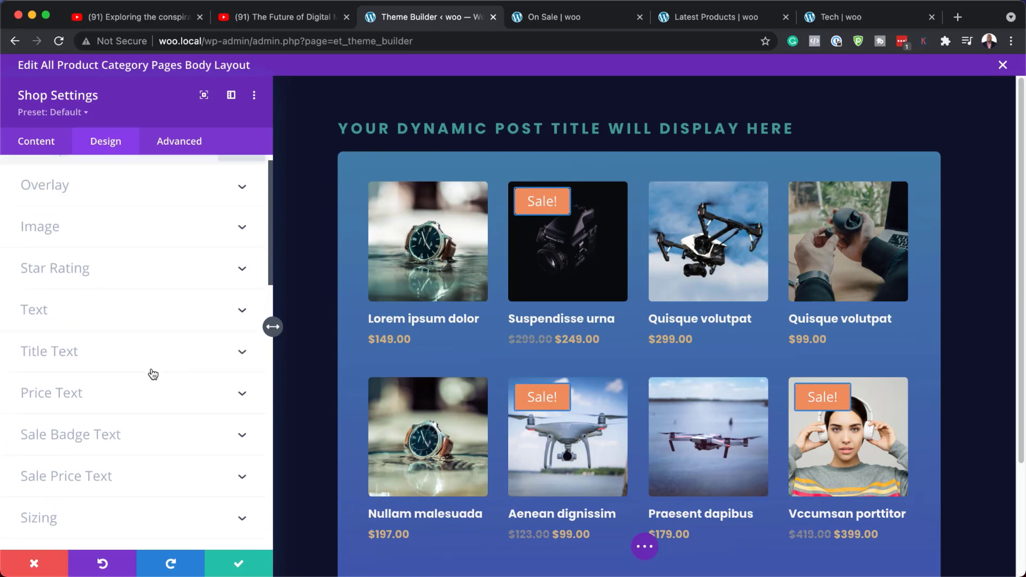
{"action": "scroll", "coordinate": [153, 374], "scroll_direction": "up", "scroll_amount": 1}
{"action": "left_click", "coordinate": [160, 245]}
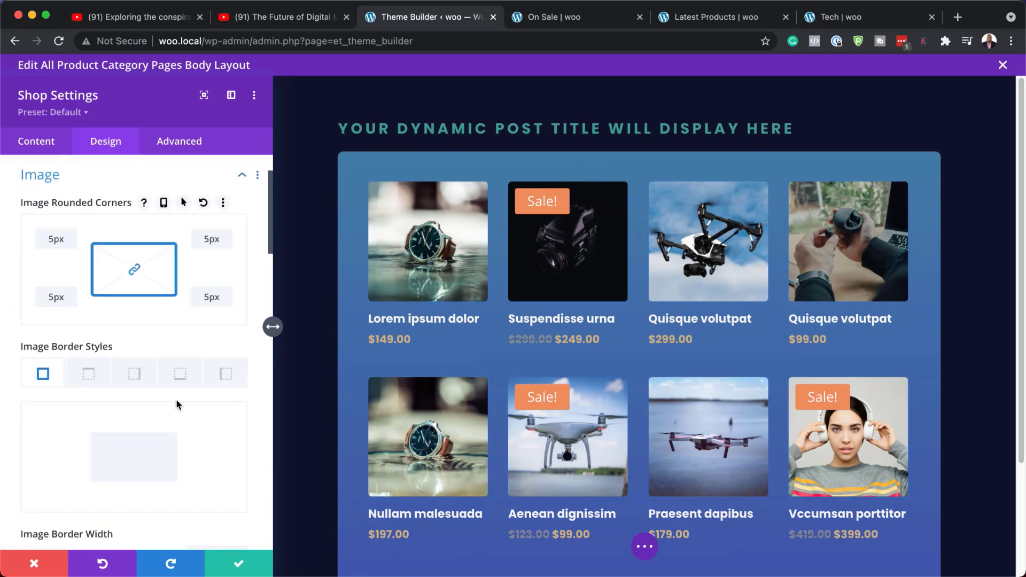
{"action": "scroll", "coordinate": [176, 417], "scroll_direction": "down", "scroll_amount": 3}
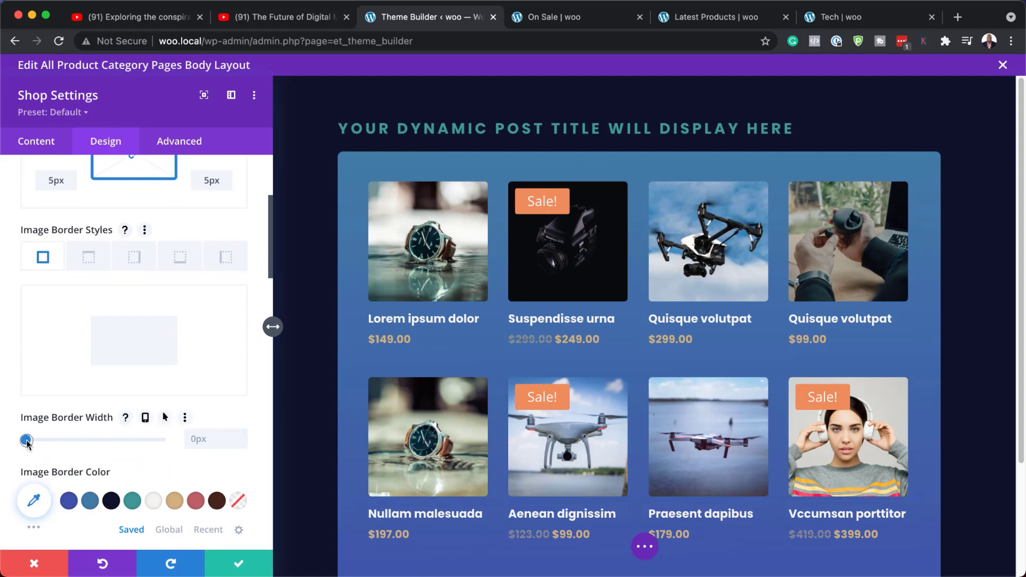
{"action": "left_click_drag", "start_coordinate": [26, 441], "coordinate": [39, 440]}
{"action": "left_click_drag", "start_coordinate": [61, 442], "coordinate": [29, 444]}
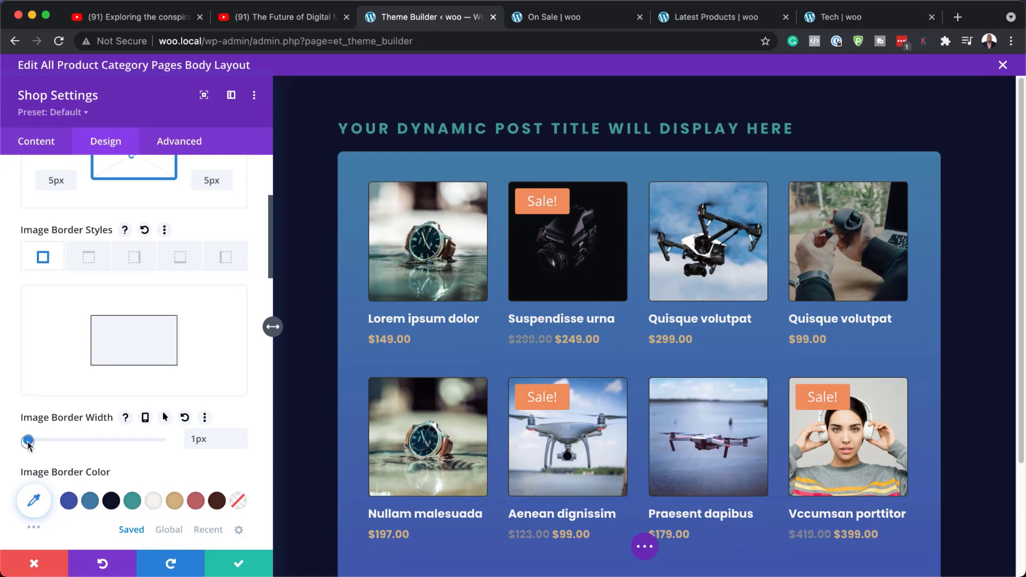
{"action": "left_click", "coordinate": [155, 502]}
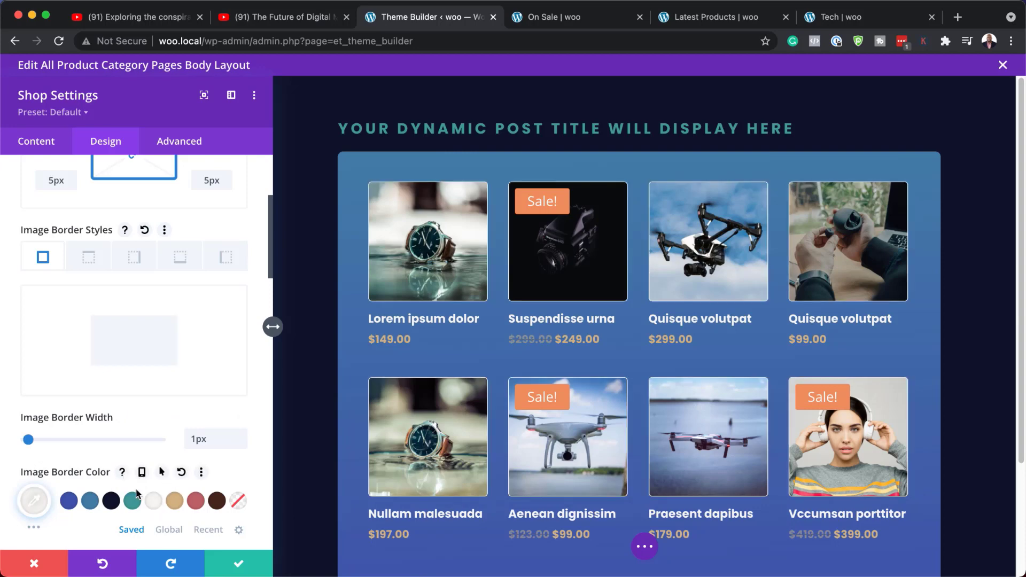
Reduce the image border color to rgba(246,245,243,0.13) and save the Shop module settings
{"action": "left_click", "coordinate": [33, 501]}
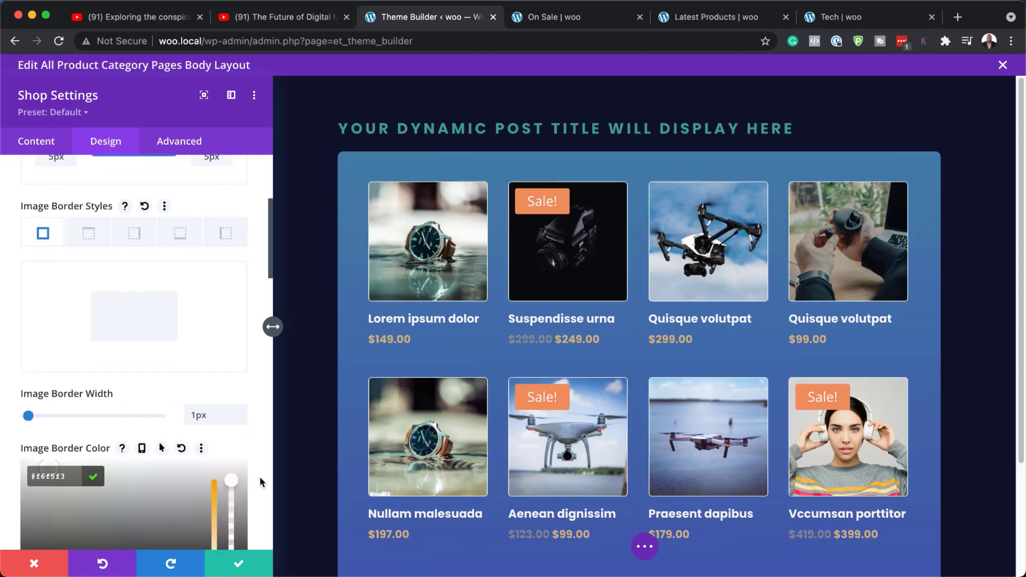
{"action": "scroll", "coordinate": [239, 386], "scroll_direction": "down", "scroll_amount": 3}
{"action": "left_click_drag", "start_coordinate": [232, 385], "coordinate": [251, 444]}
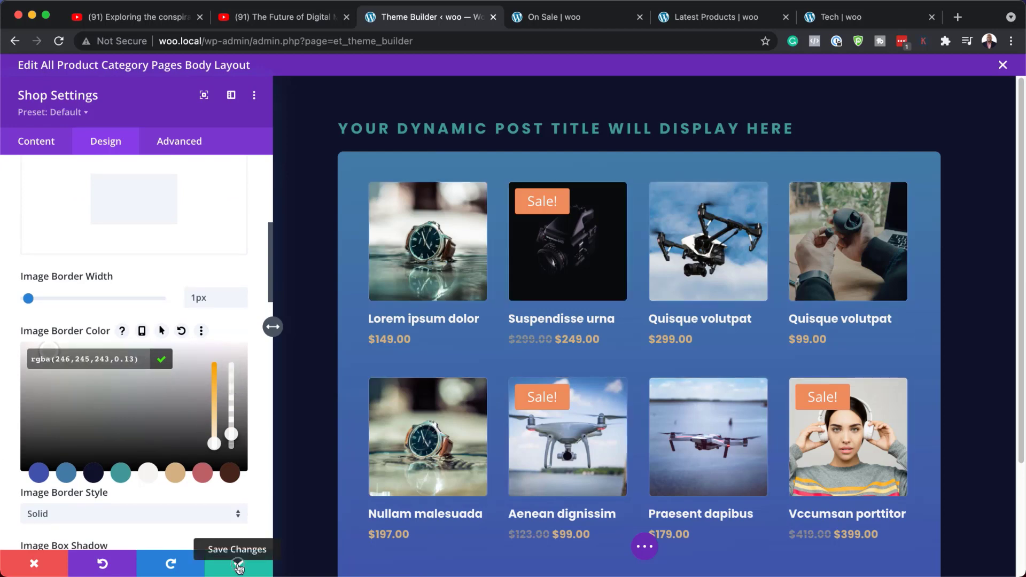
{"action": "left_click", "coordinate": [239, 568]}
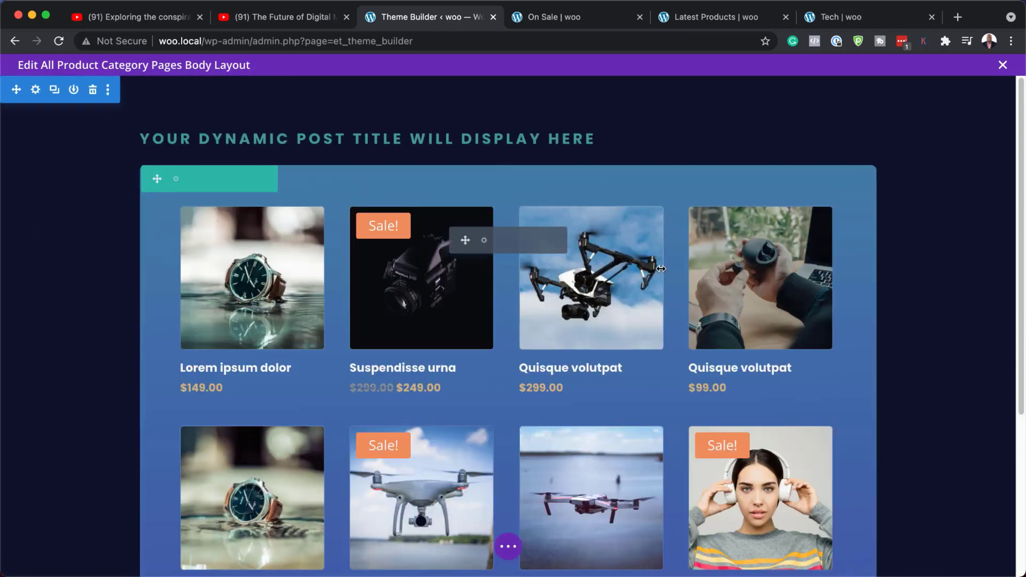
Open the title text module's design settings and increase its text size to 56px
{"action": "scroll", "coordinate": [942, 375], "scroll_direction": "down", "scroll_amount": 3}
{"action": "scroll", "coordinate": [942, 377], "scroll_direction": "down", "scroll_amount": 1}
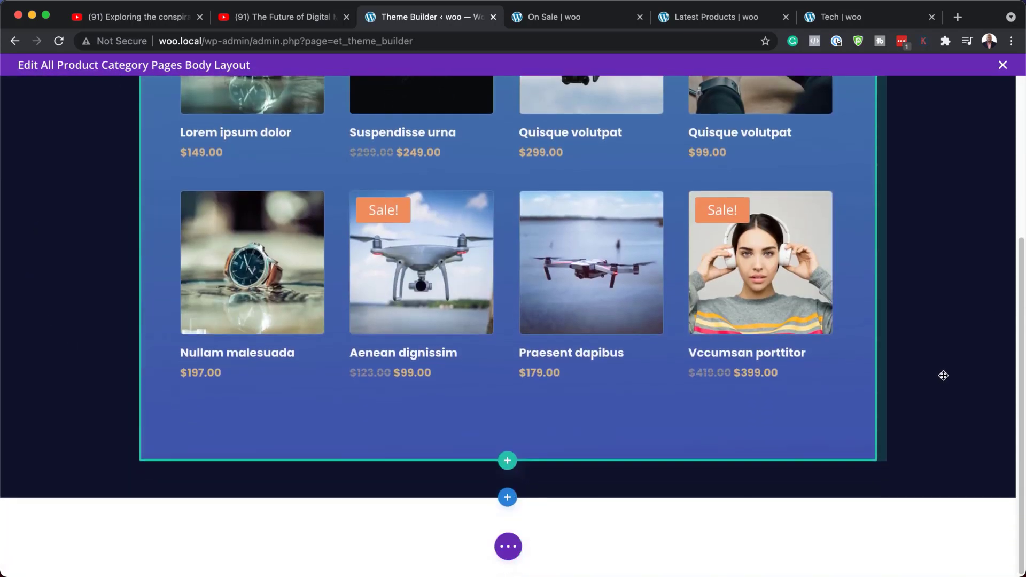
{"action": "scroll", "coordinate": [943, 375], "scroll_direction": "up", "scroll_amount": 5}
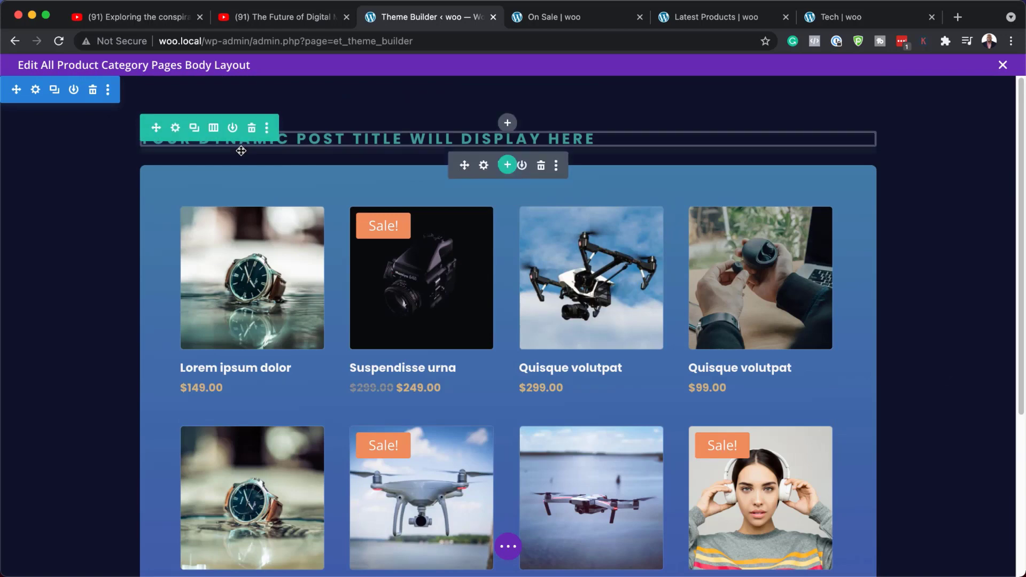
{"action": "left_click", "coordinate": [485, 166]}
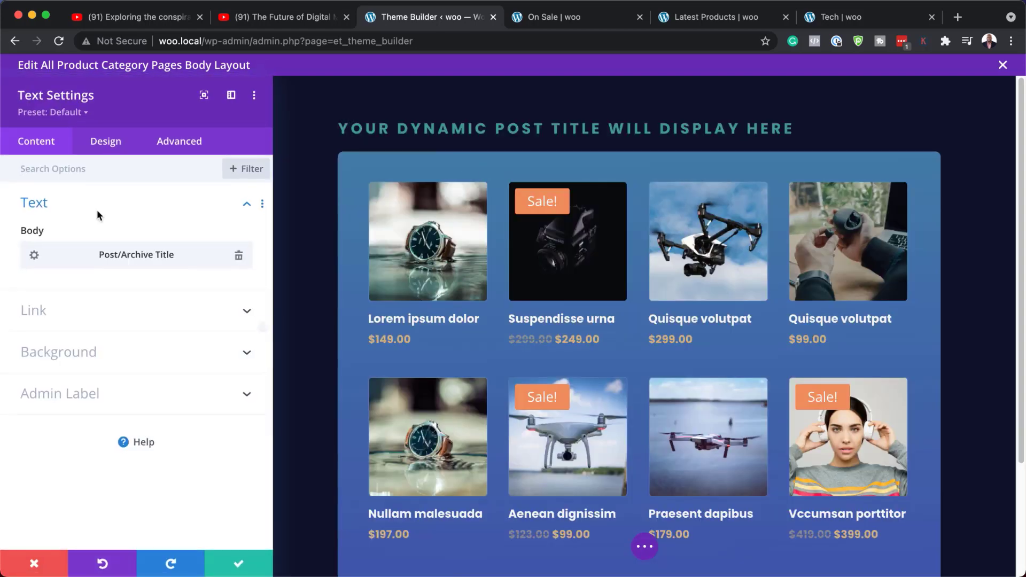
{"action": "left_click", "coordinate": [109, 150]}
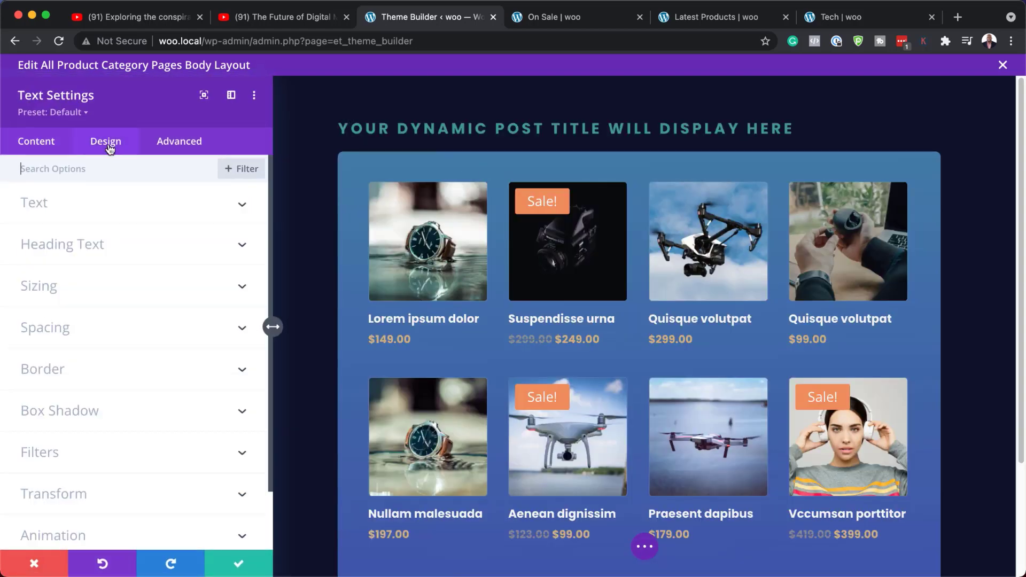
{"action": "left_click", "coordinate": [64, 211]}
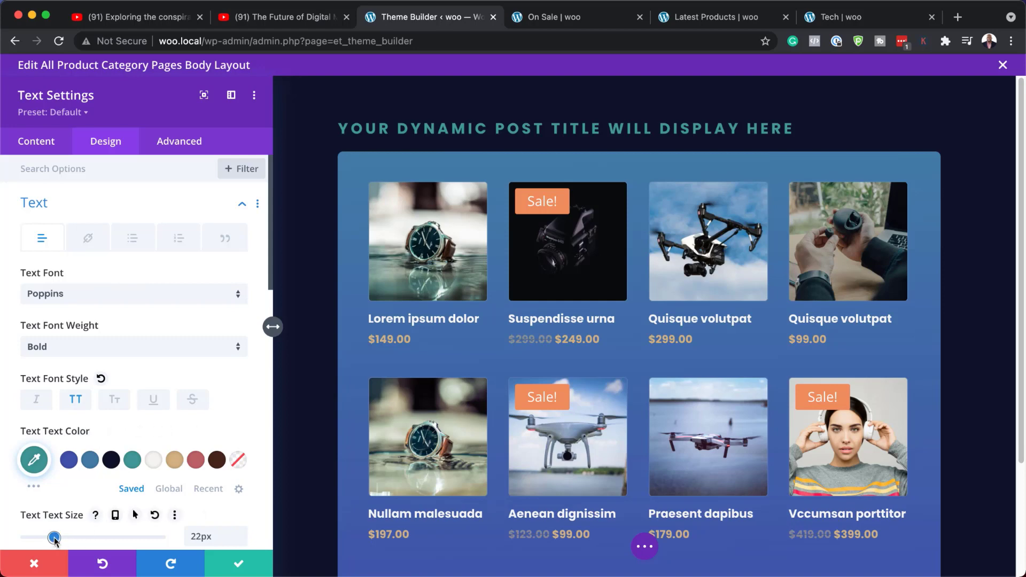
{"action": "left_click_drag", "start_coordinate": [54, 538], "coordinate": [101, 538]}
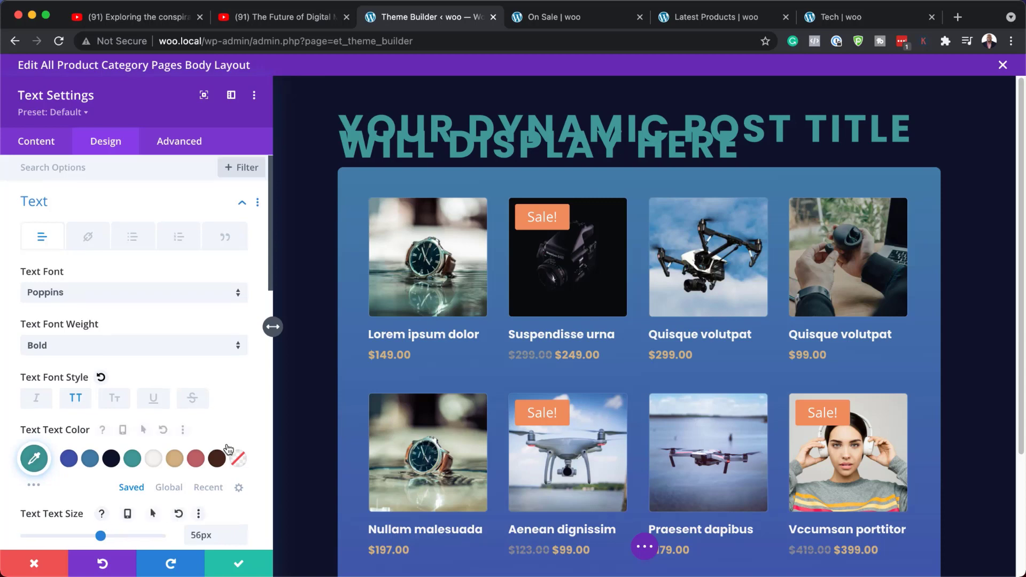
Set the title text line height to 1em
{"action": "scroll", "coordinate": [226, 443], "scroll_direction": "down", "scroll_amount": 5}
{"action": "left_click", "coordinate": [211, 410]}
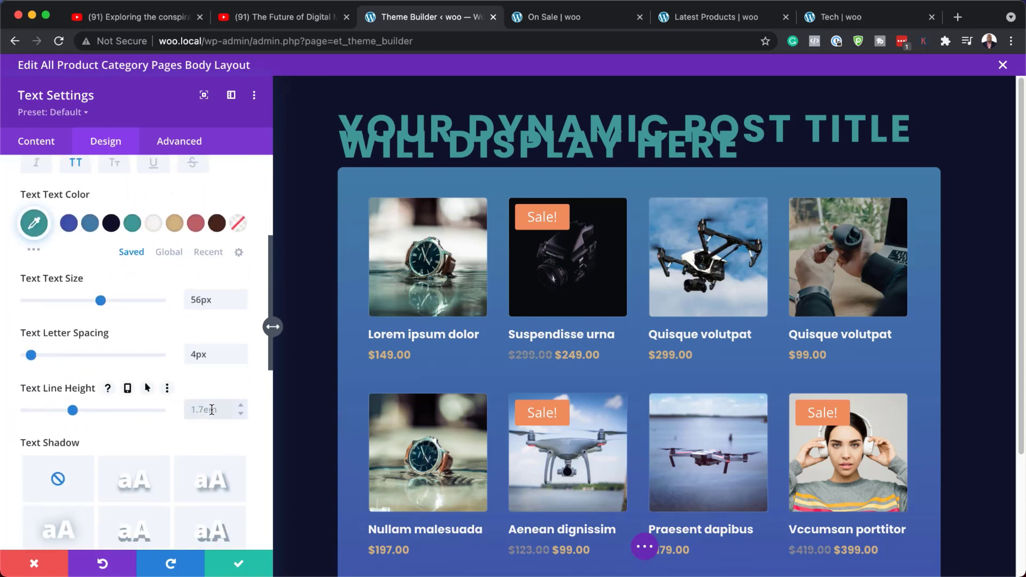
{"action": "type", "text": "1em"}
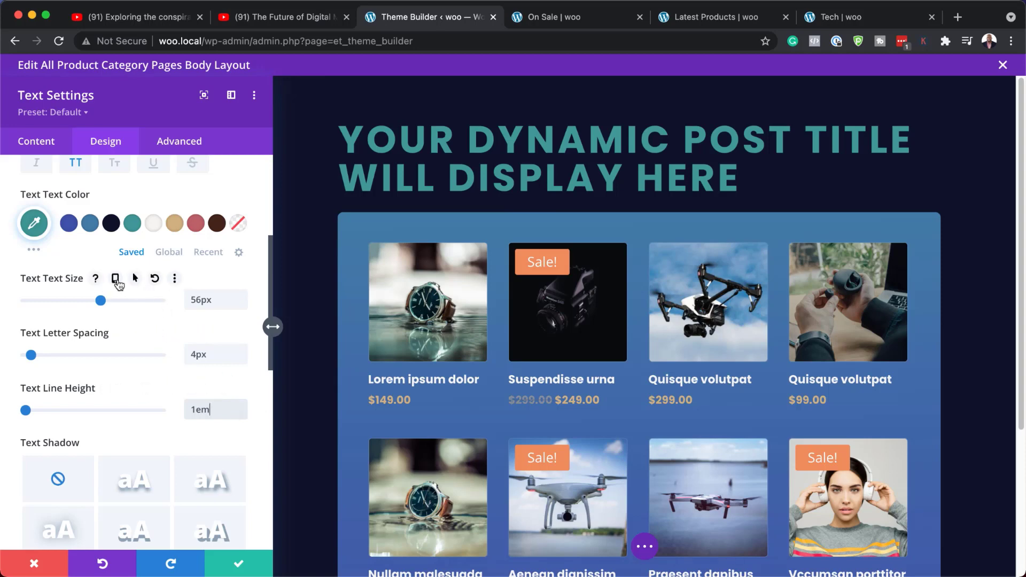
Set the title text size for tablet to 40px
{"action": "left_click", "coordinate": [116, 280]}
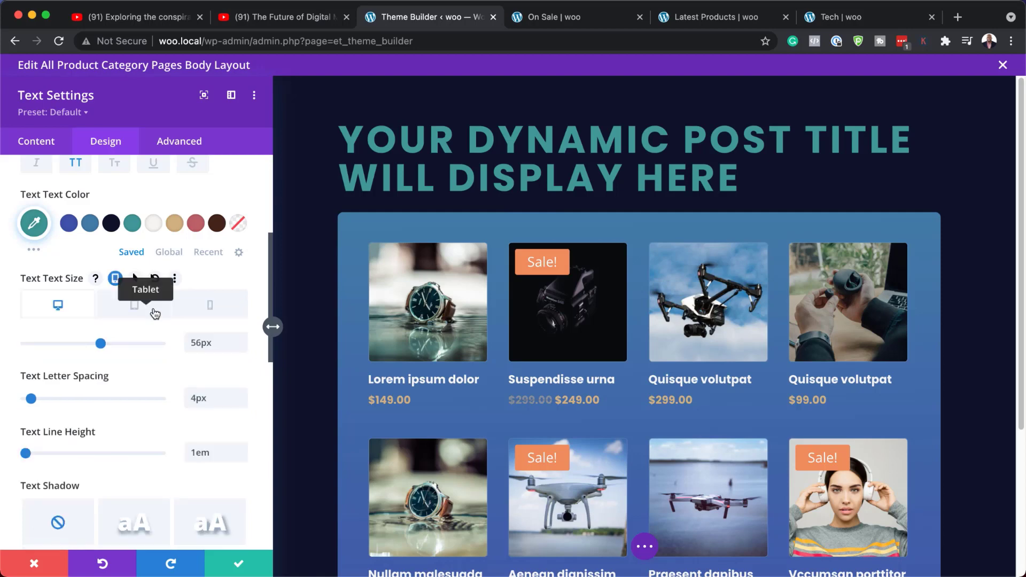
{"action": "left_click", "coordinate": [154, 313]}
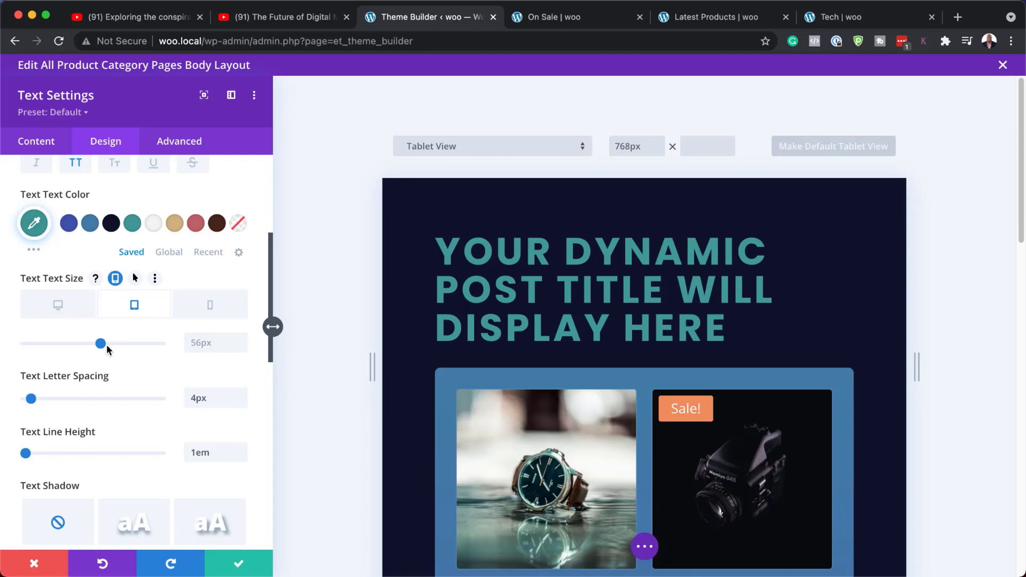
{"action": "left_click_drag", "start_coordinate": [101, 346], "coordinate": [78, 344]}
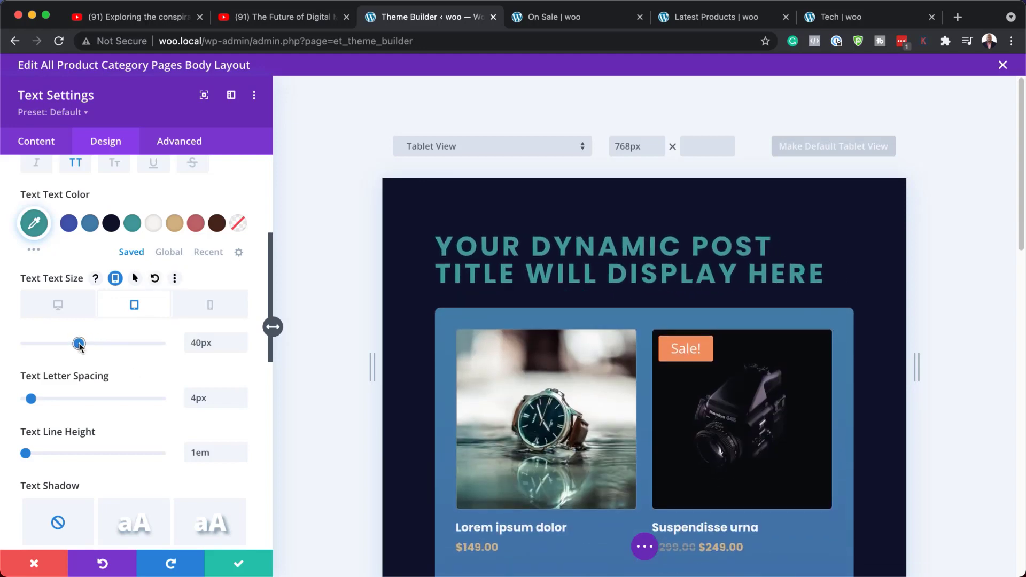
Switch to the phone view and set the title text size for phone to 24px
{"action": "left_click", "coordinate": [210, 305]}
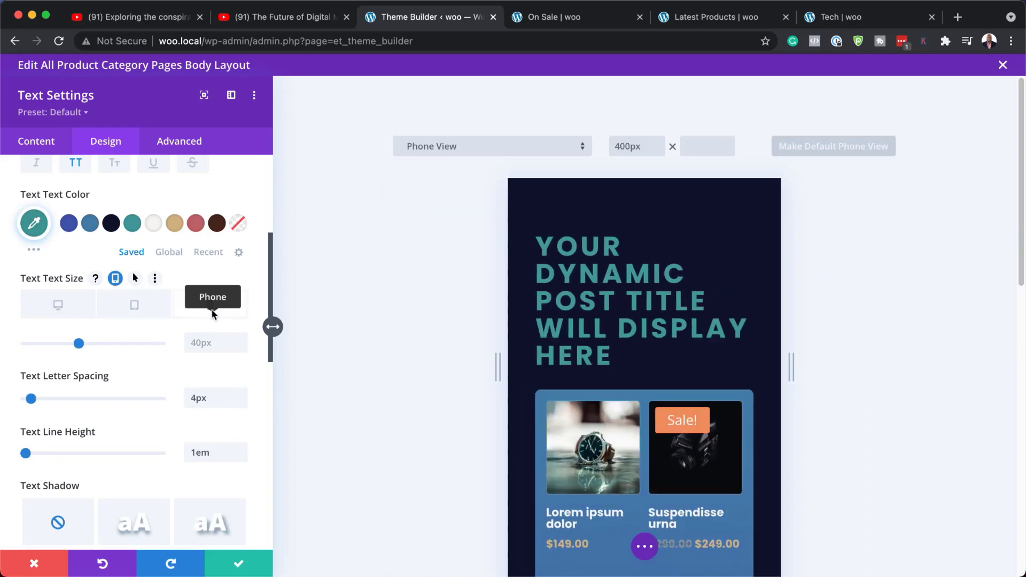
{"action": "left_click_drag", "start_coordinate": [80, 345], "coordinate": [58, 345]}
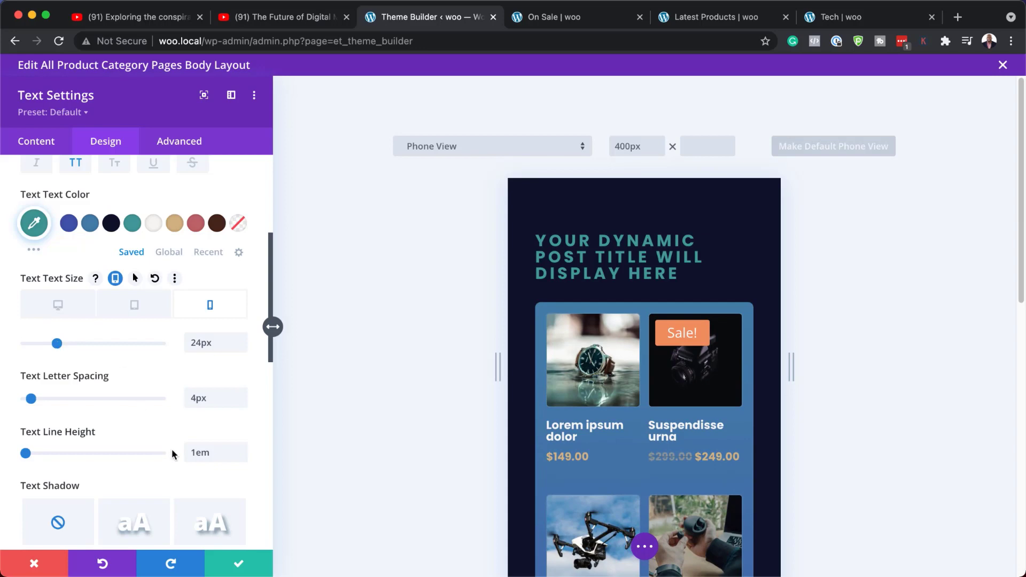
Increase the title text line height to 1.4em, check it in tablet and desktop views, and save the text module settings
{"action": "left_click", "coordinate": [240, 448]}
{"action": "left_click", "coordinate": [240, 448]}
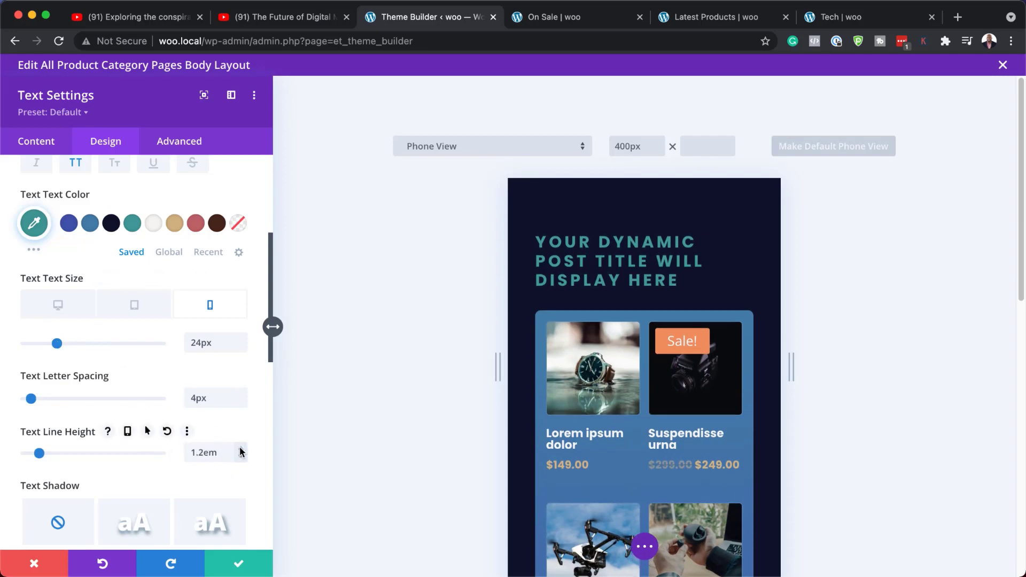
{"action": "left_click", "coordinate": [240, 448]}
{"action": "left_click", "coordinate": [240, 448]}
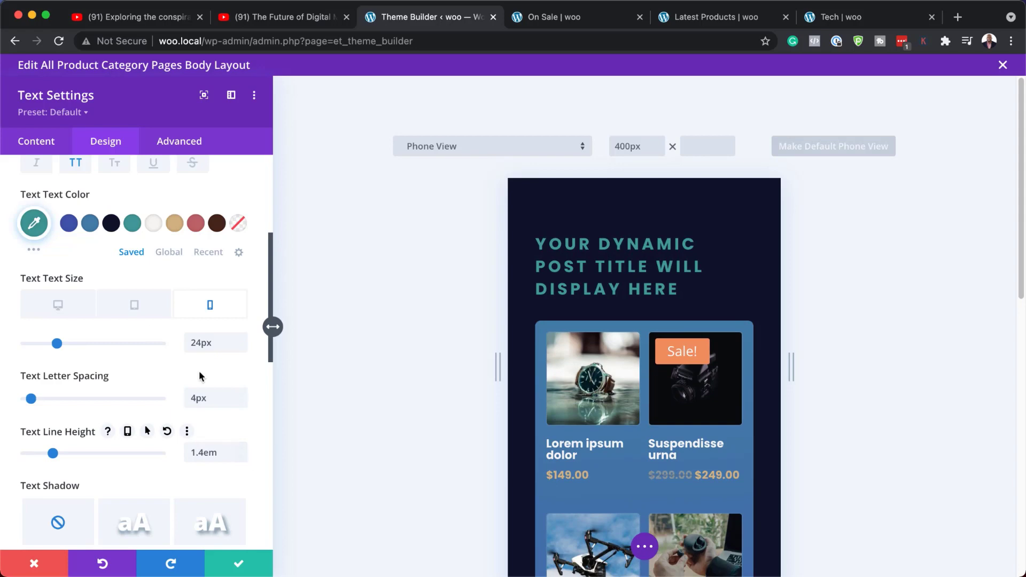
{"action": "left_click", "coordinate": [140, 309]}
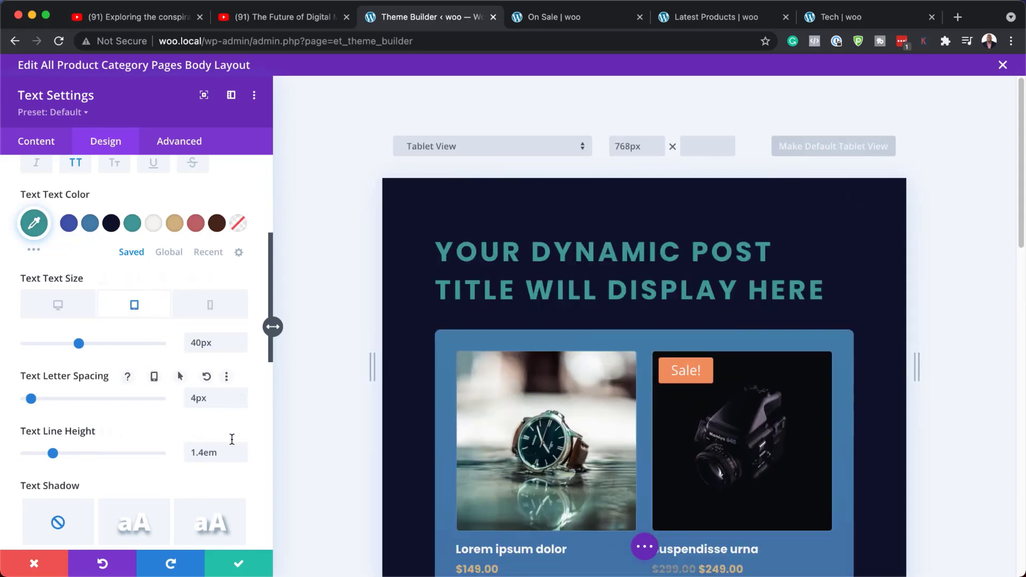
{"action": "left_click", "coordinate": [69, 314]}
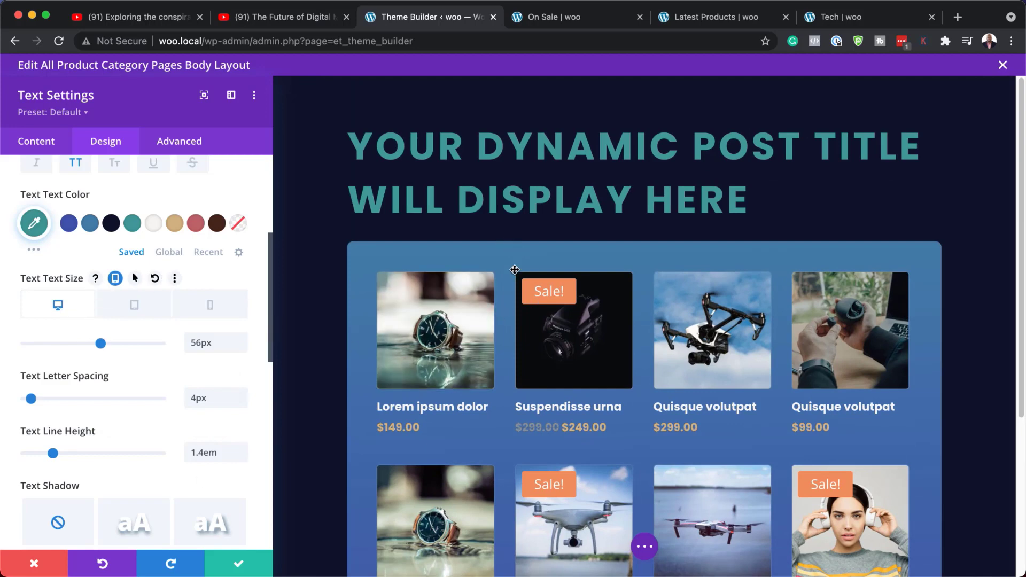
{"action": "left_click", "coordinate": [240, 565]}
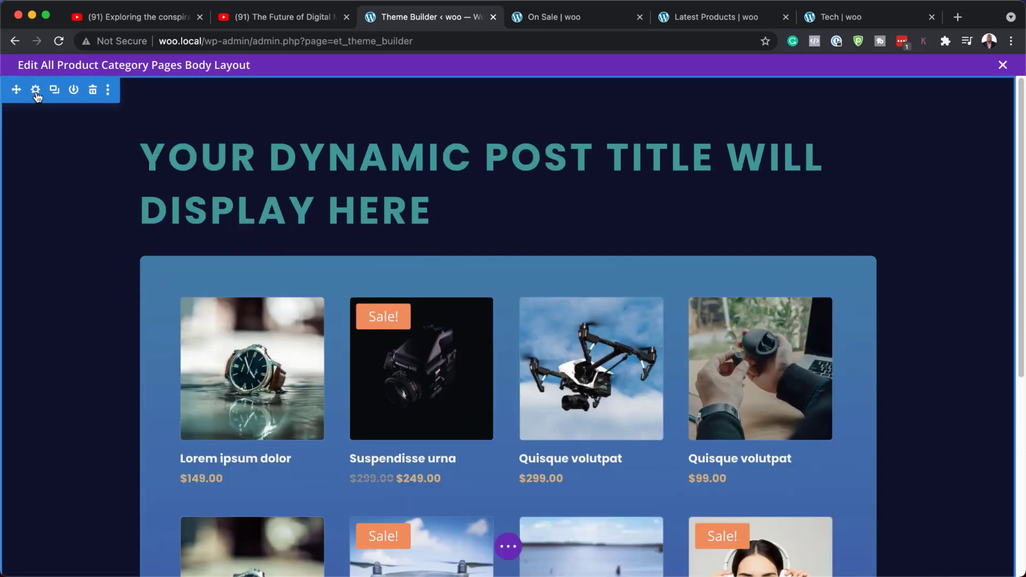
Open the section's design spacing settings, set linked top and bottom padding to 9vw, and save the section settings
{"action": "left_click", "coordinate": [36, 90]}
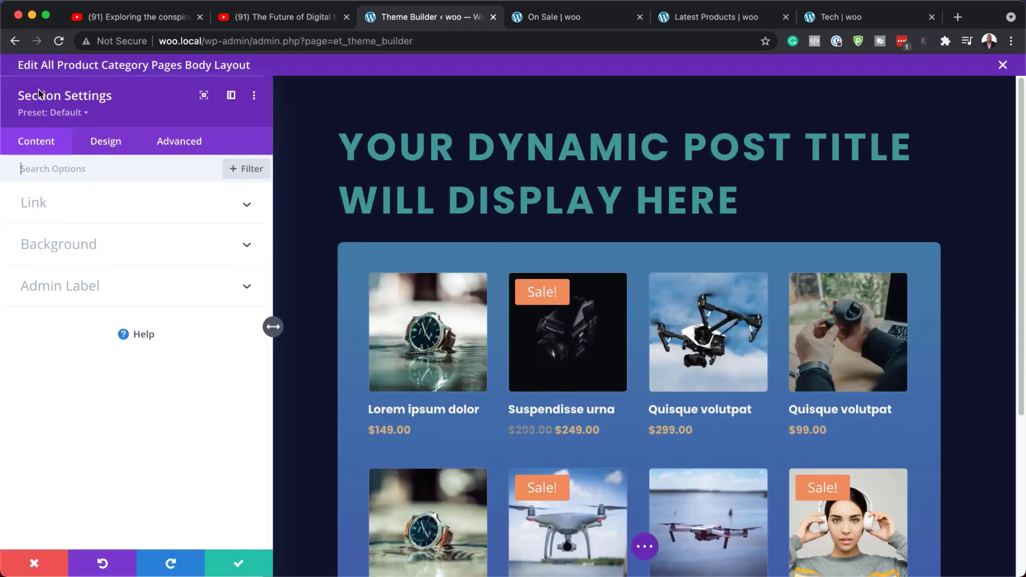
{"action": "left_click", "coordinate": [116, 144]}
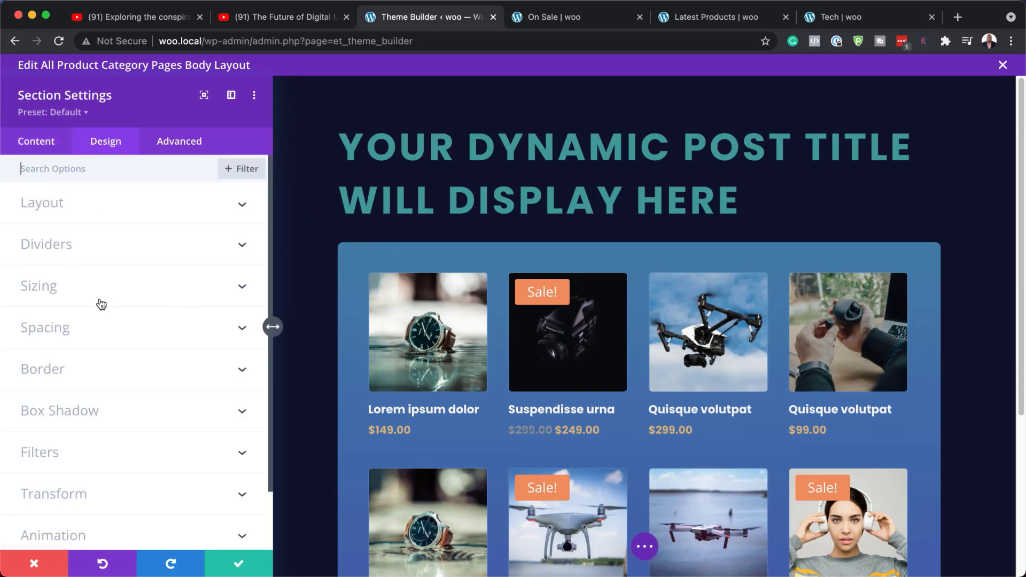
{"action": "left_click", "coordinate": [84, 327]}
{"action": "left_click", "coordinate": [42, 291]}
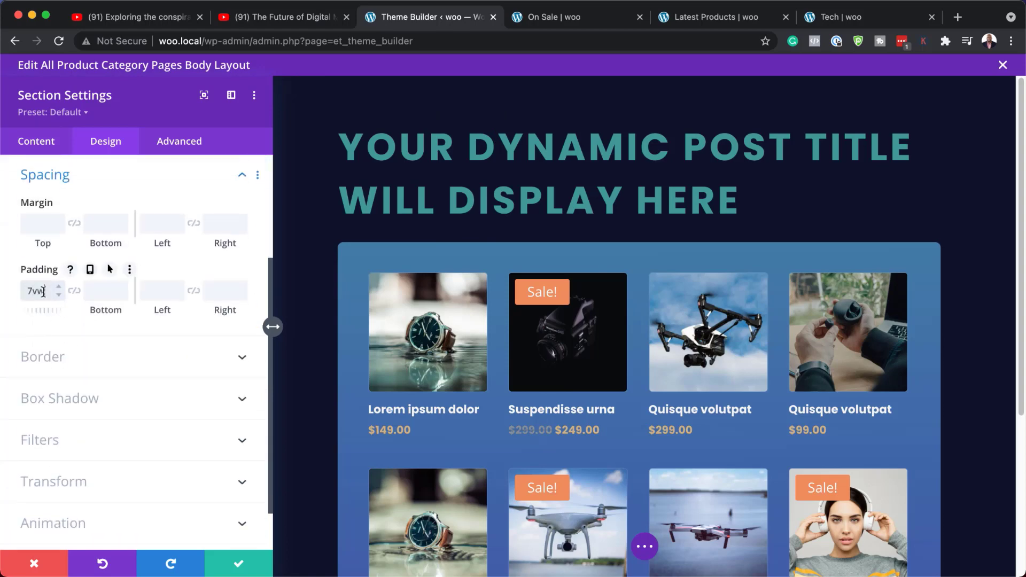
{"action": "left_click", "coordinate": [74, 292]}
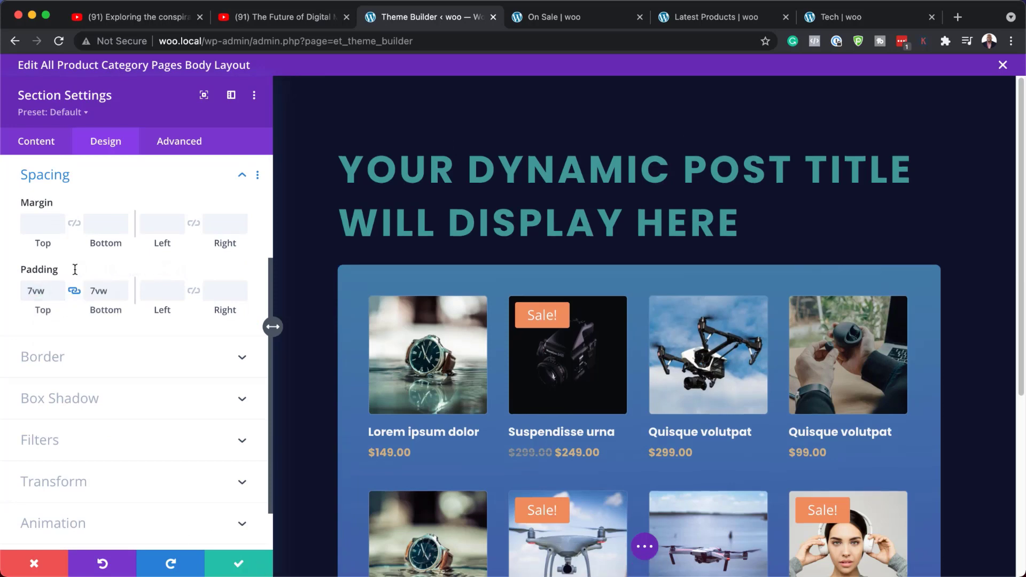
{"action": "left_click", "coordinate": [123, 289]}
{"action": "left_click", "coordinate": [124, 289]}
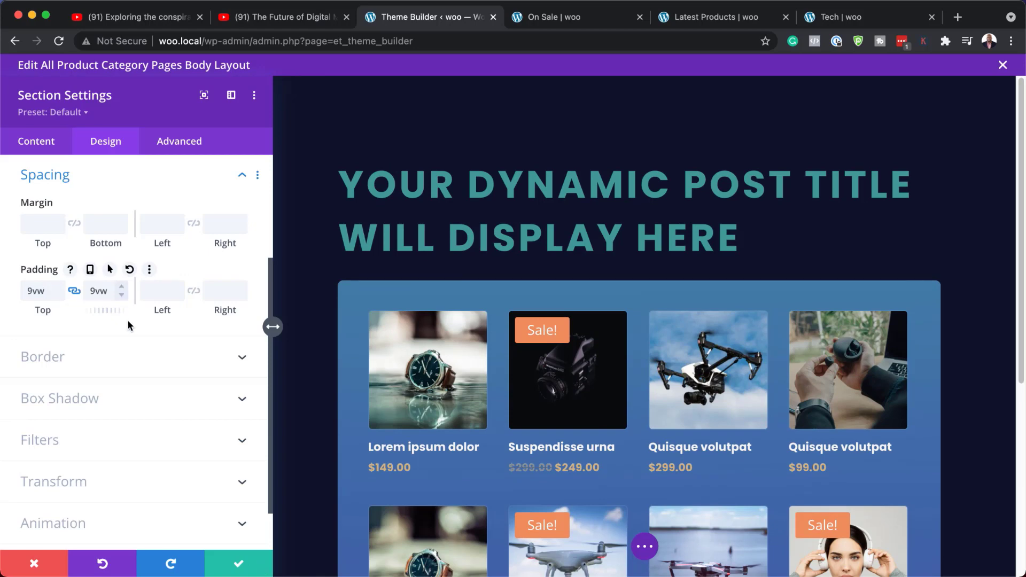
{"action": "left_click", "coordinate": [238, 564]}
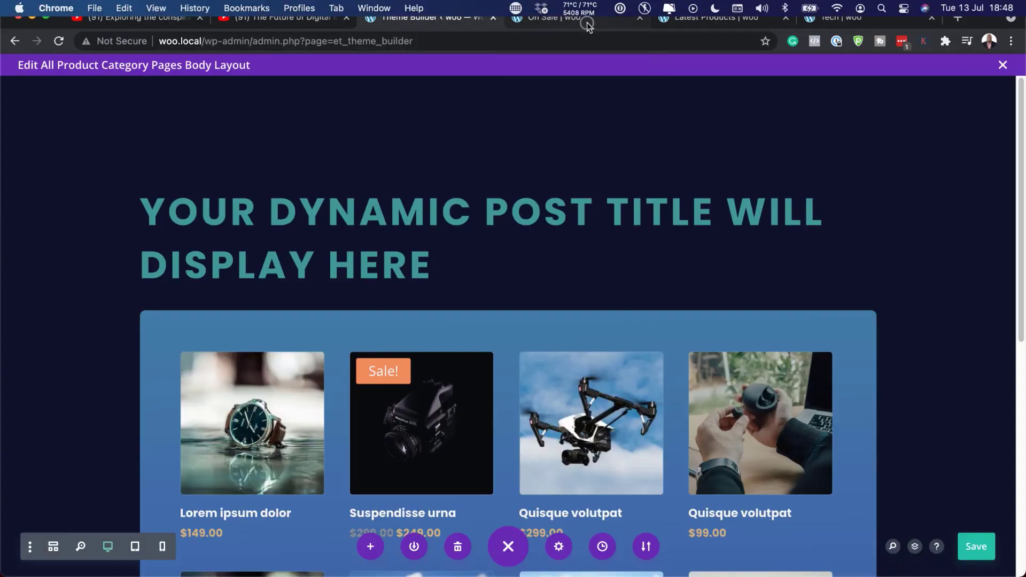
Reload the On Sale category page on the front end and scroll through it to review the new template
{"action": "left_click", "coordinate": [587, 22]}
{"action": "left_click", "coordinate": [60, 42]}
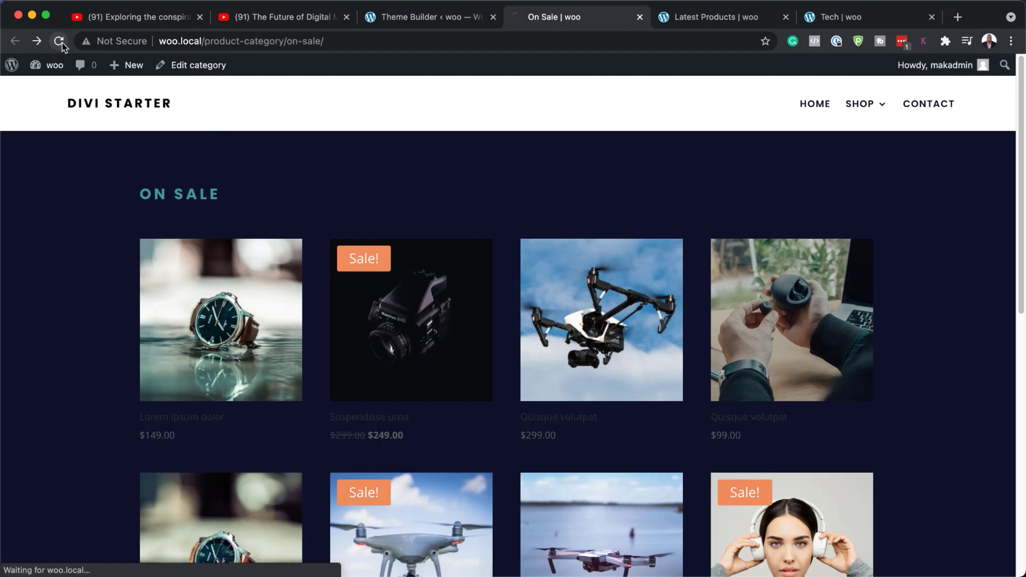
{"action": "scroll", "coordinate": [91, 275], "scroll_direction": "down", "scroll_amount": 2}
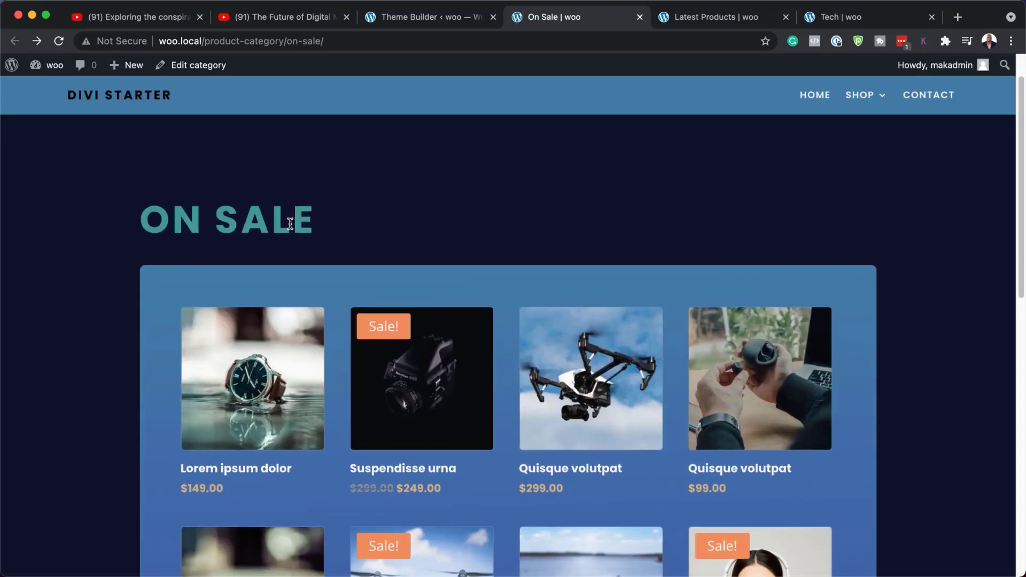
{"action": "scroll", "coordinate": [101, 316], "scroll_direction": "down", "scroll_amount": 5}
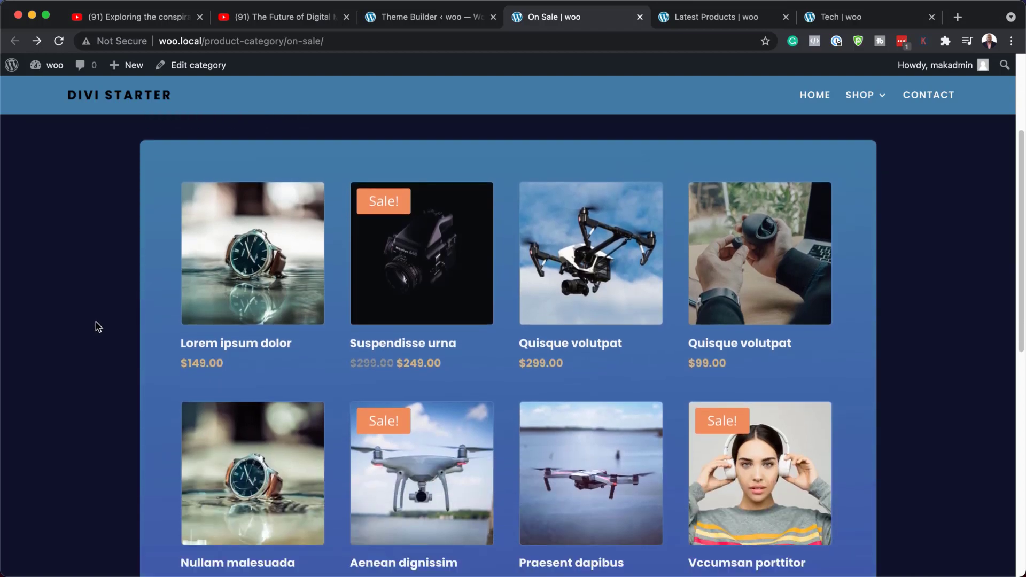
{"action": "scroll", "coordinate": [97, 324], "scroll_direction": "down", "scroll_amount": 4}
{"action": "scroll", "coordinate": [97, 323], "scroll_direction": "up", "scroll_amount": 10}
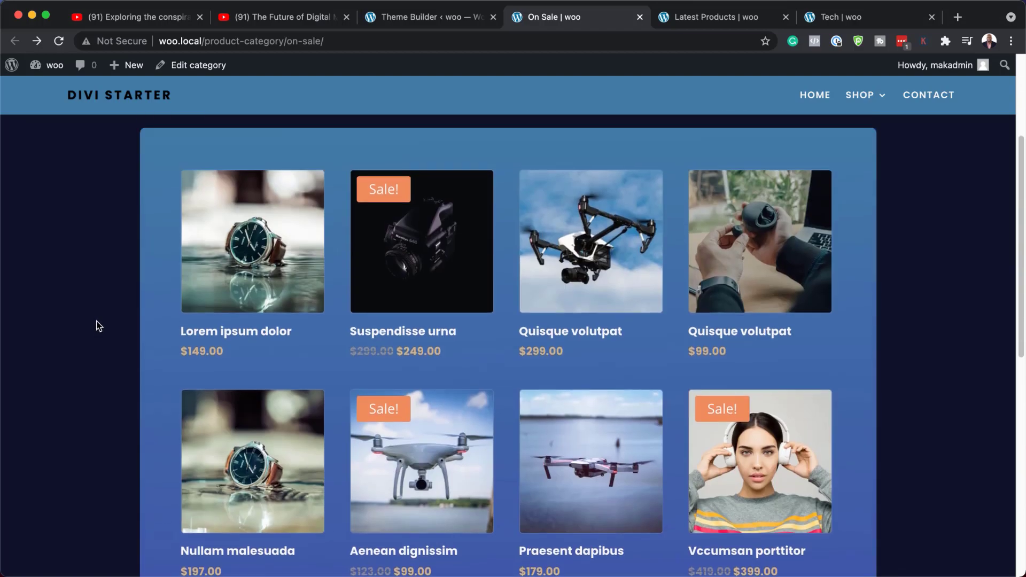
{"action": "scroll", "coordinate": [99, 326], "scroll_direction": "down", "scroll_amount": 4}
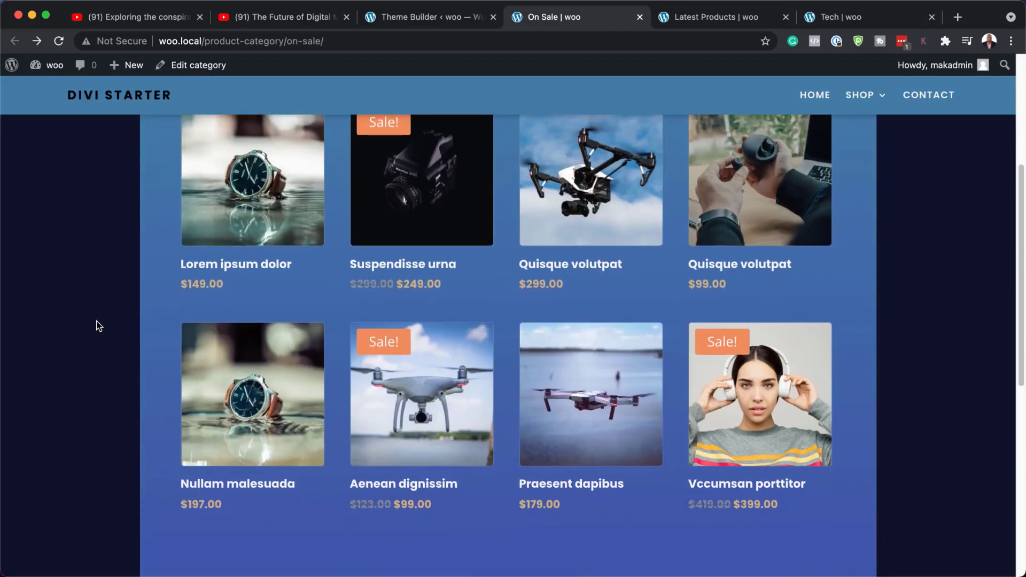
{"action": "scroll", "coordinate": [99, 326], "scroll_direction": "up", "scroll_amount": 5}
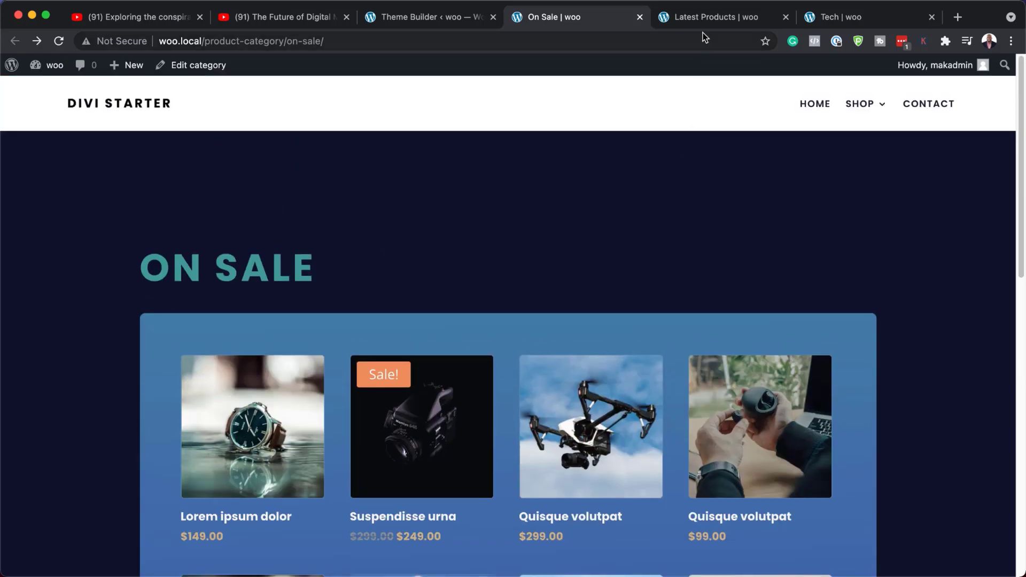
Reload the Latest Products category page and scroll through it to review the applied template
{"action": "left_click", "coordinate": [707, 21]}
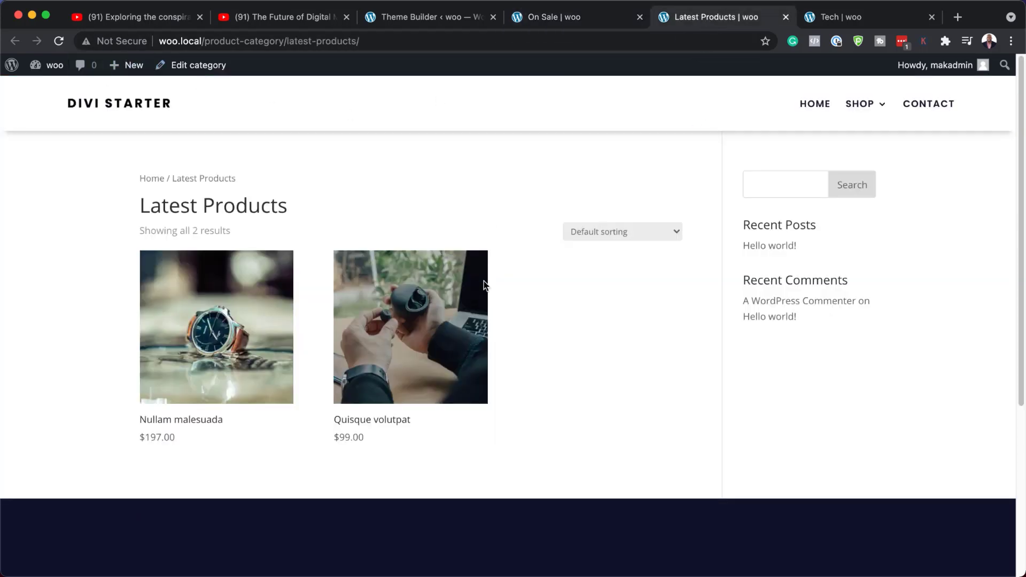
{"action": "left_click", "coordinate": [59, 41]}
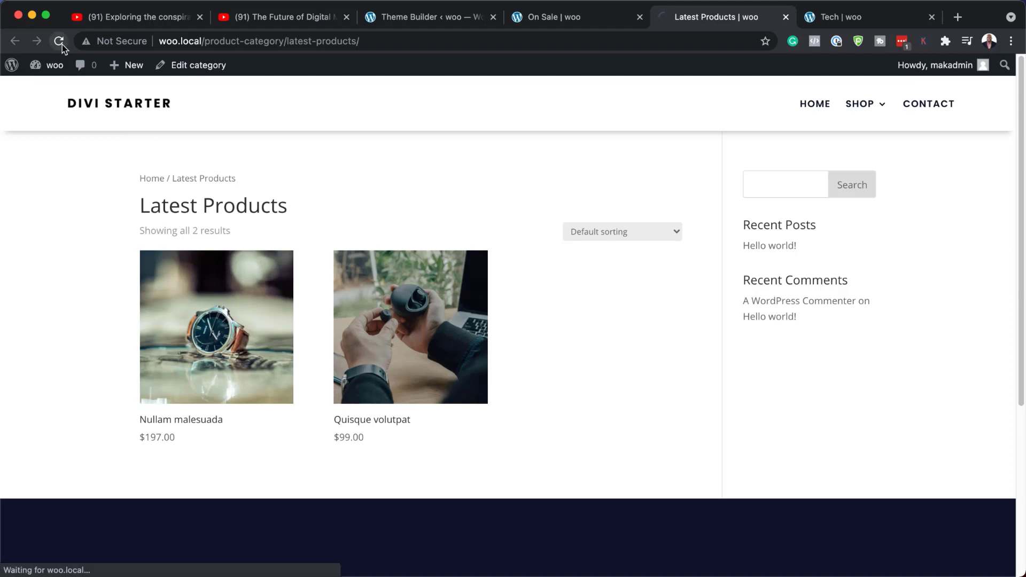
{"action": "scroll", "coordinate": [57, 337], "scroll_direction": "down", "scroll_amount": 4}
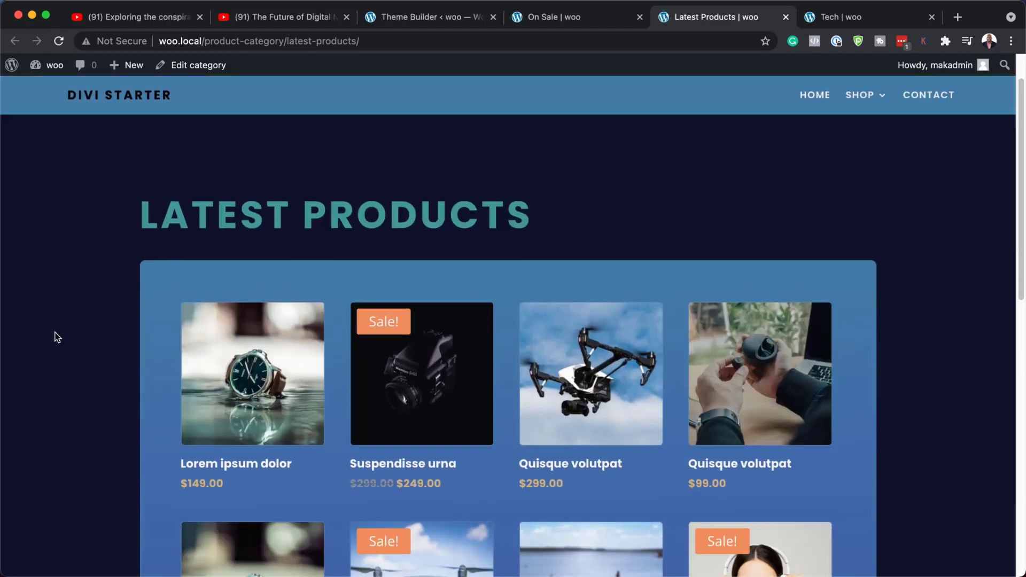
{"action": "scroll", "coordinate": [57, 337], "scroll_direction": "down", "scroll_amount": 5}
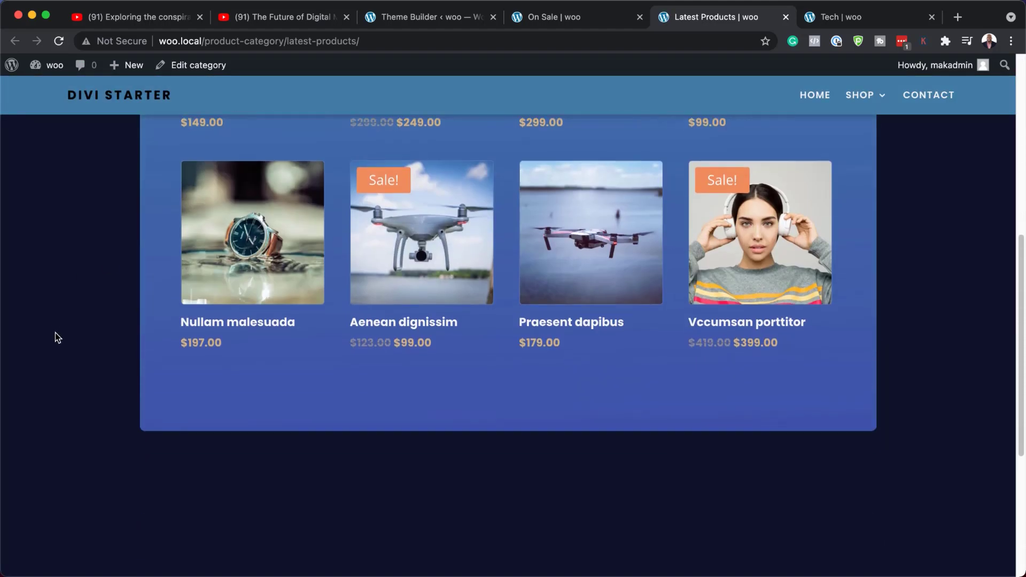
{"action": "scroll", "coordinate": [56, 334], "scroll_direction": "up", "scroll_amount": 9}
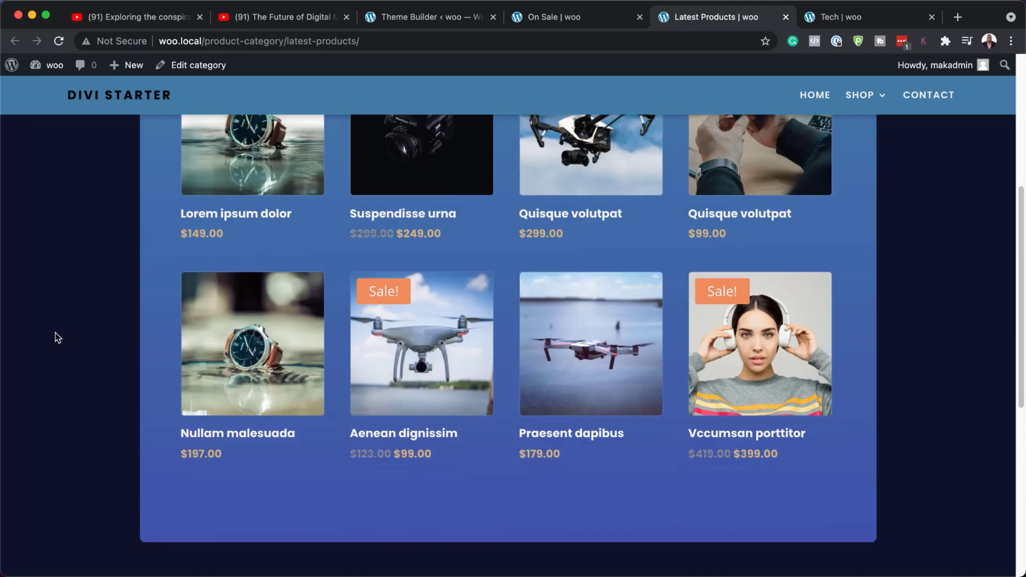